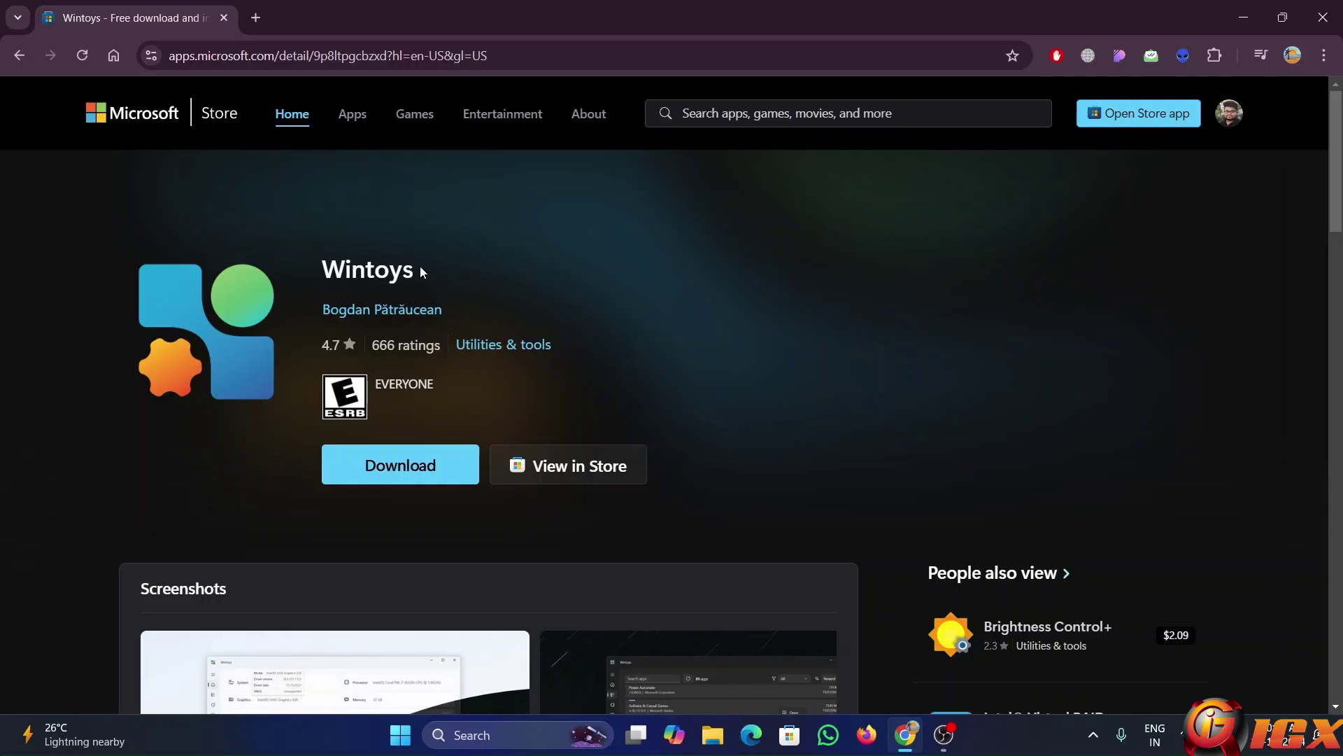
Open the Wintoys listing from the web page in the Microsoft Store app
left_click(499, 474)
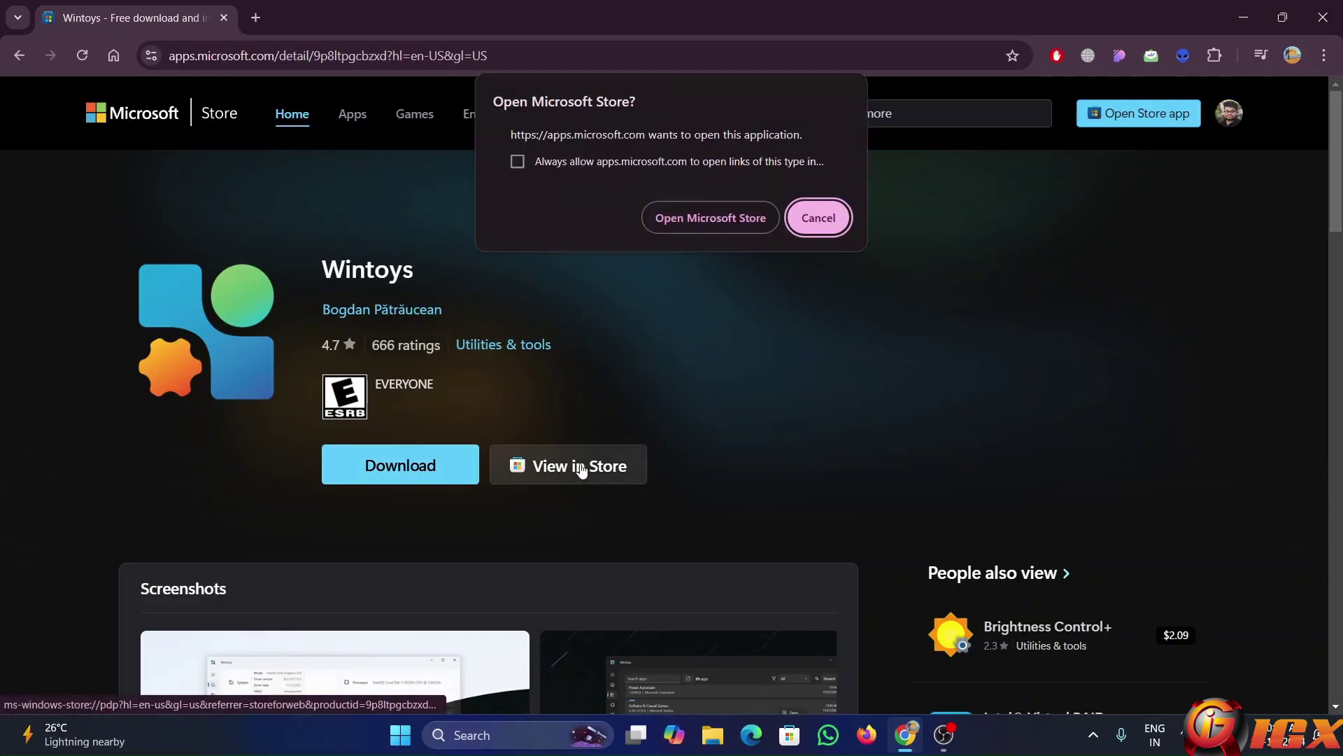
left_click(694, 221)
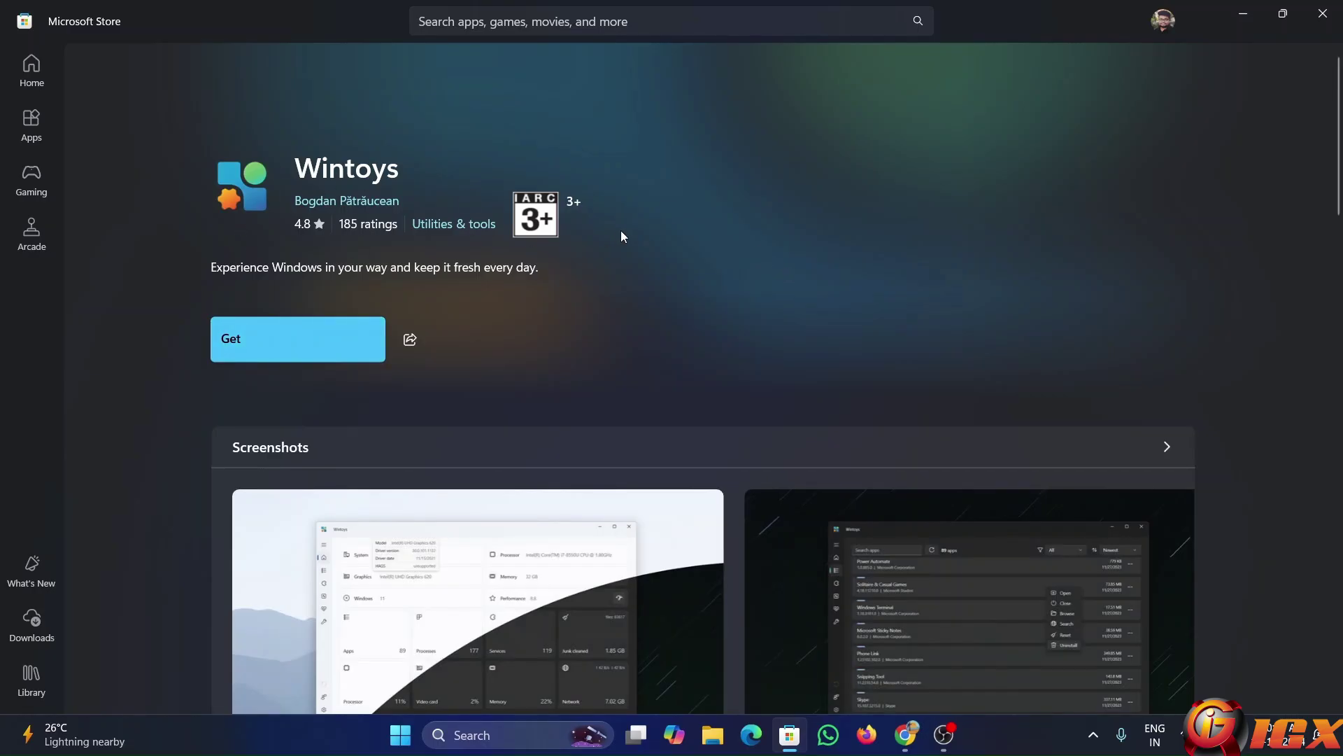
Examine the Wintoys listing's screenshot gallery through to the Settings image, plus its description, ratings and reviews
scroll(622, 235, "down", 2)
scroll(622, 236, "down", 2)
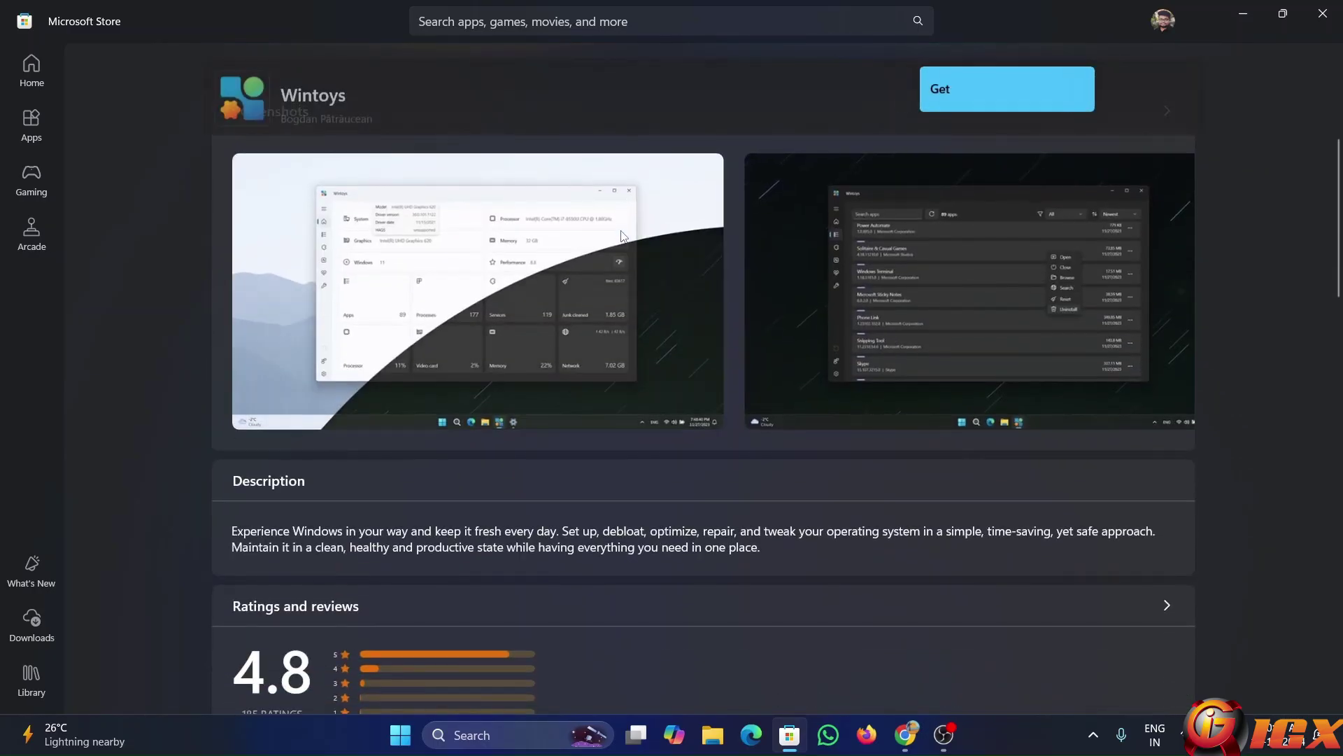
left_click(509, 249)
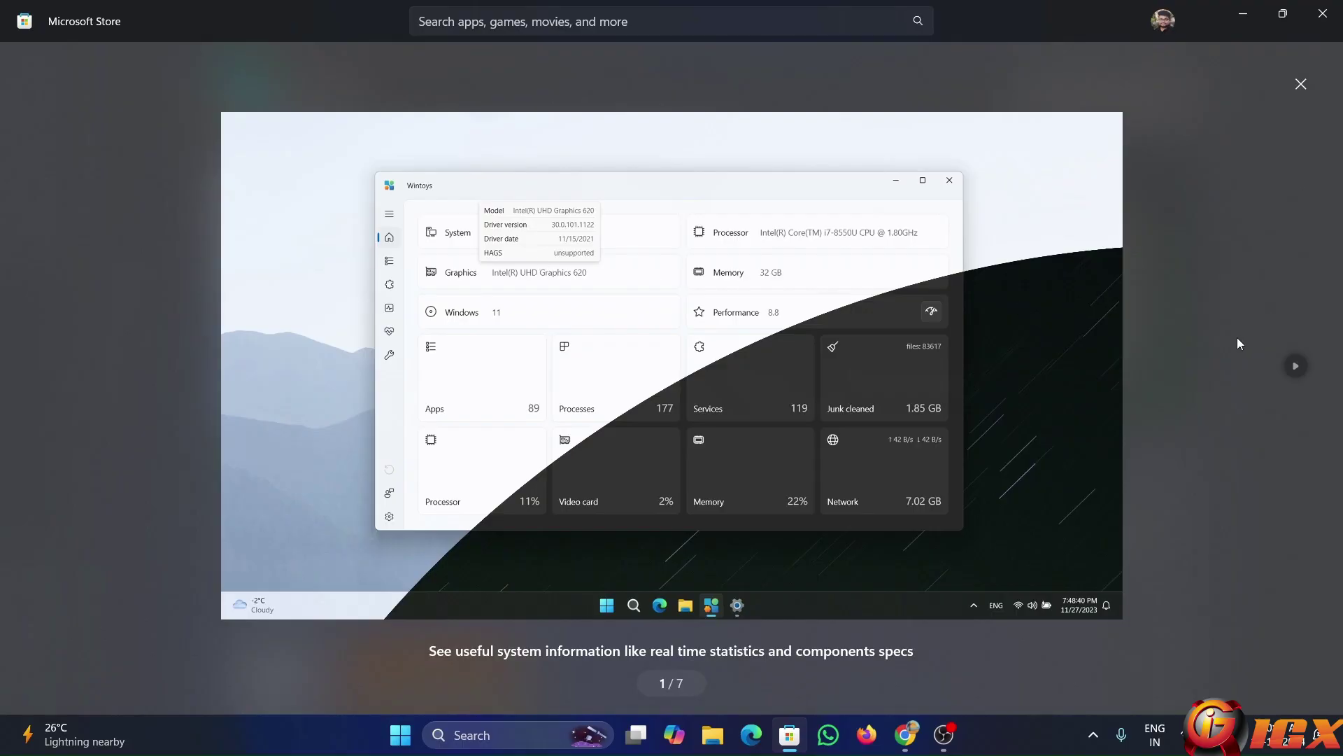
left_click(1296, 366)
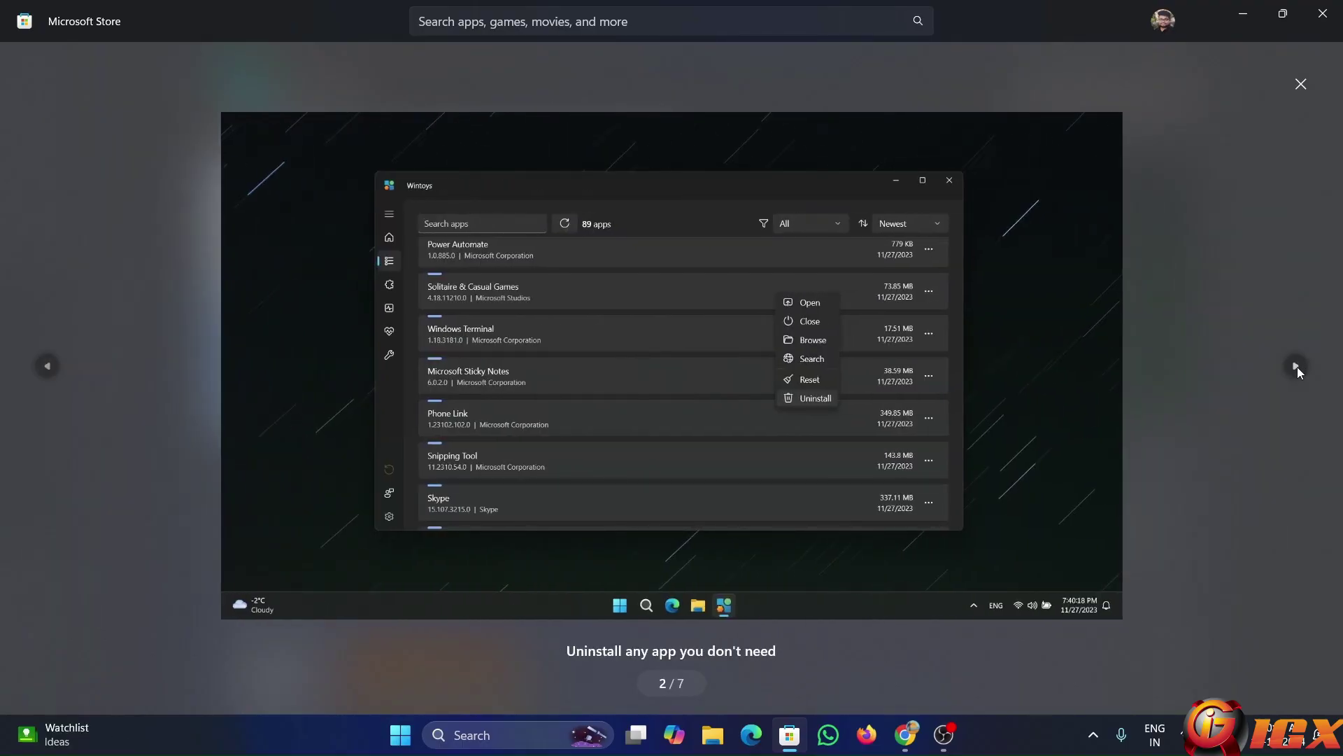
left_click(1296, 366)
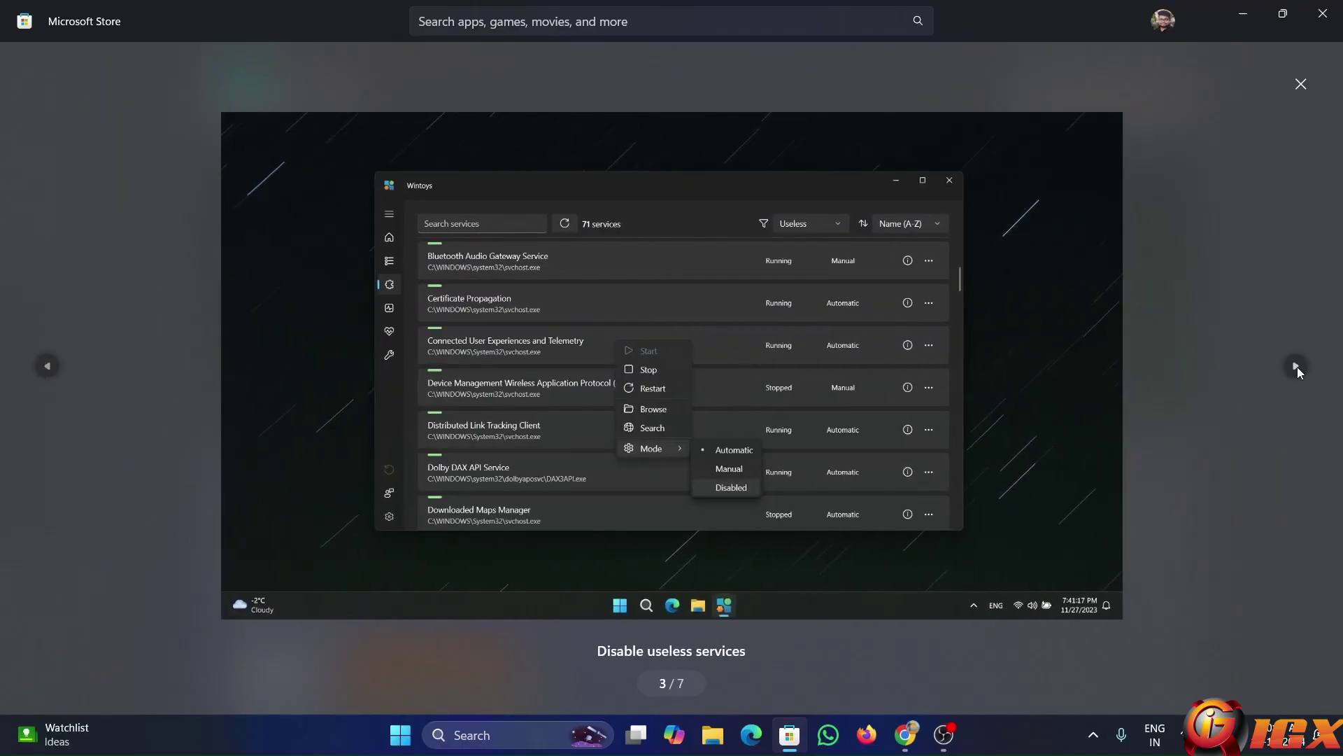
left_click(1296, 366)
left_click(1296, 366)
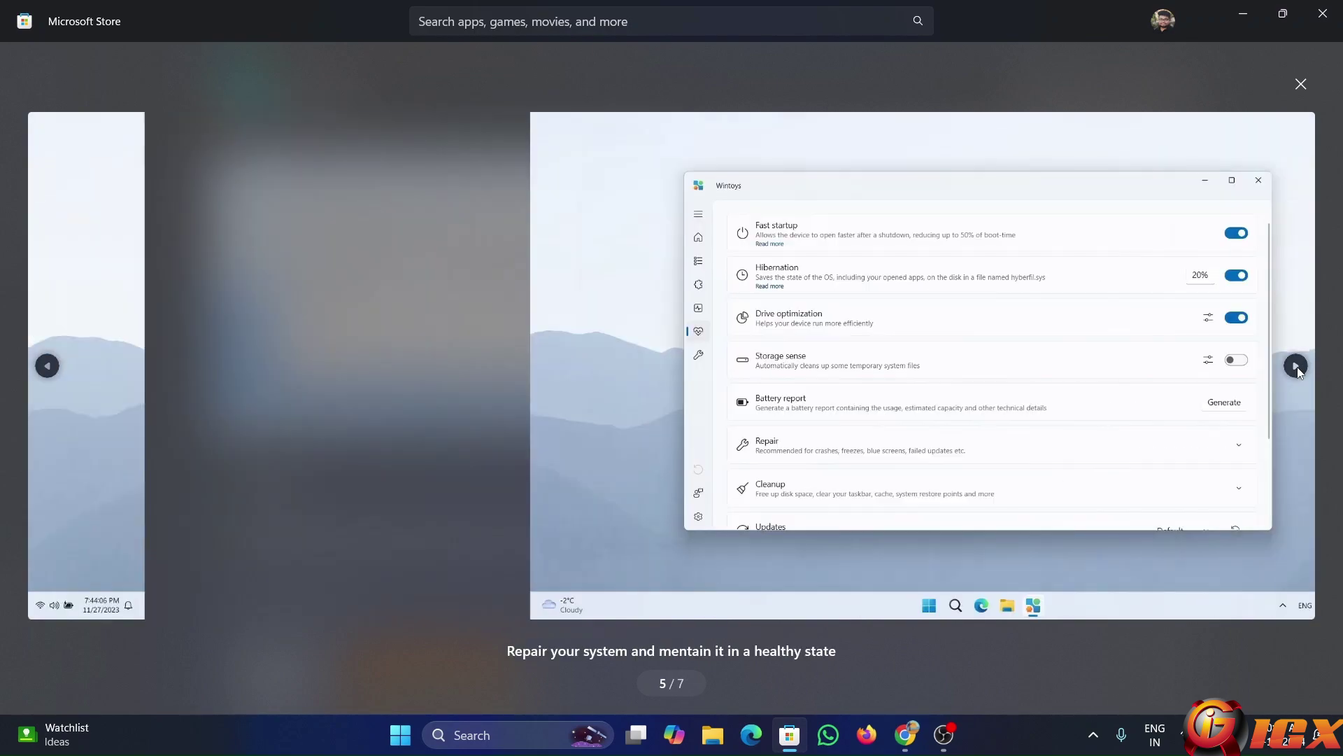
left_click(1296, 366)
left_click(1296, 366)
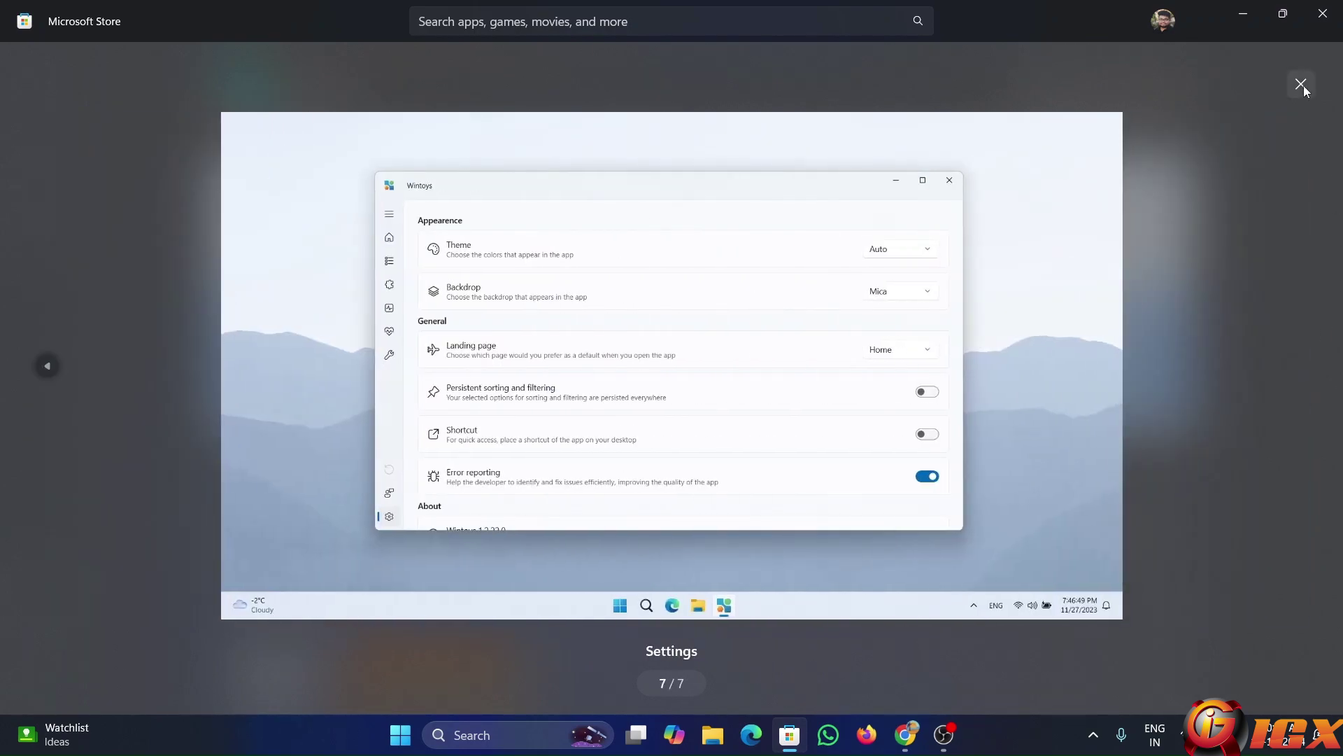
left_click(1302, 85)
scroll(402, 312, "down", 5)
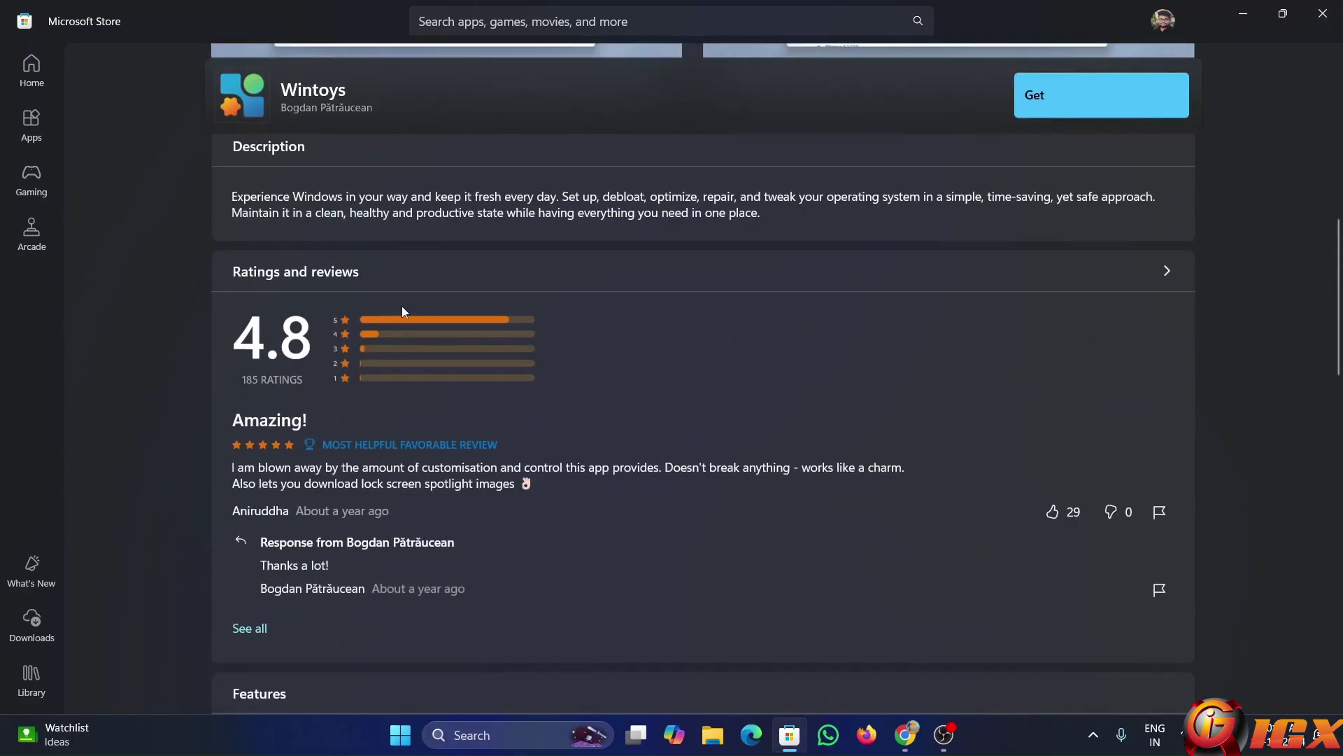
scroll(250, 202, "up", 5)
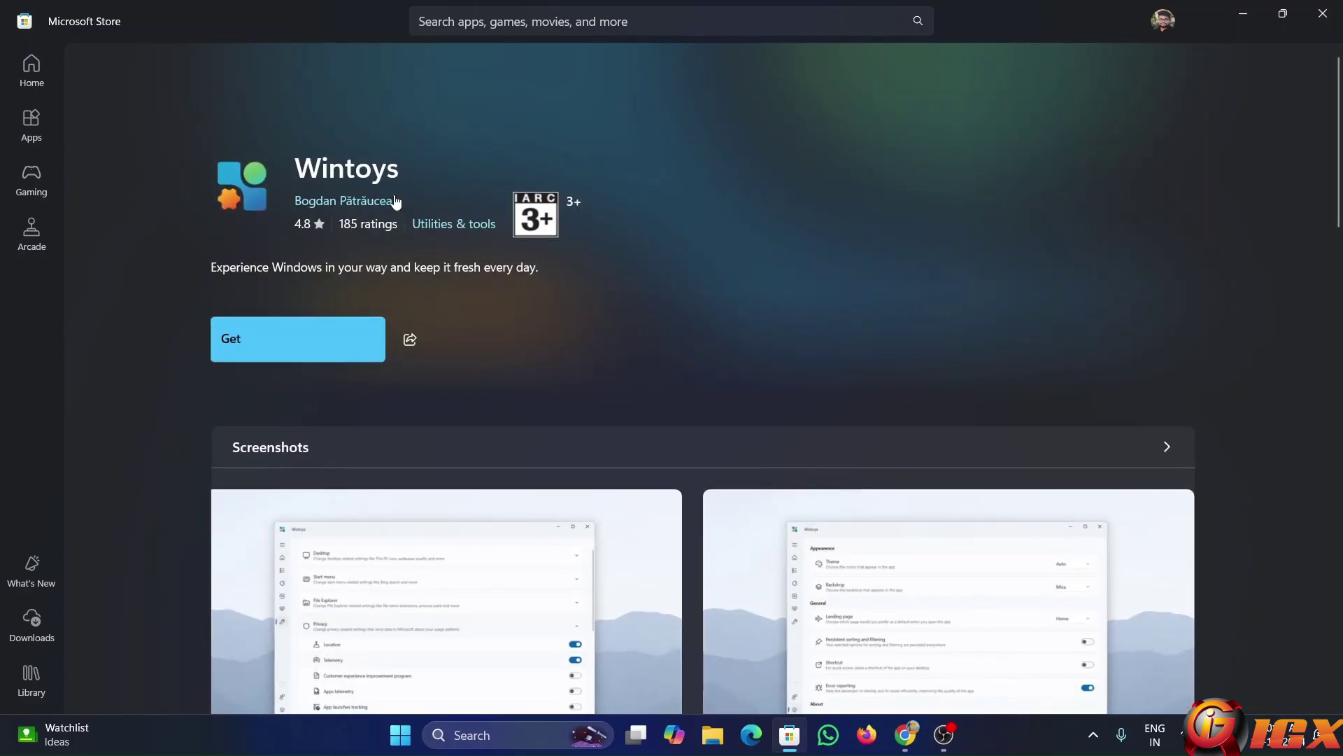
Install Wintoys from its store listing and launch it, leaving its window alone on the desktop
left_click(284, 341)
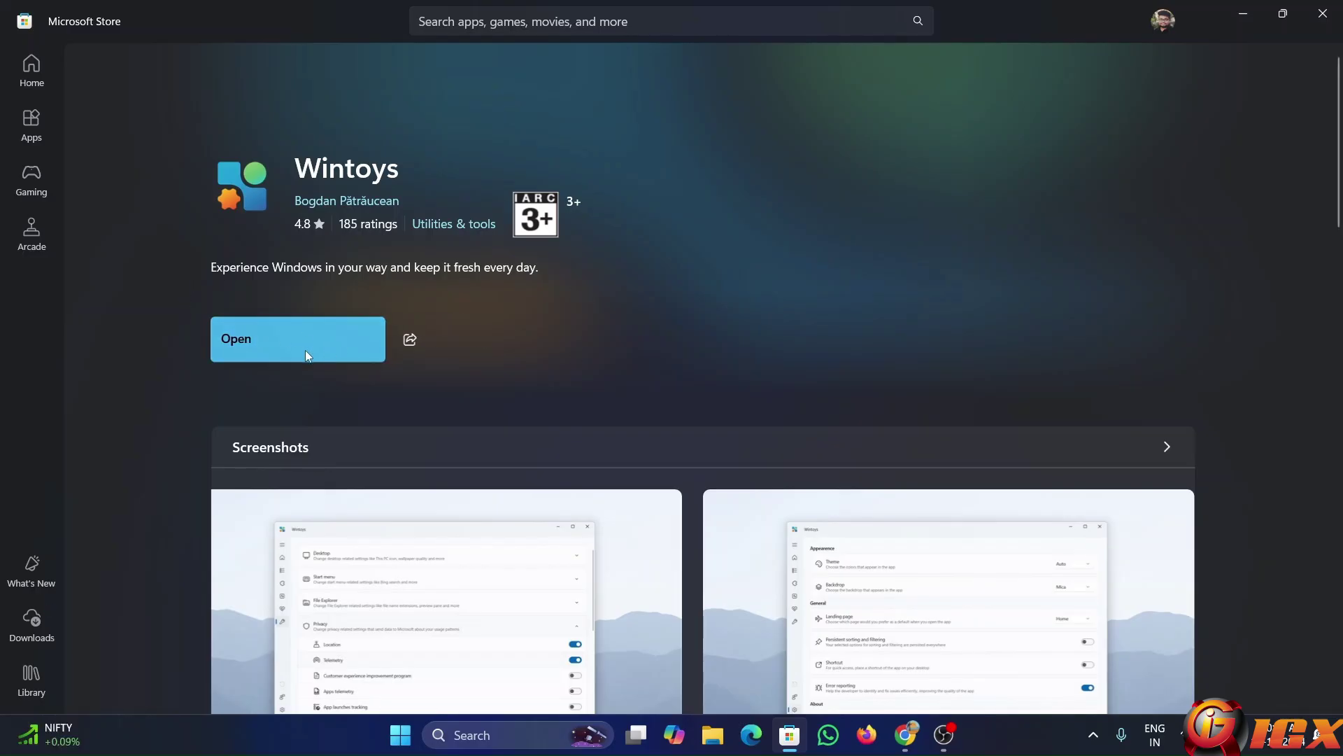
left_click(252, 351)
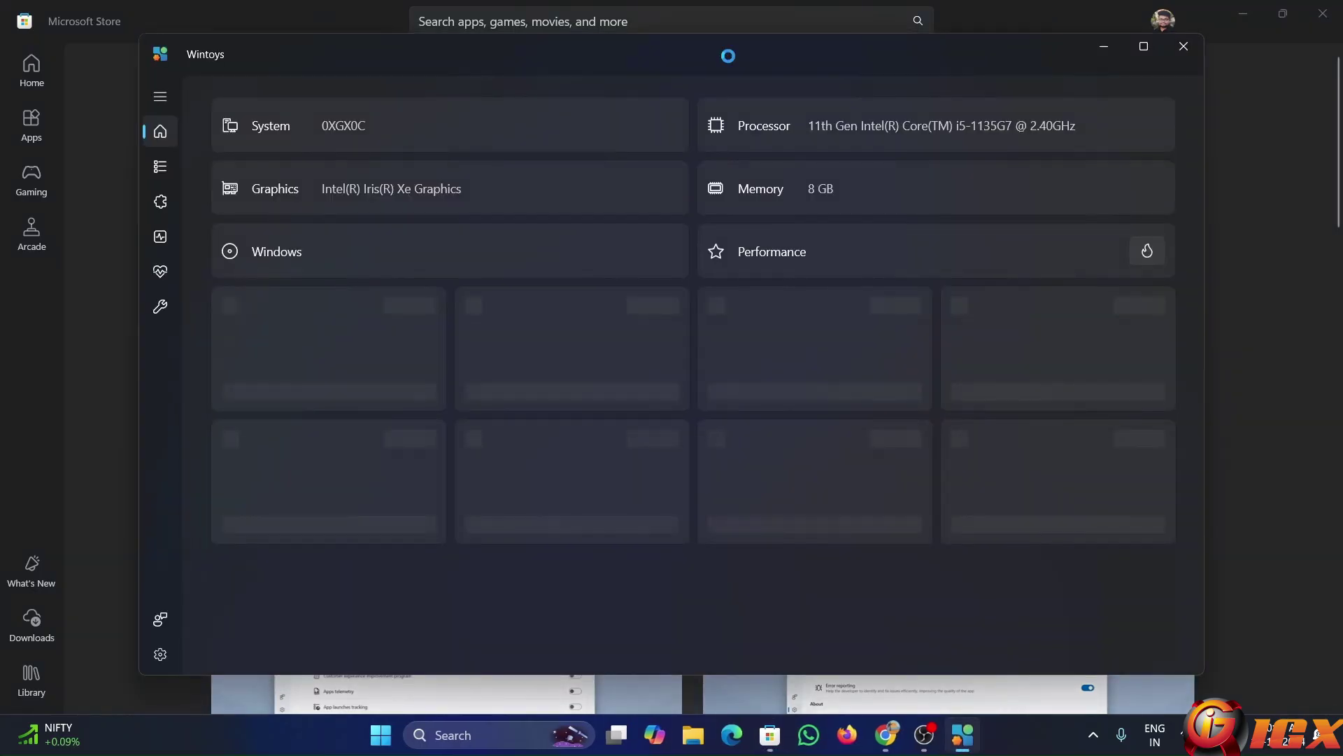
left_click(1251, 15)
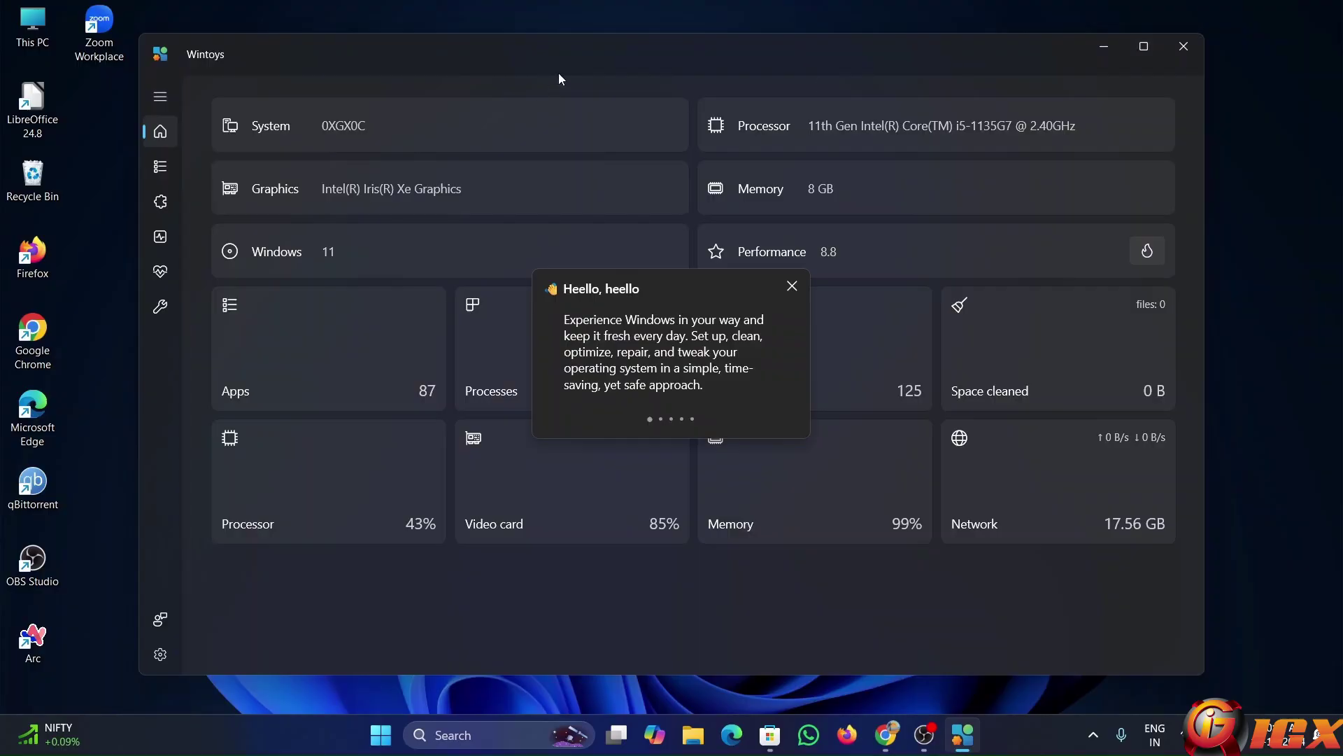
left_click_drag(594, 55, 640, 60)
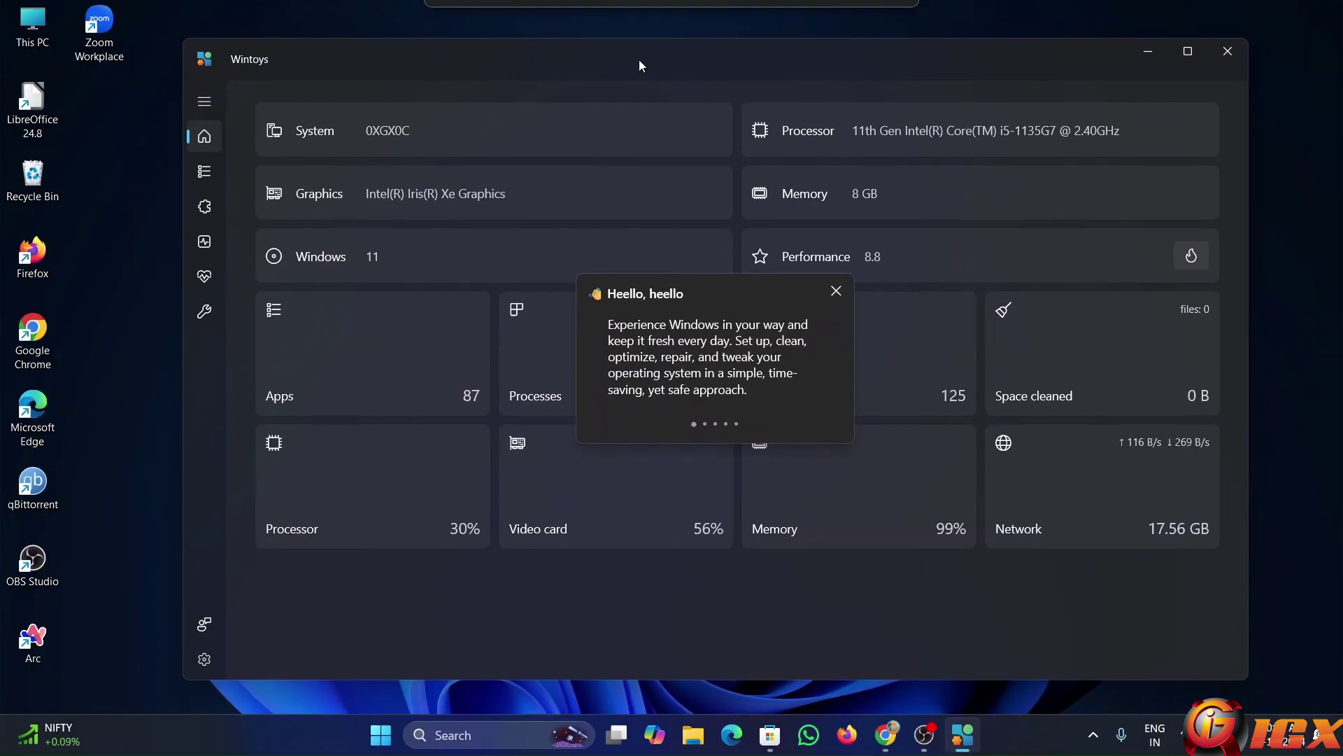
Read through the Wintoys welcome cards up to the Warning card, and close the introduction
left_click(836, 362)
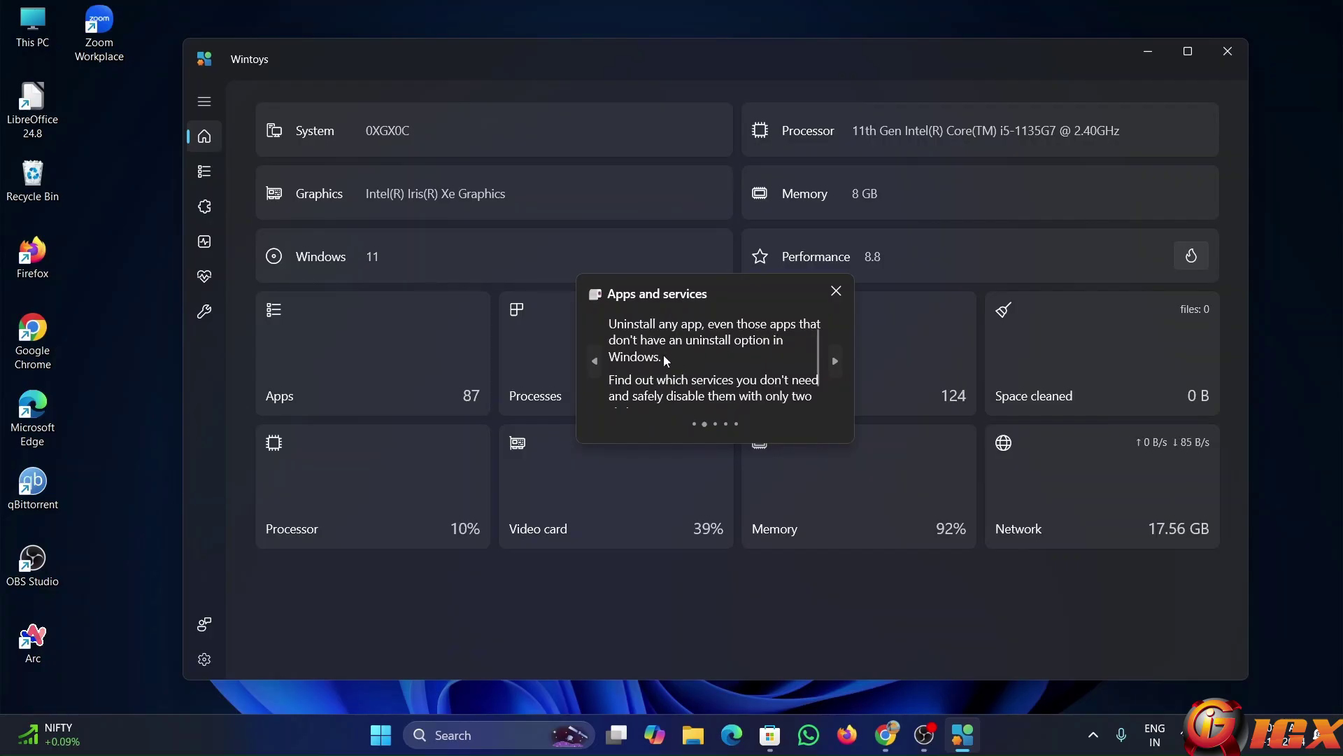
scroll(728, 377, "down", 1)
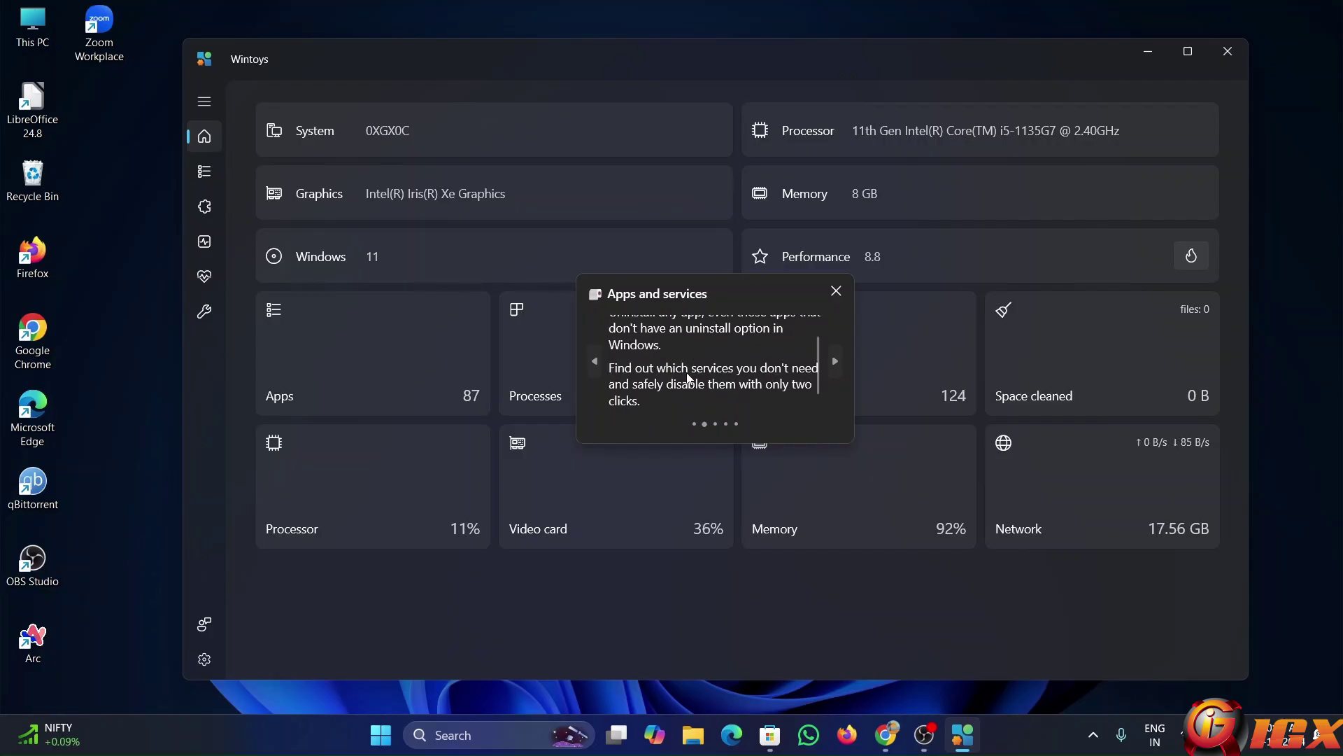
scroll(817, 413, "down", 1)
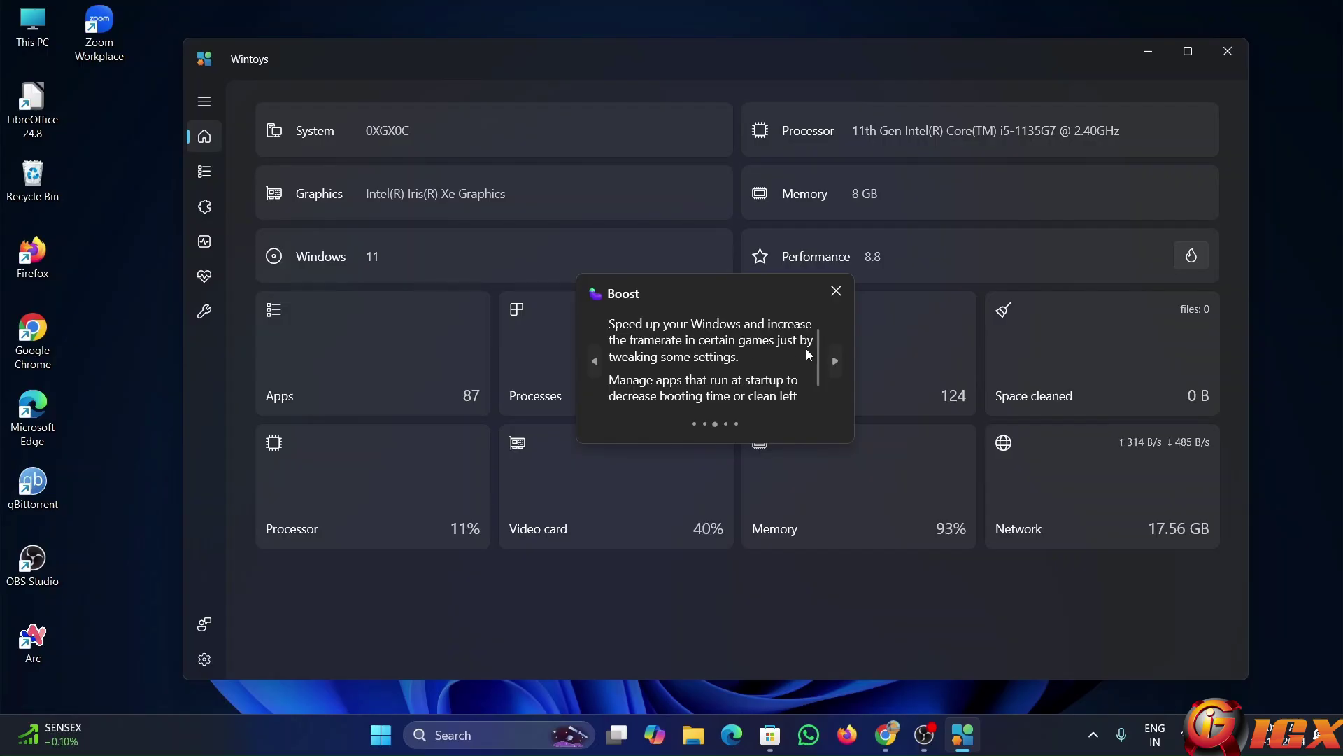
scroll(825, 359, "down", 1)
left_click(832, 358)
scroll(732, 354, "down", 1)
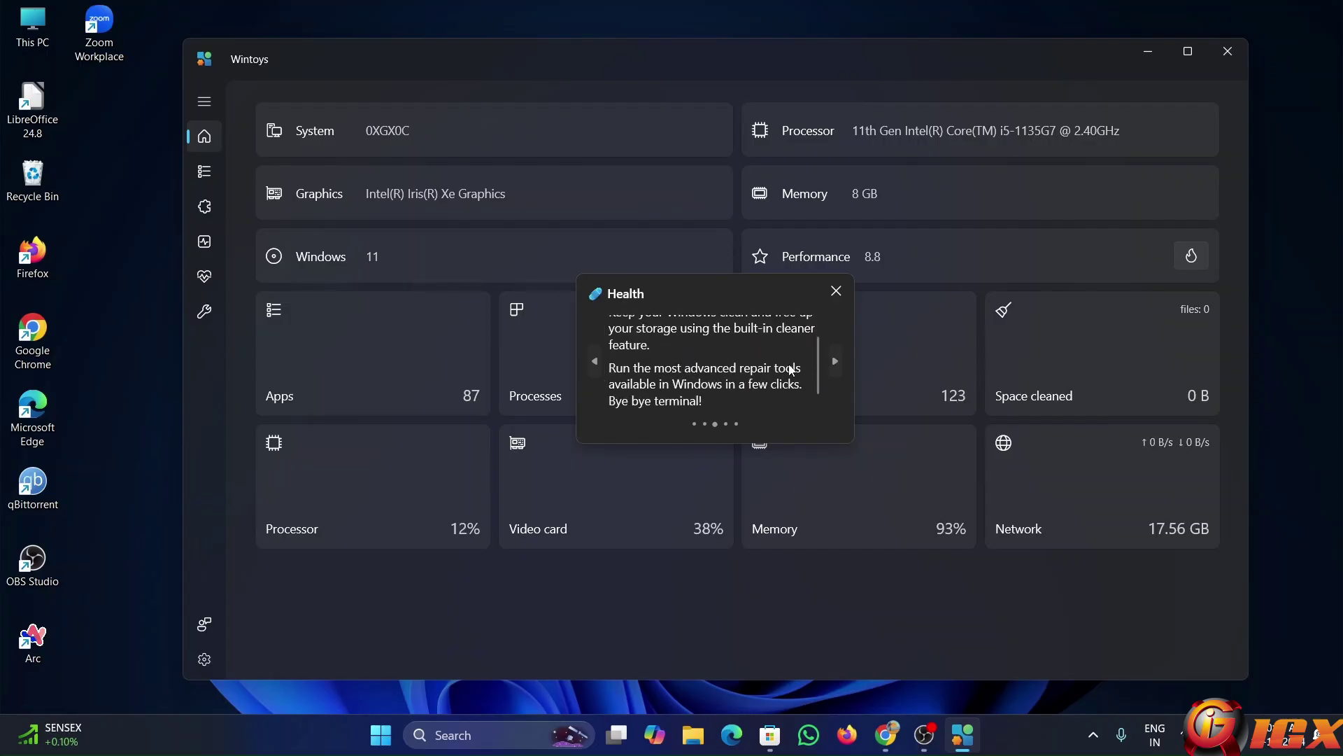
scroll(780, 366, "up", 1)
left_click(836, 363)
left_click(839, 360)
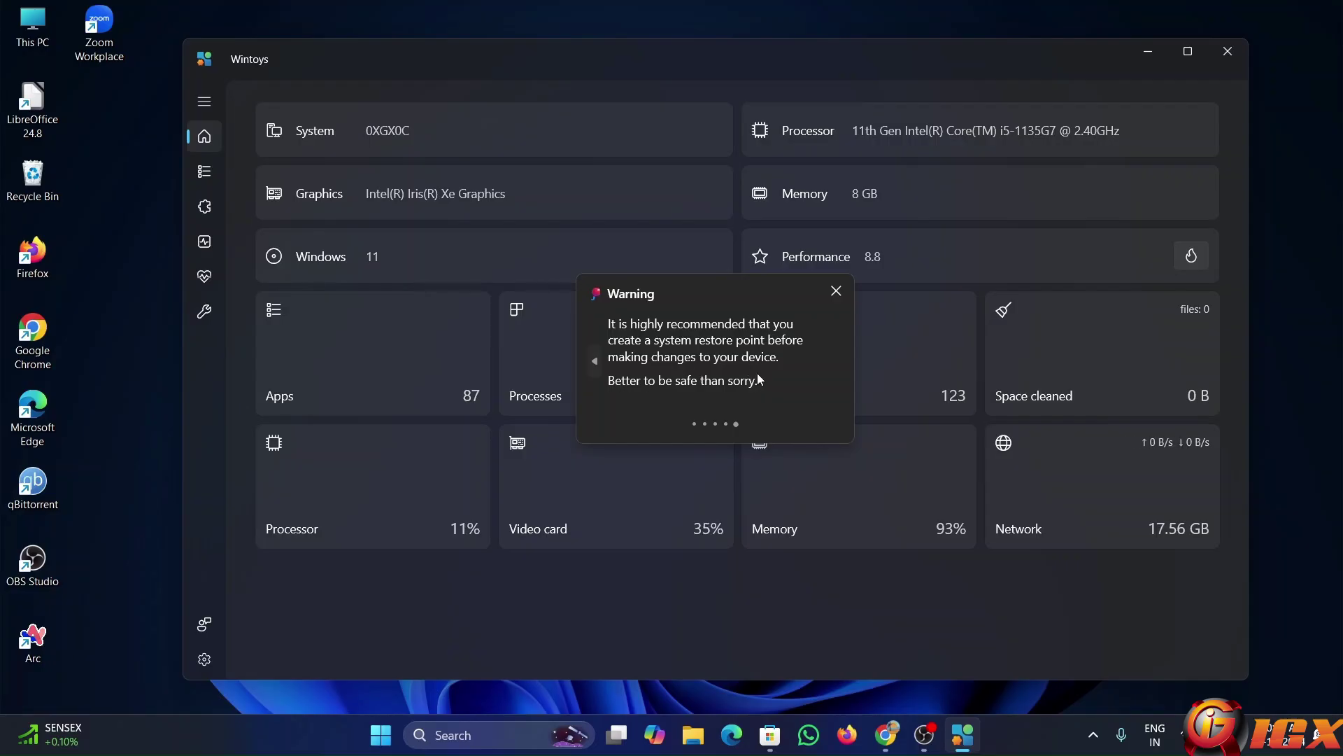
scroll(838, 299, "up", 1)
scroll(838, 298, "down", 1)
left_click(836, 292)
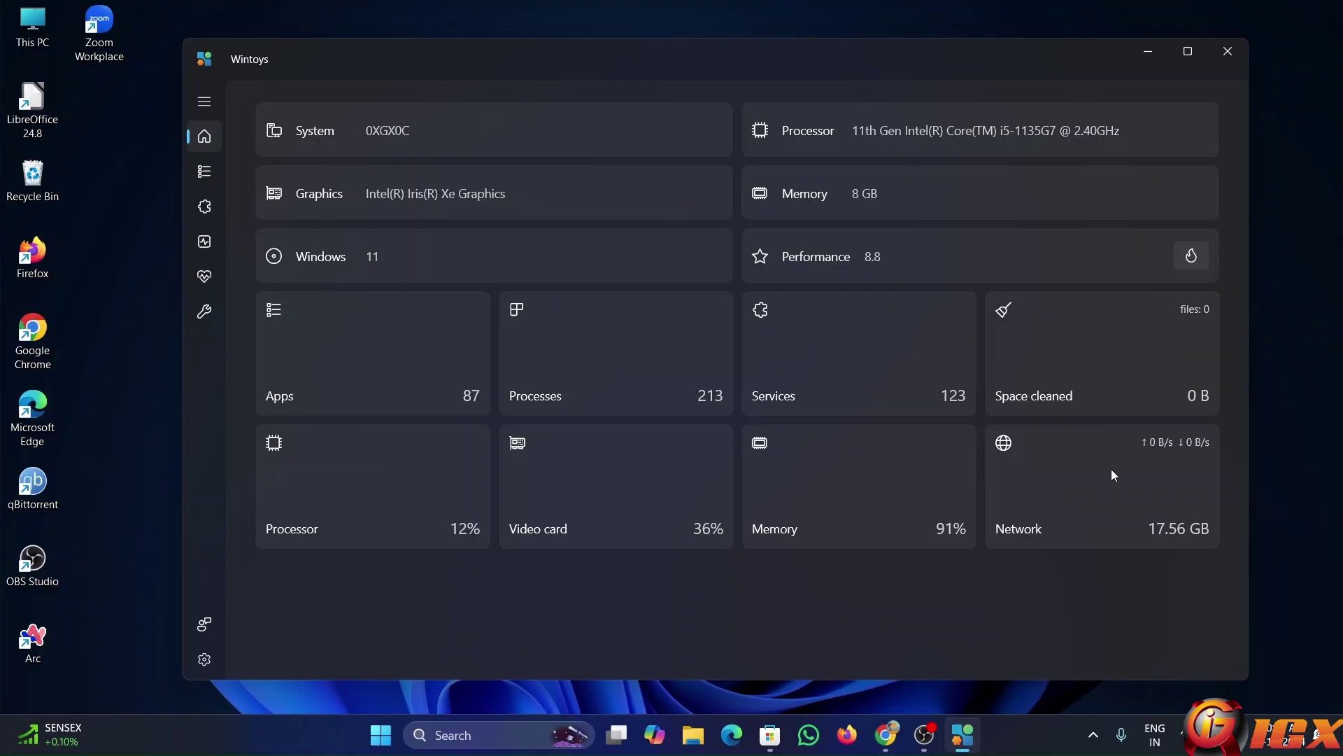
Examine the list of installed apps in Wintoys, including the actions offered for Microsoft Edge
left_click(204, 180)
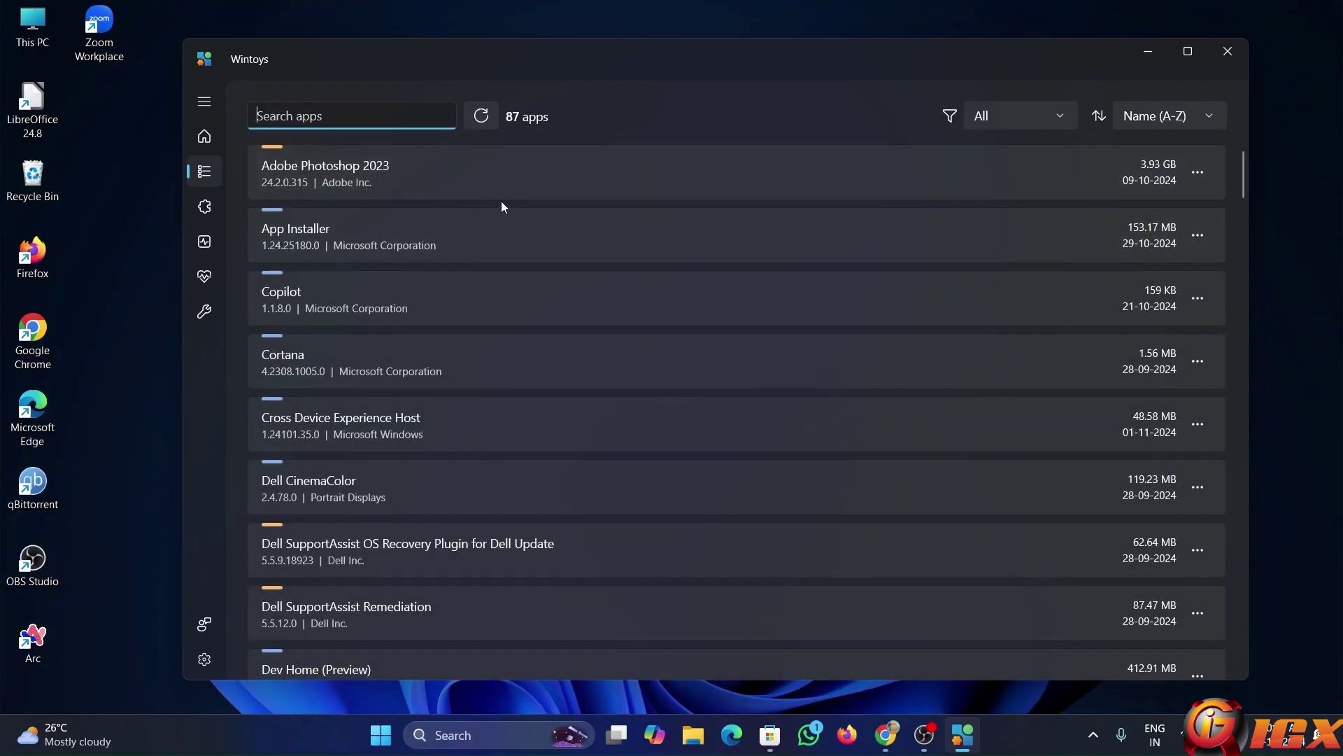
scroll(524, 203, "down", 5)
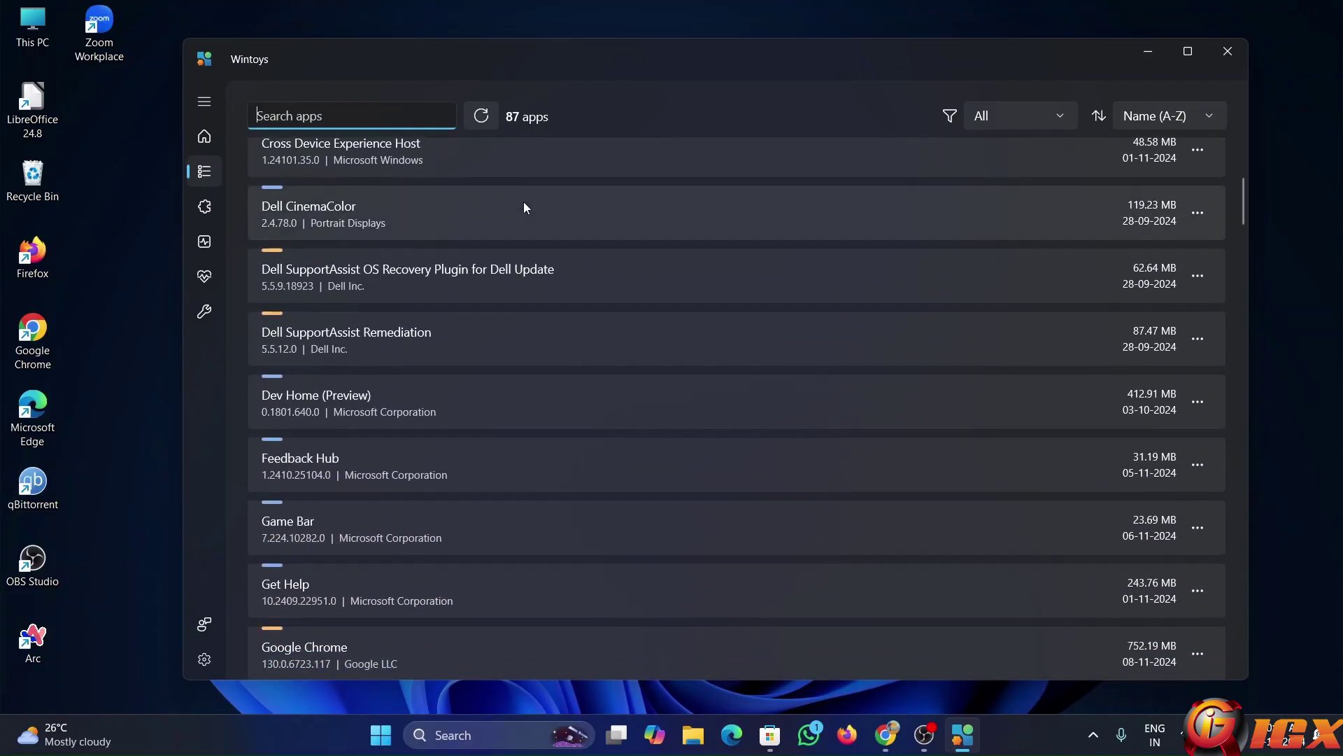
scroll(536, 287, "down", 9)
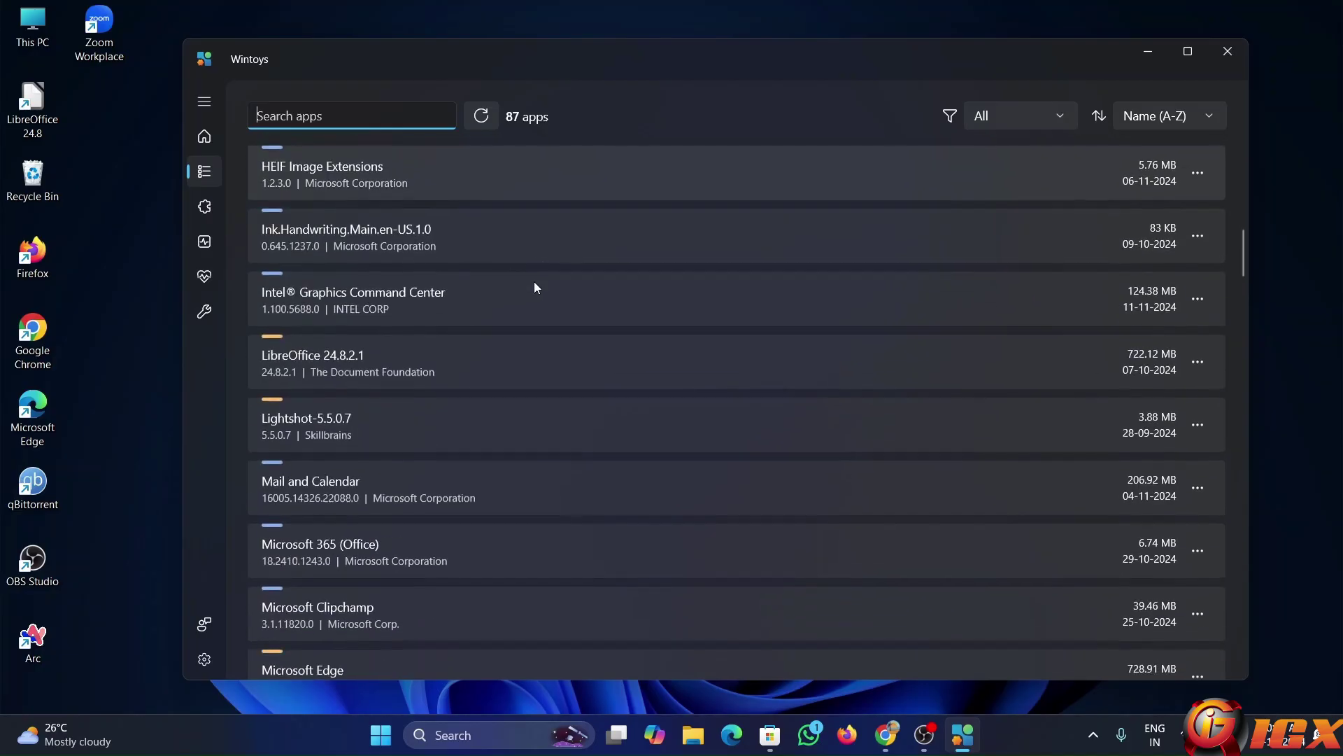
scroll(536, 287, "down", 2)
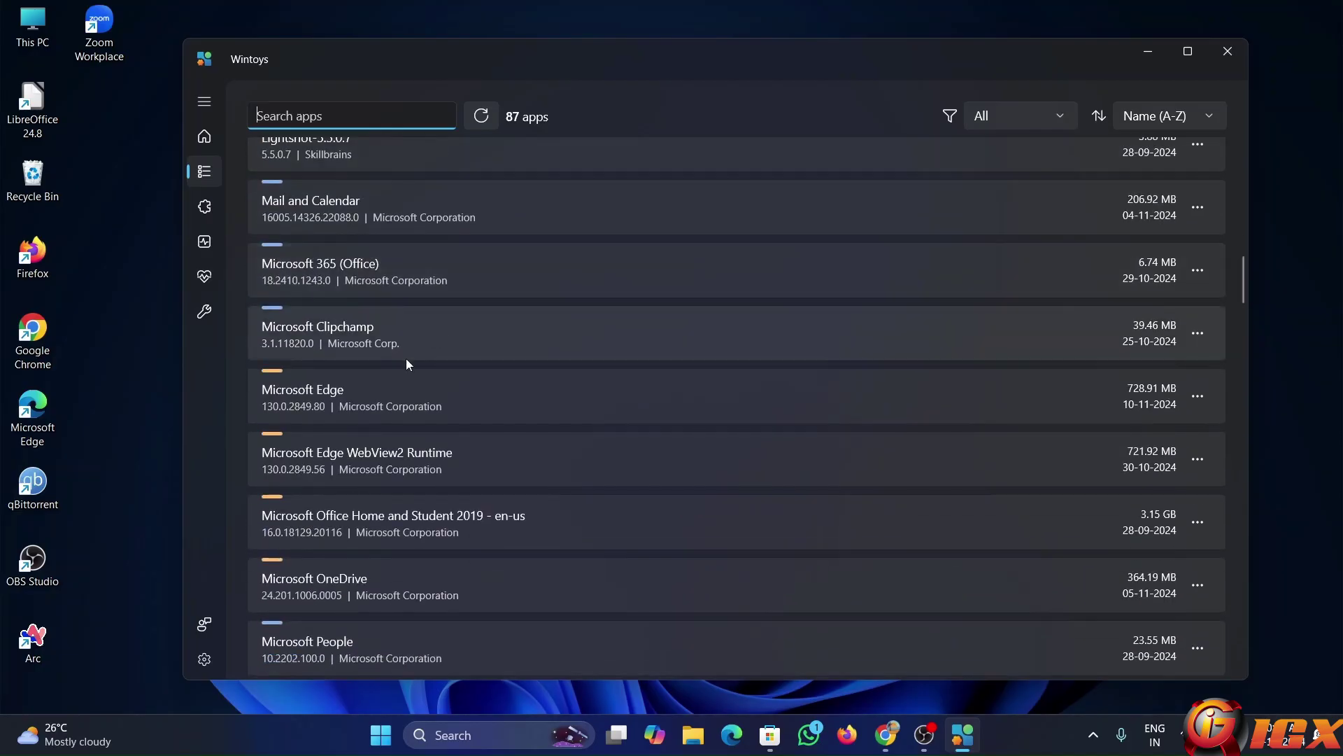
left_click(1198, 398)
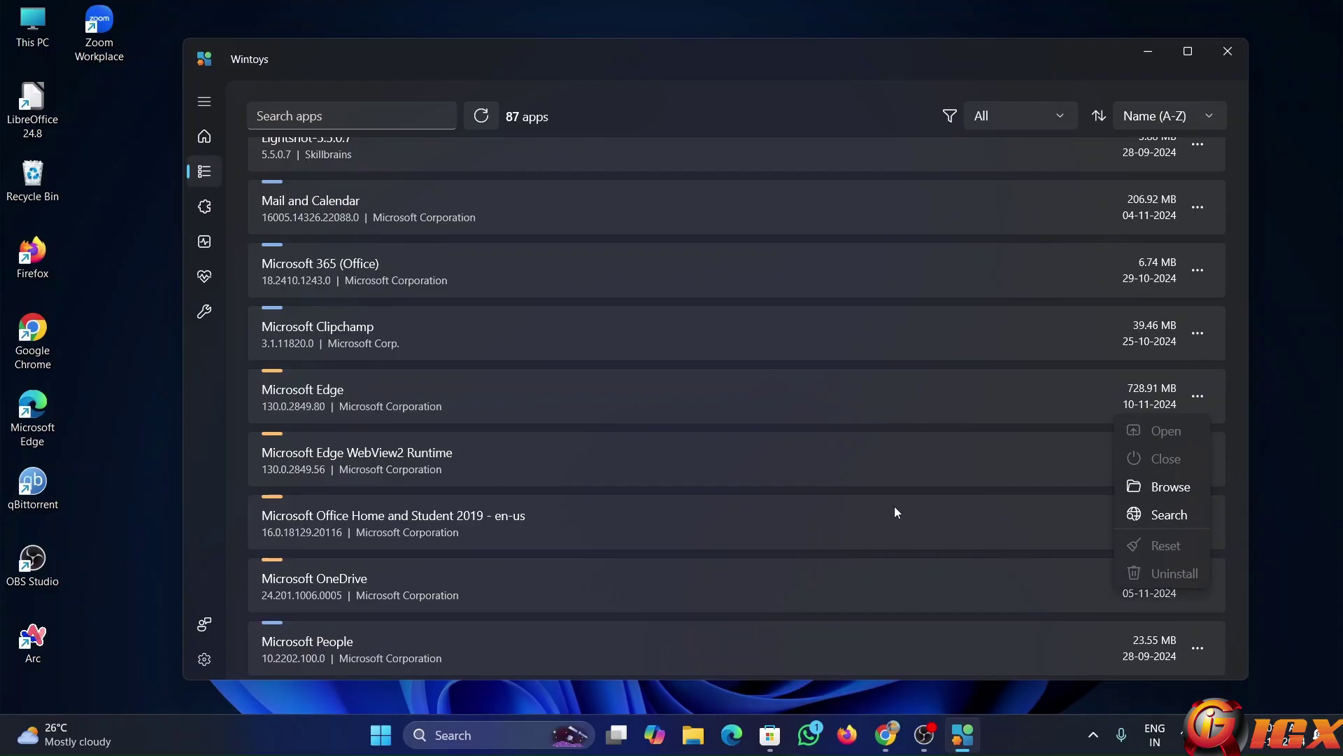
left_click(526, 406)
scroll(526, 405, "down", 6)
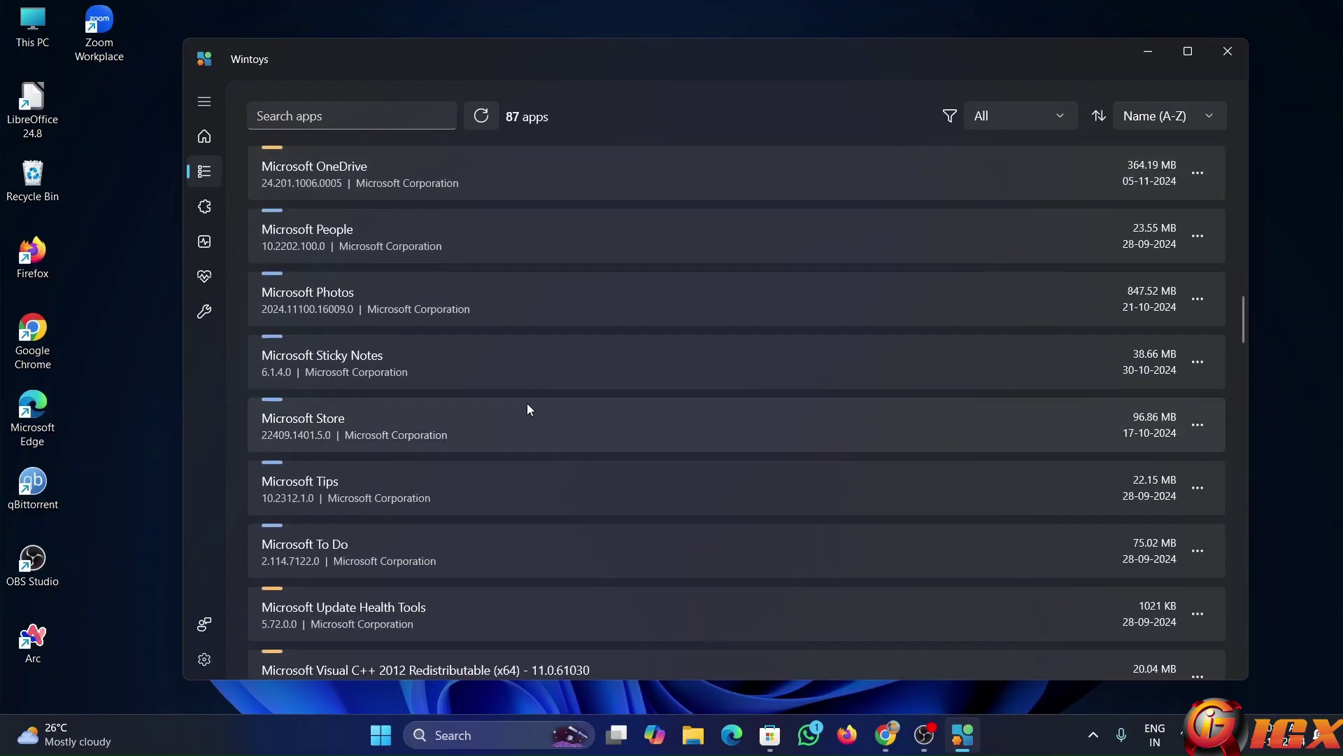
scroll(527, 406, "up", 4)
scroll(528, 410, "down", 18)
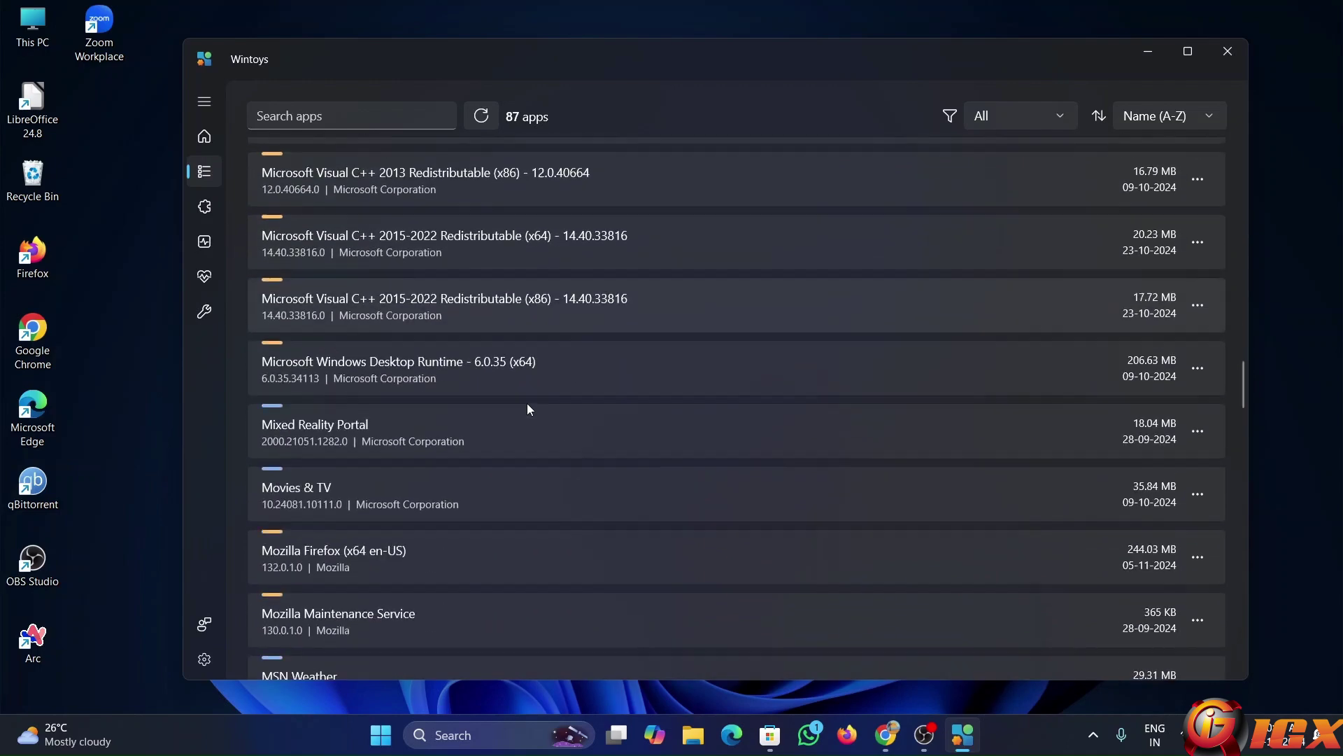
scroll(526, 409, "down", 2)
scroll(527, 409, "up", 20)
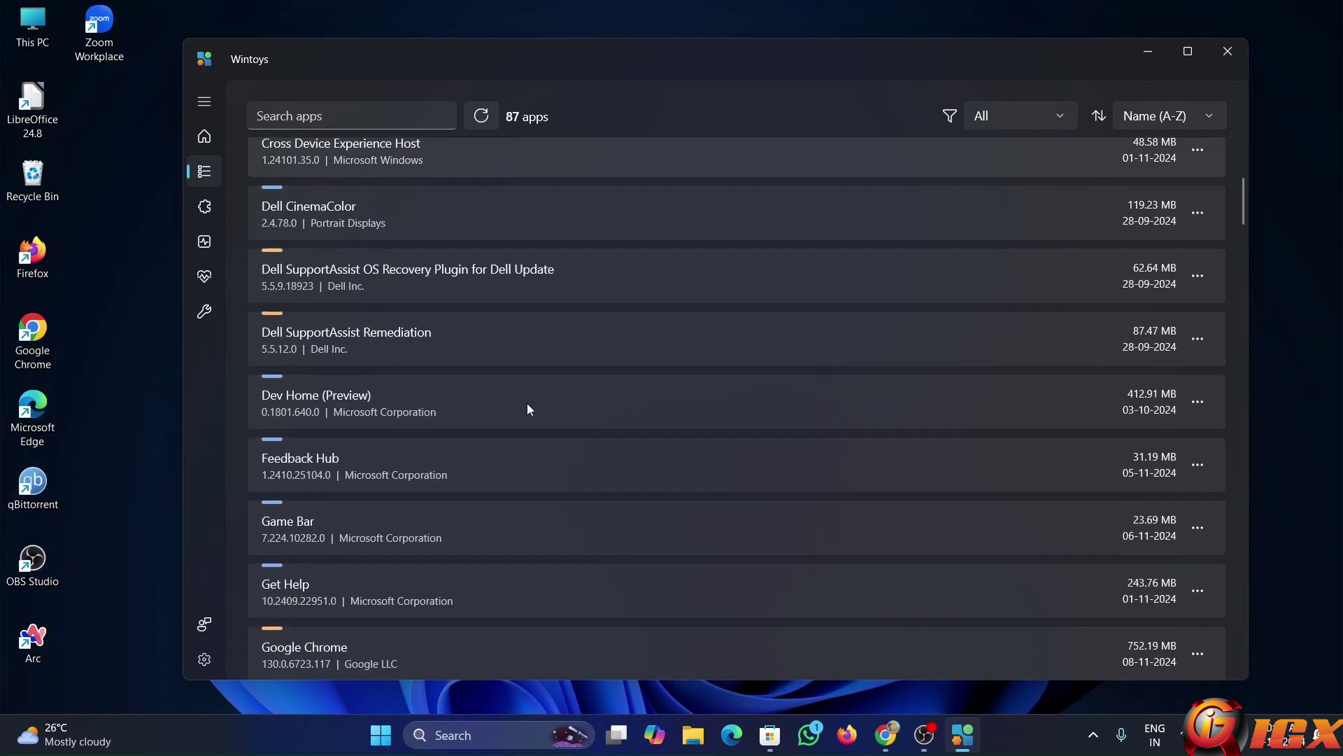
scroll(526, 406, "up", 3)
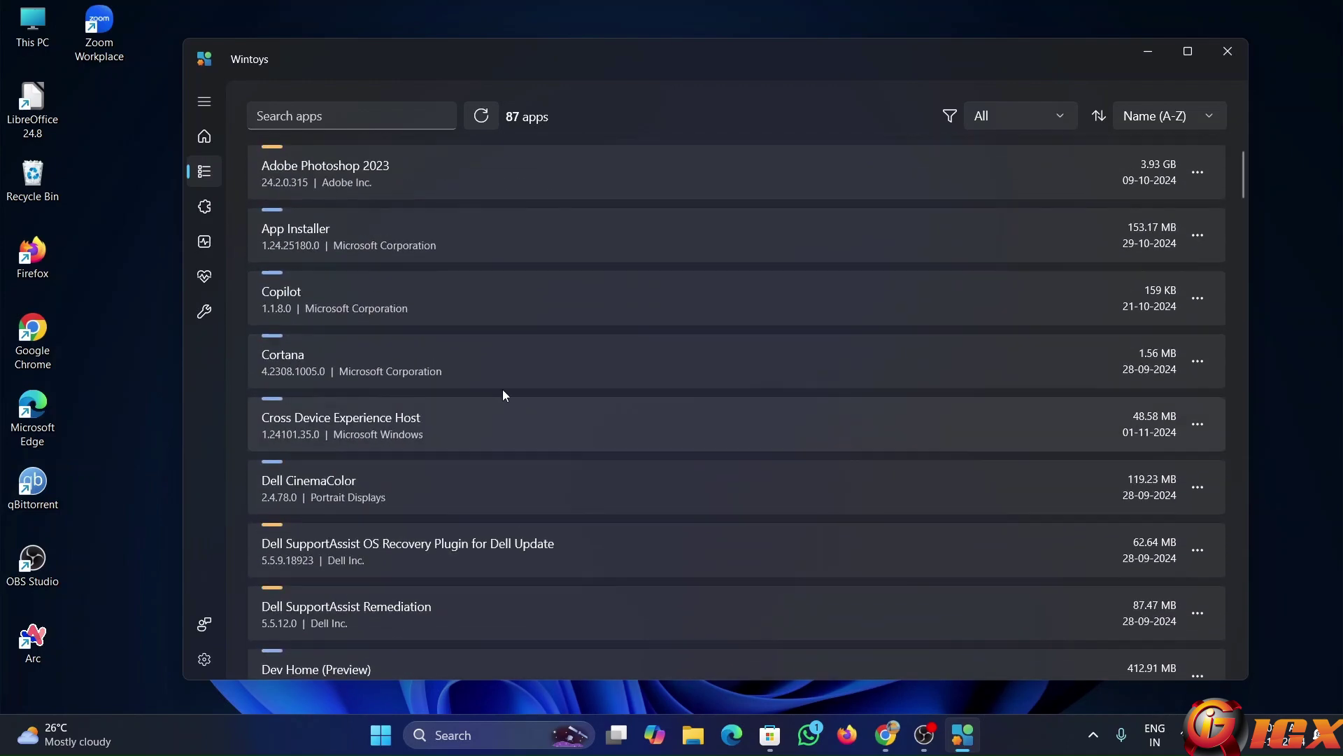
Examine the list of running services in Wintoys, including their status and startup mode
left_click(205, 207)
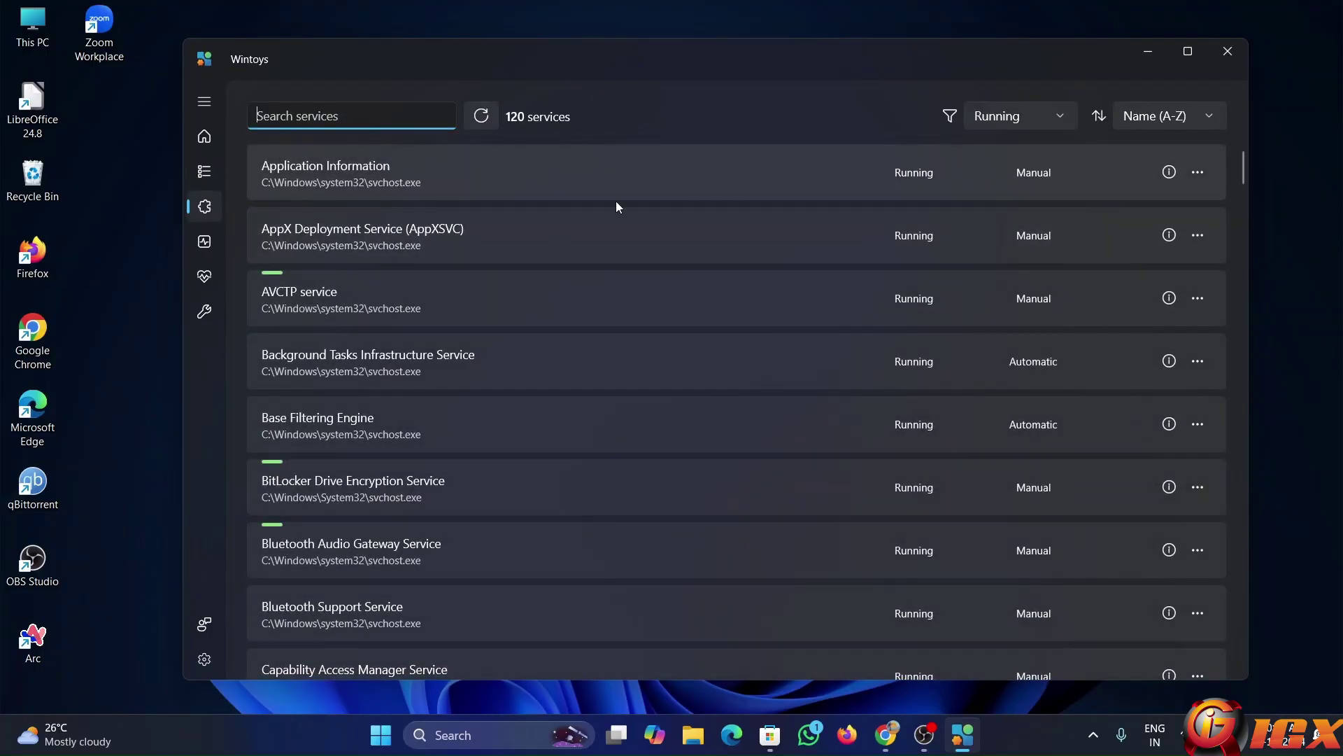
scroll(683, 212, "down", 15)
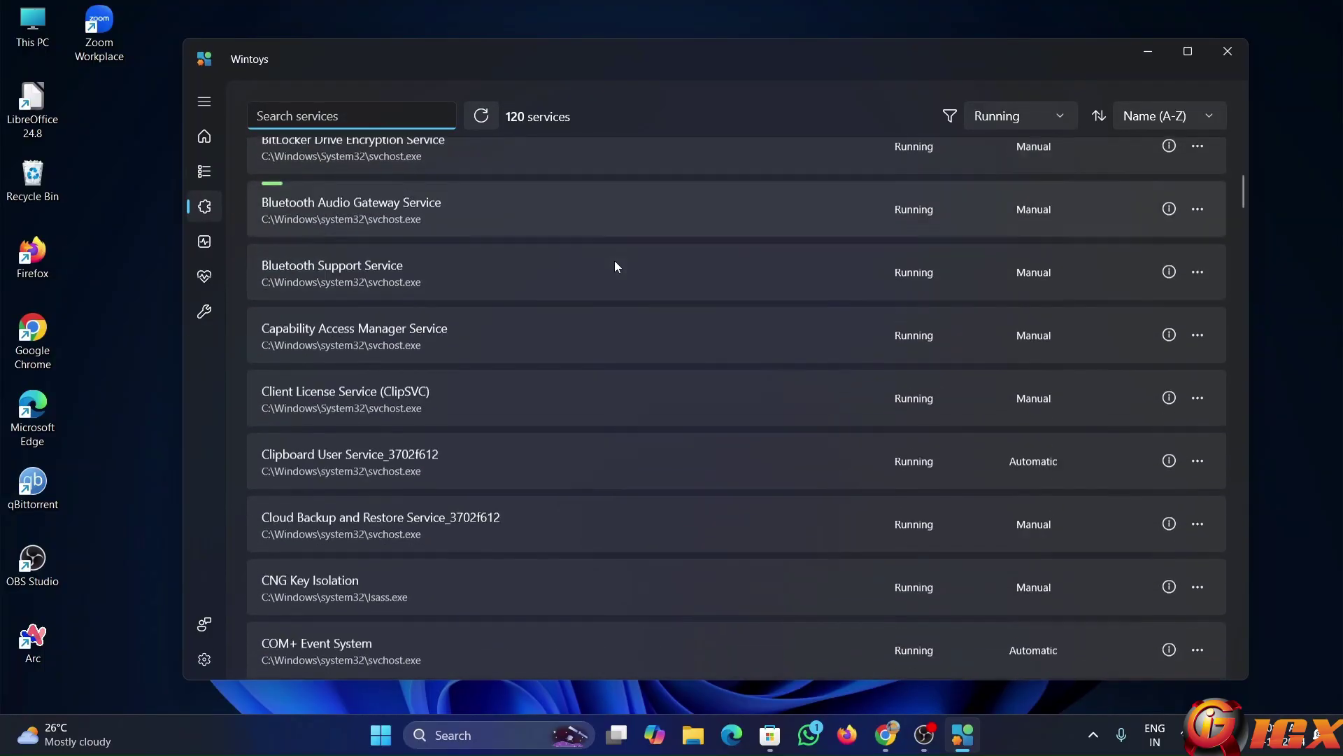
scroll(639, 280, "up", 6)
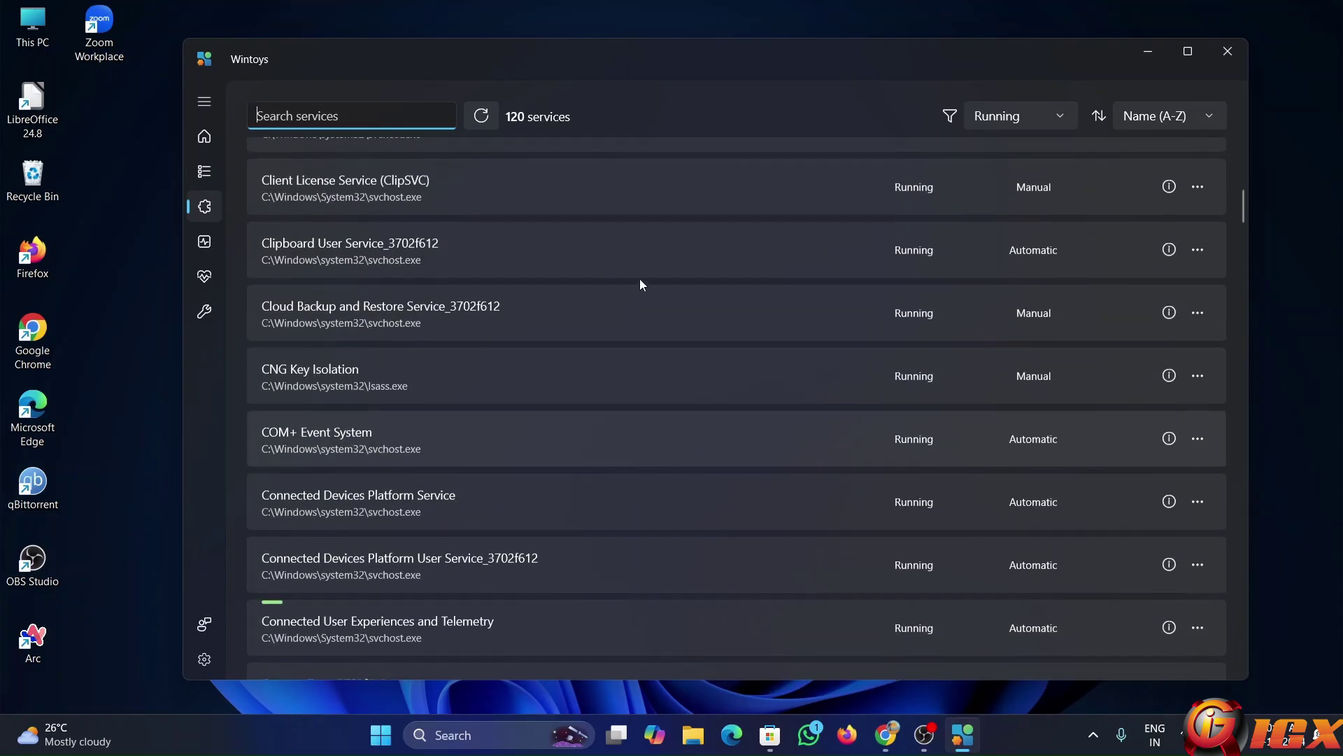
scroll(639, 280, "down", 20)
scroll(641, 283, "down", 20)
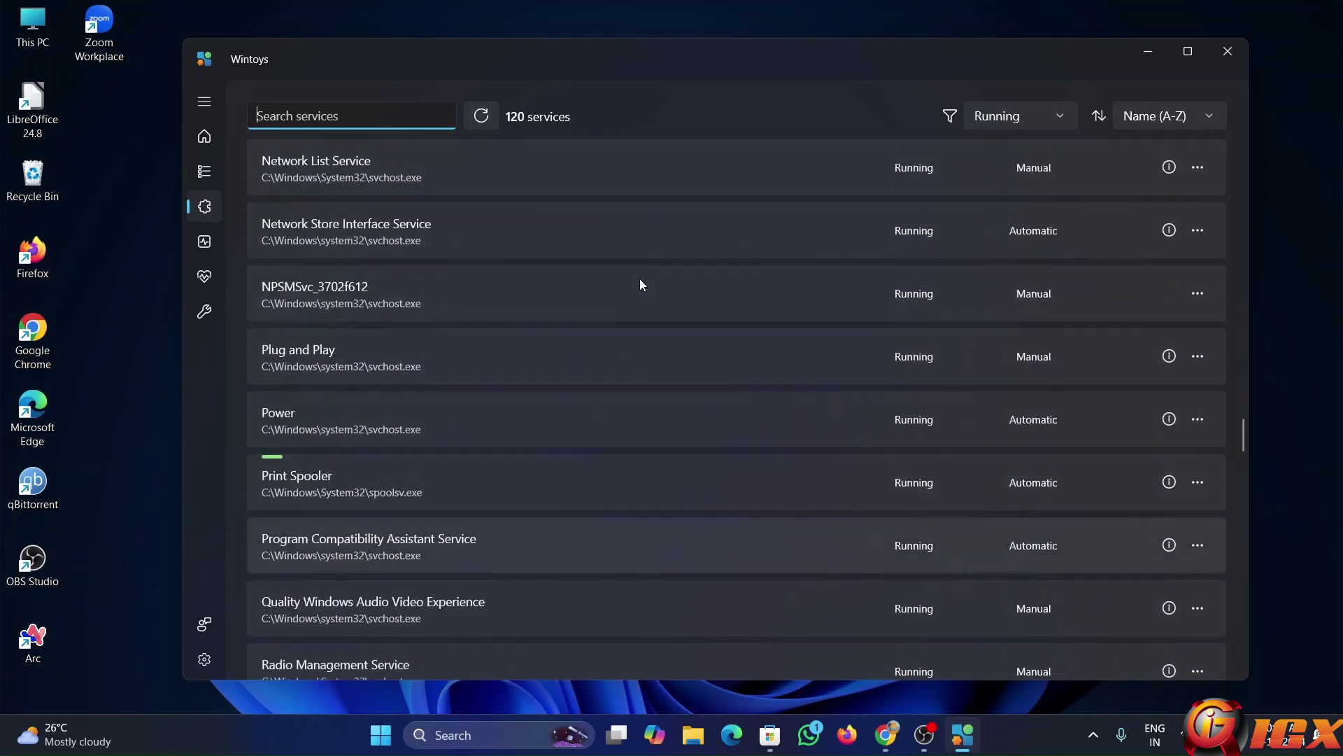
scroll(640, 283, "up", 20)
scroll(641, 284, "up", 10)
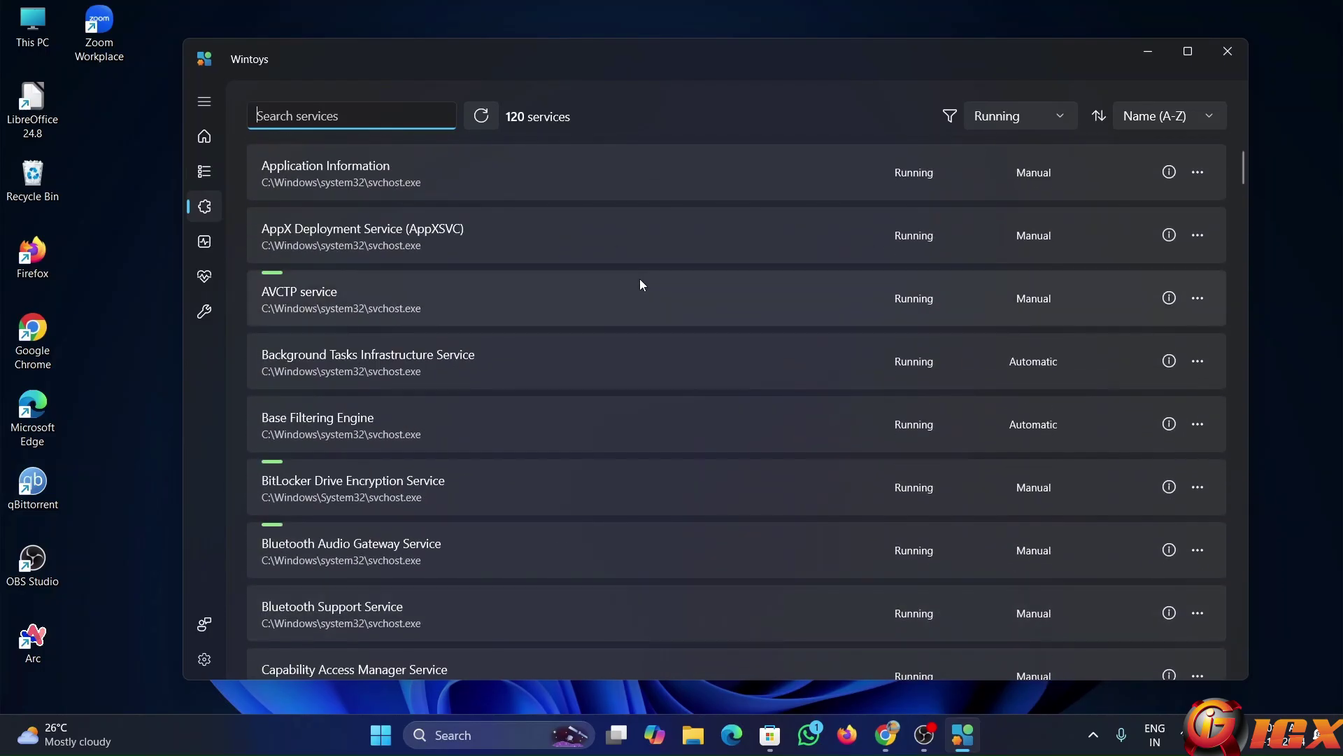
Compare the running services with Task Manager's service list sorted by status, and check the actions offered for the Application Information service
right_click(1006, 734)
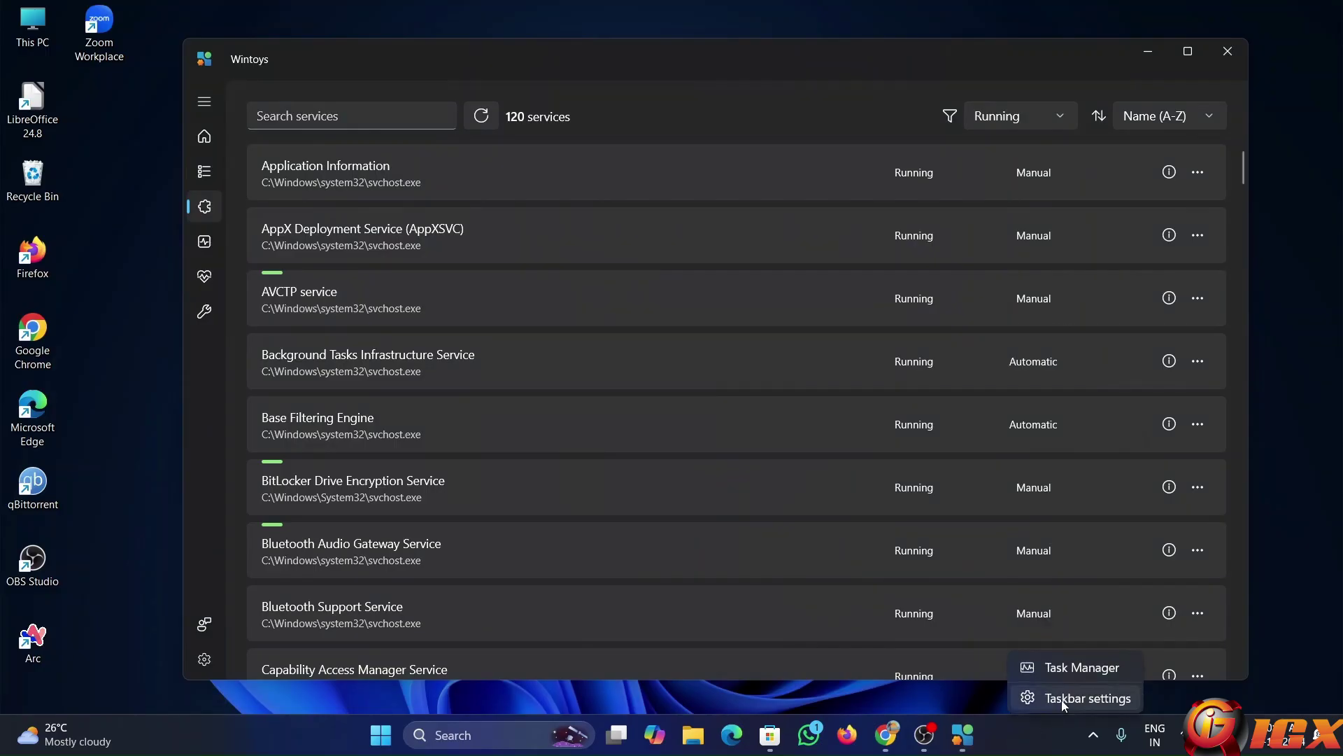
left_click(1043, 671)
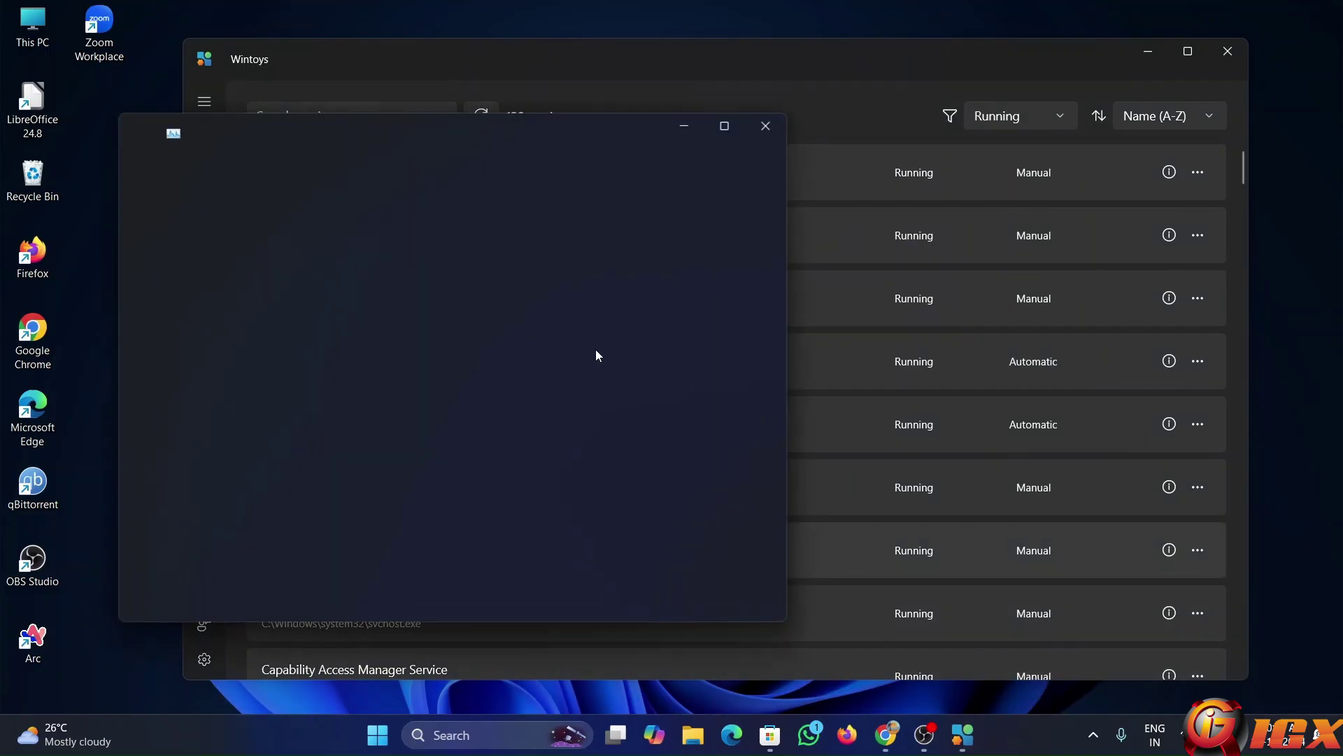
left_click(184, 428)
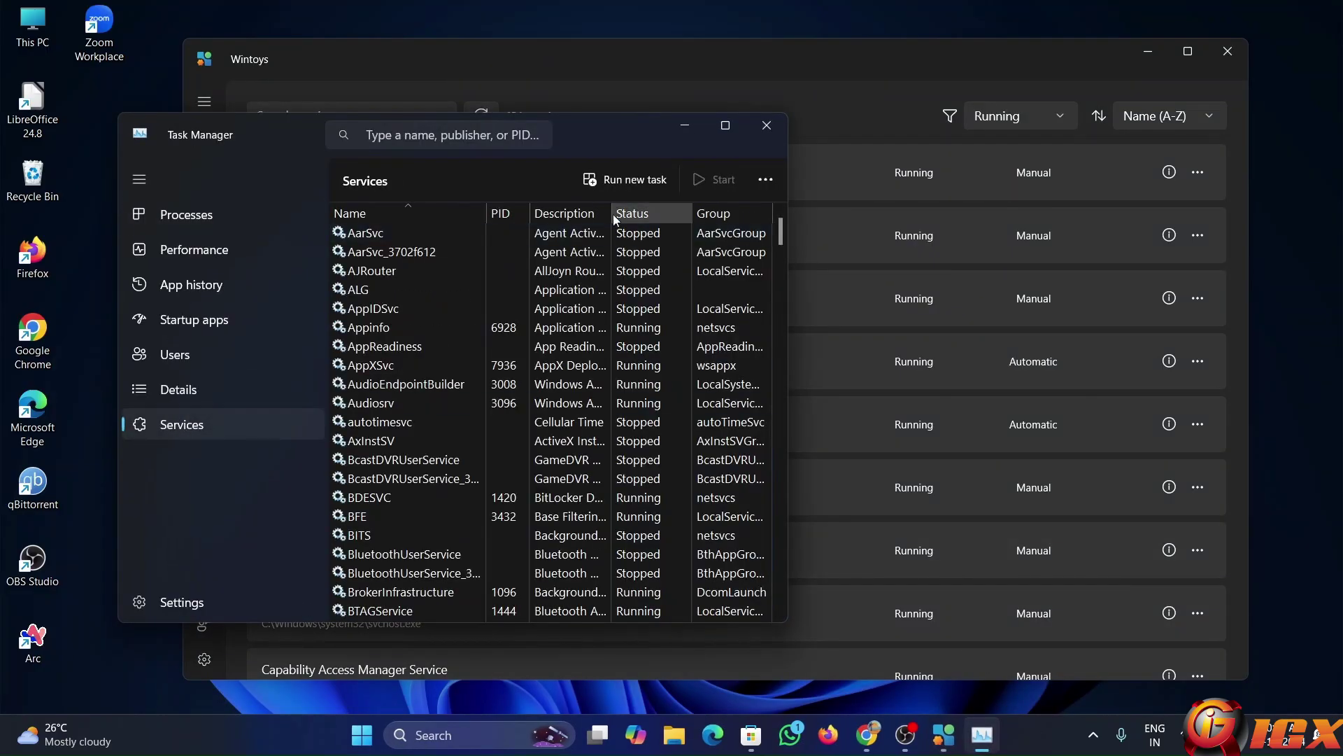
left_click(633, 212)
left_click_drag(594, 114, 759, 117)
left_click(908, 96)
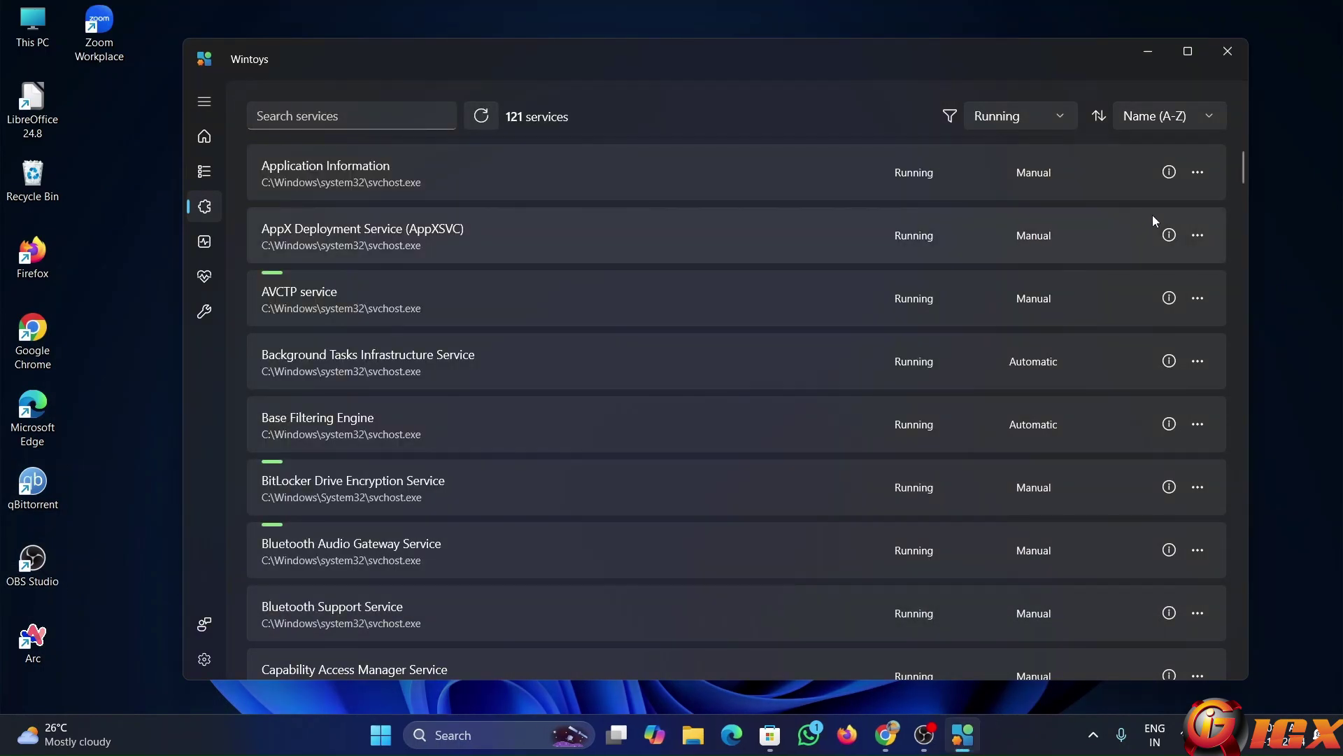
left_click(1198, 172)
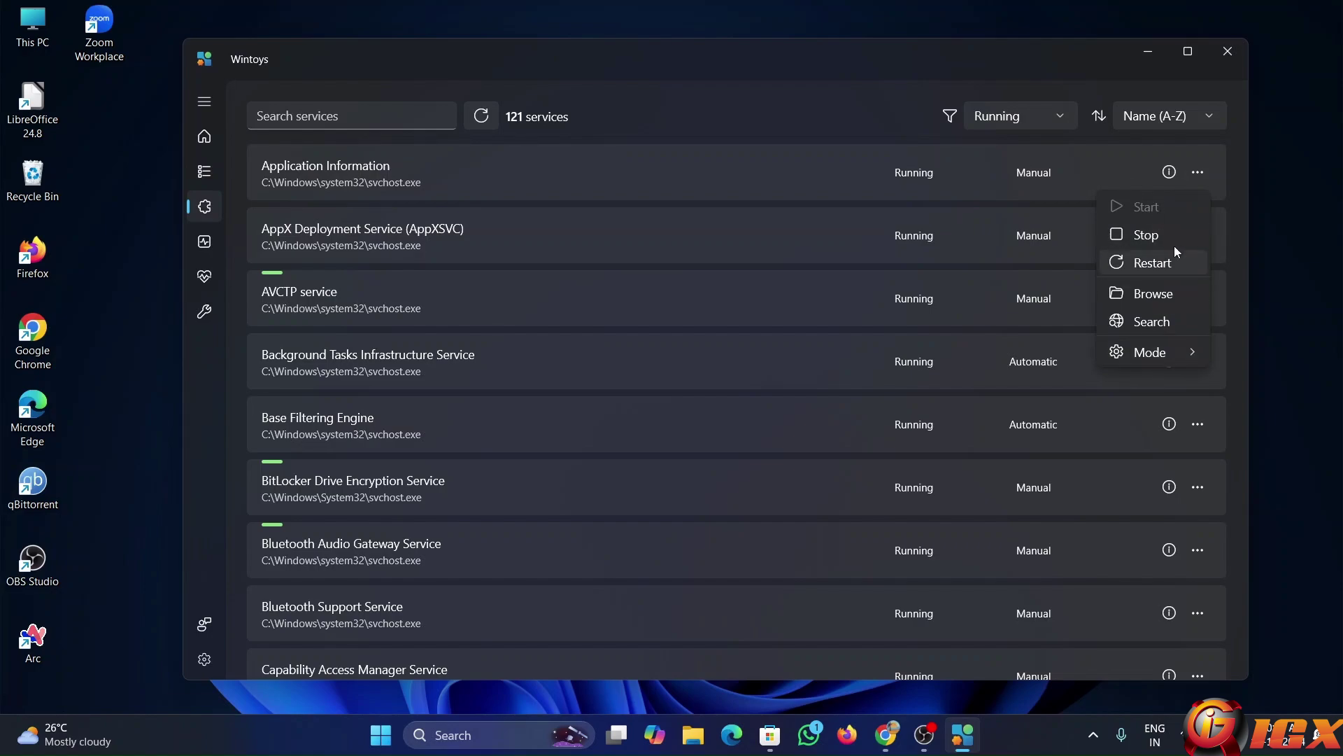
left_click(1202, 161)
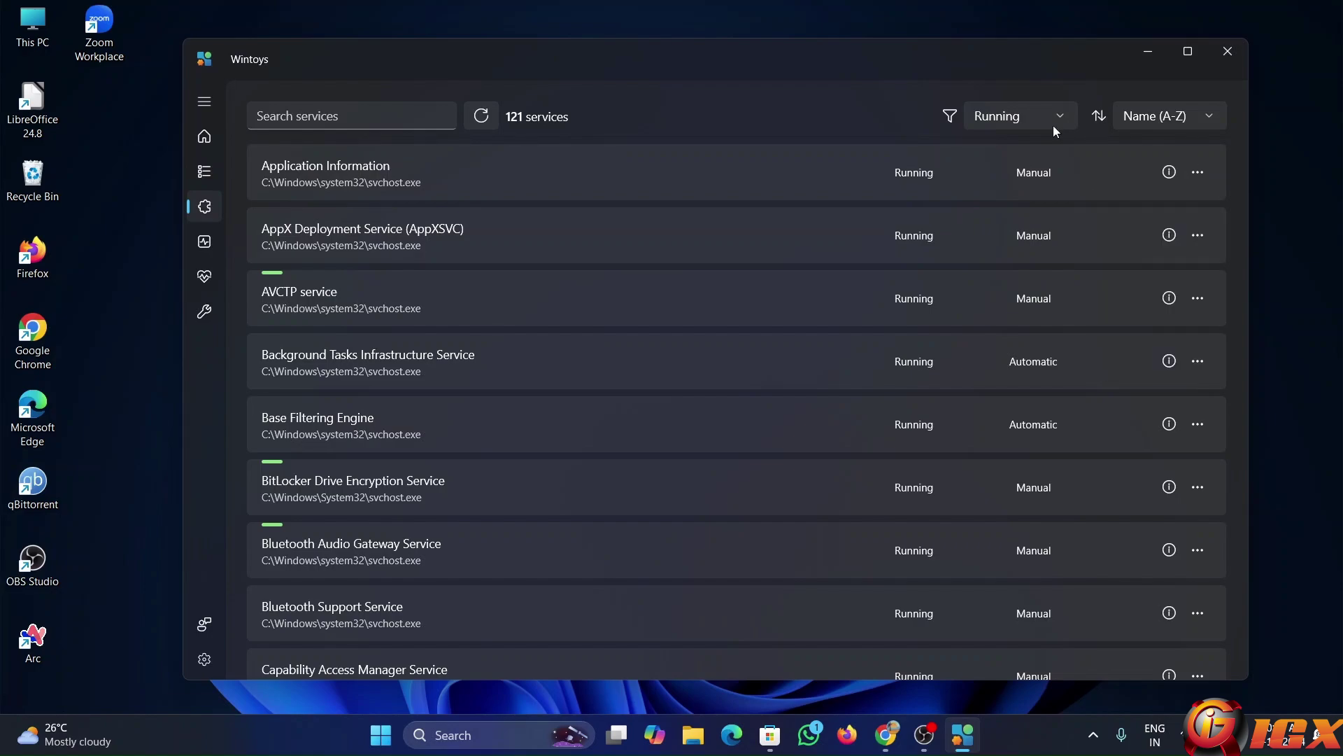
In the performance settings, switch the Ultimate performance power plan on and back off, and turn on VBS (virtualization-based security)
left_click(202, 242)
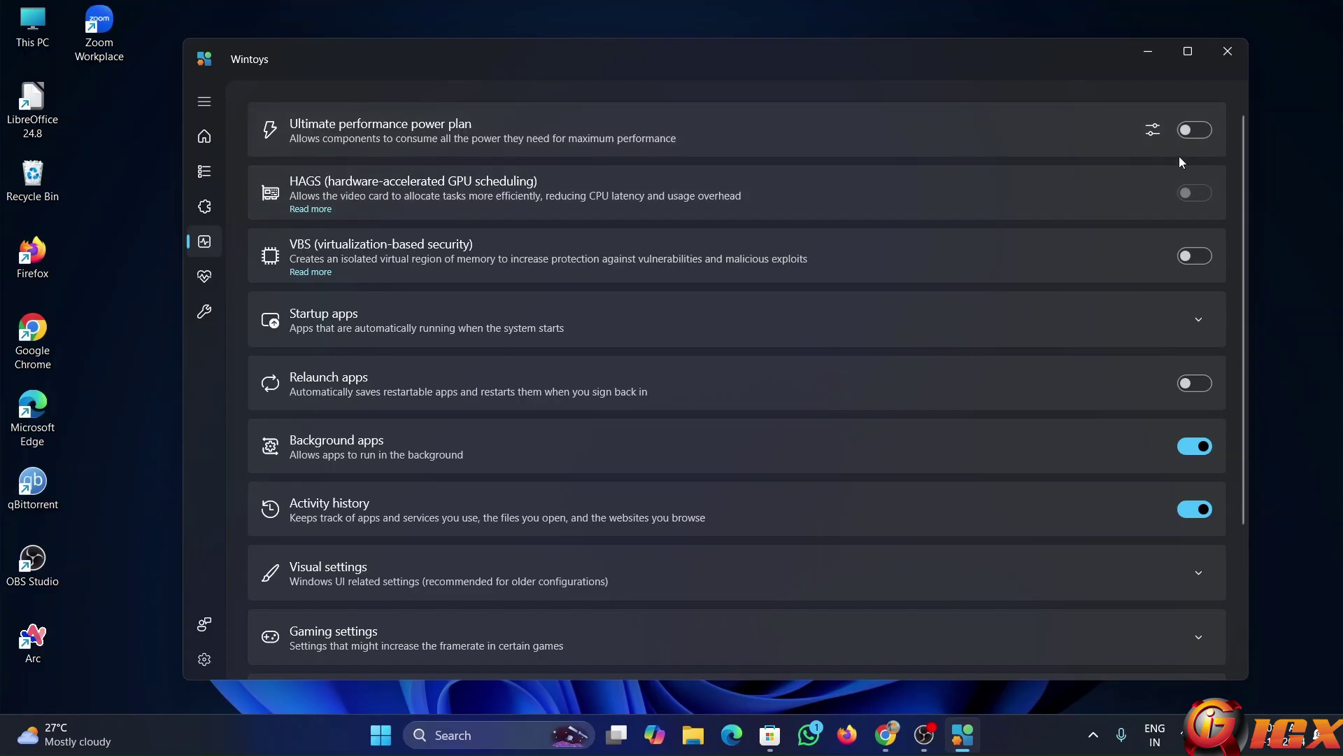
left_click(1190, 136)
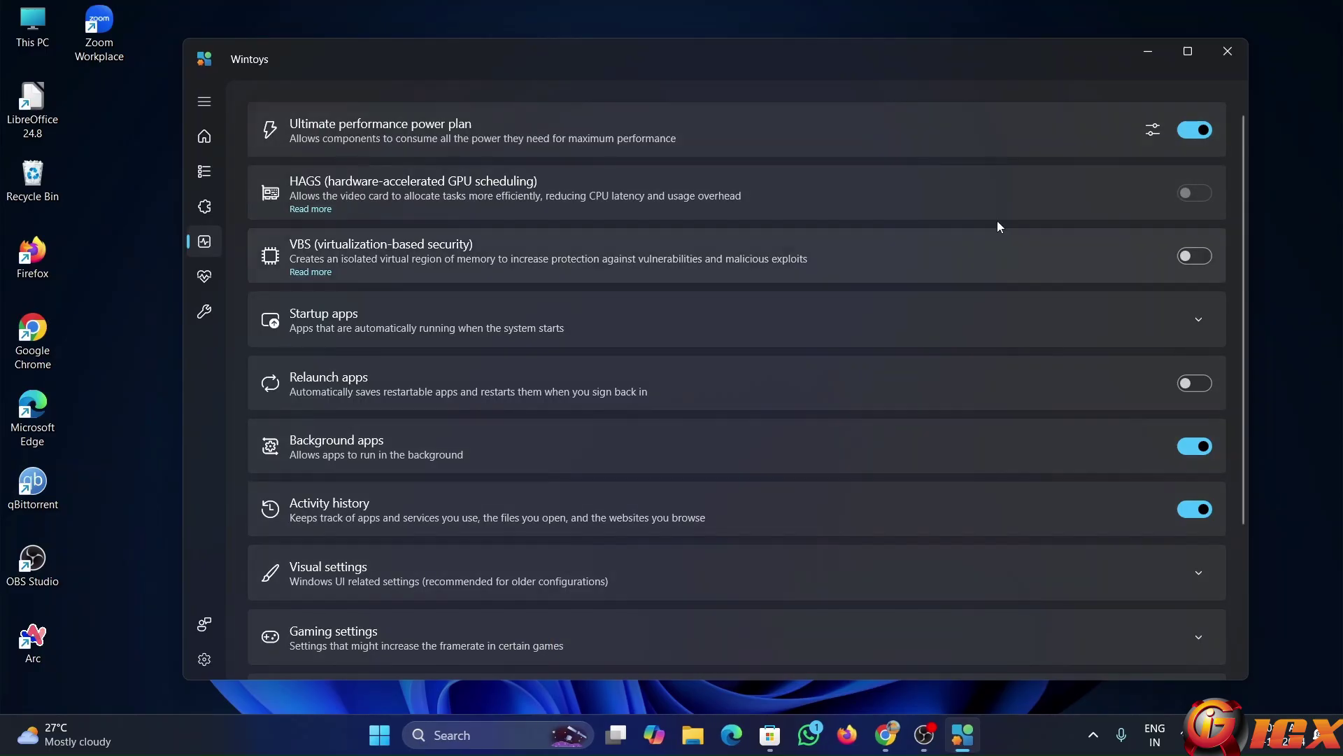
left_click(1188, 133)
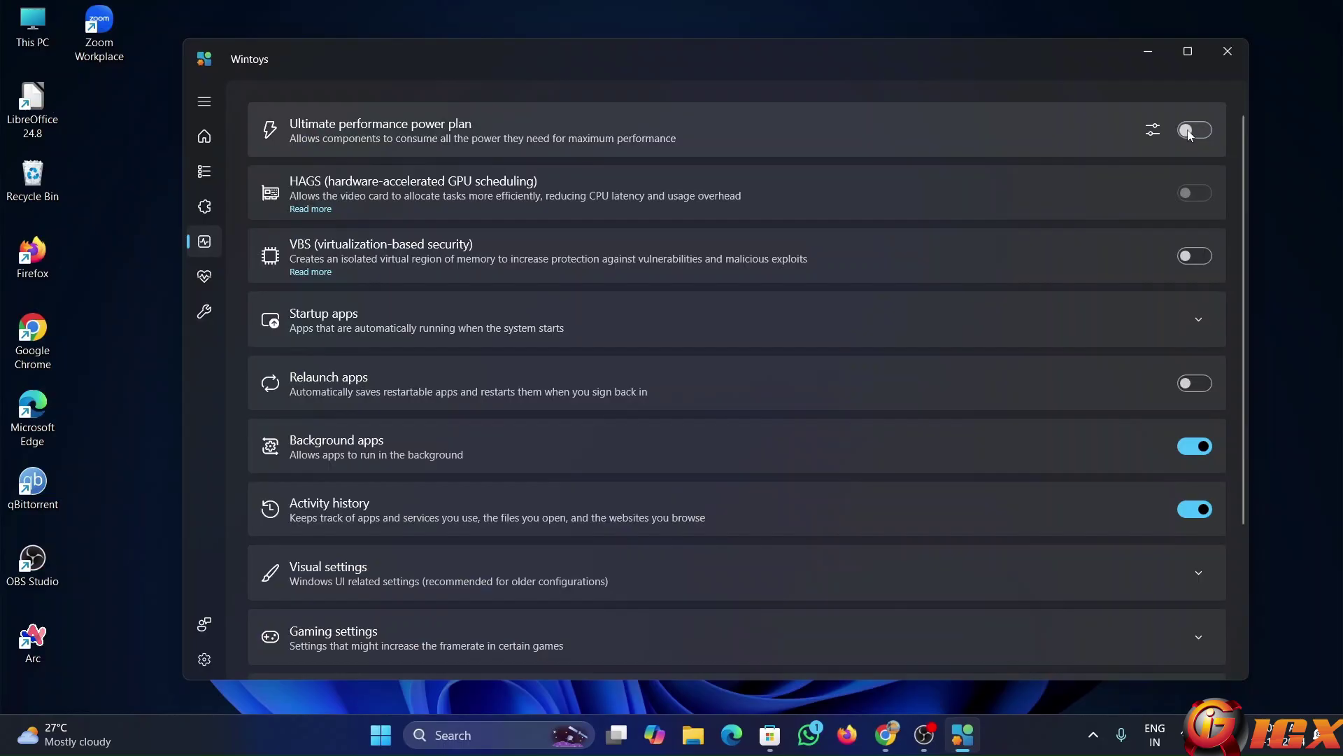
left_click(1188, 130)
left_click(1197, 259)
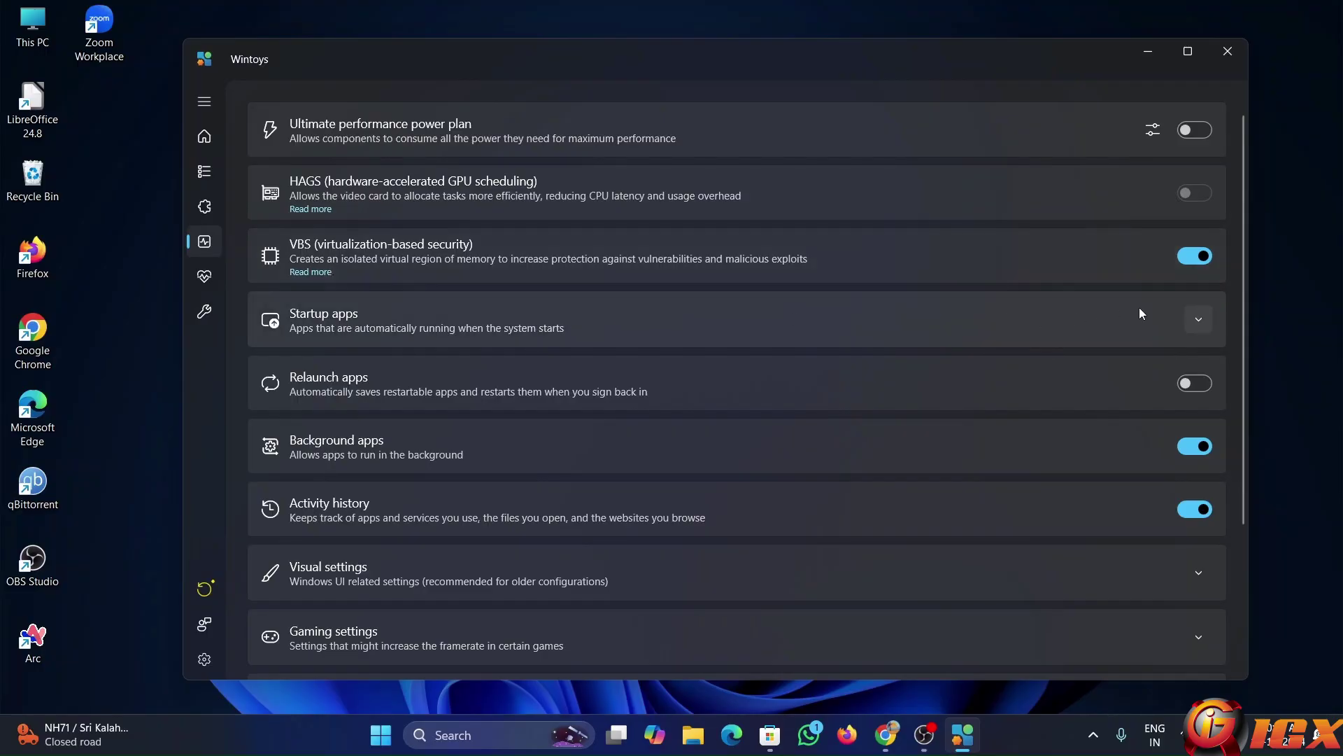
Examine the list of startup apps, including which ones are enabled to run when the system starts
left_click(1195, 324)
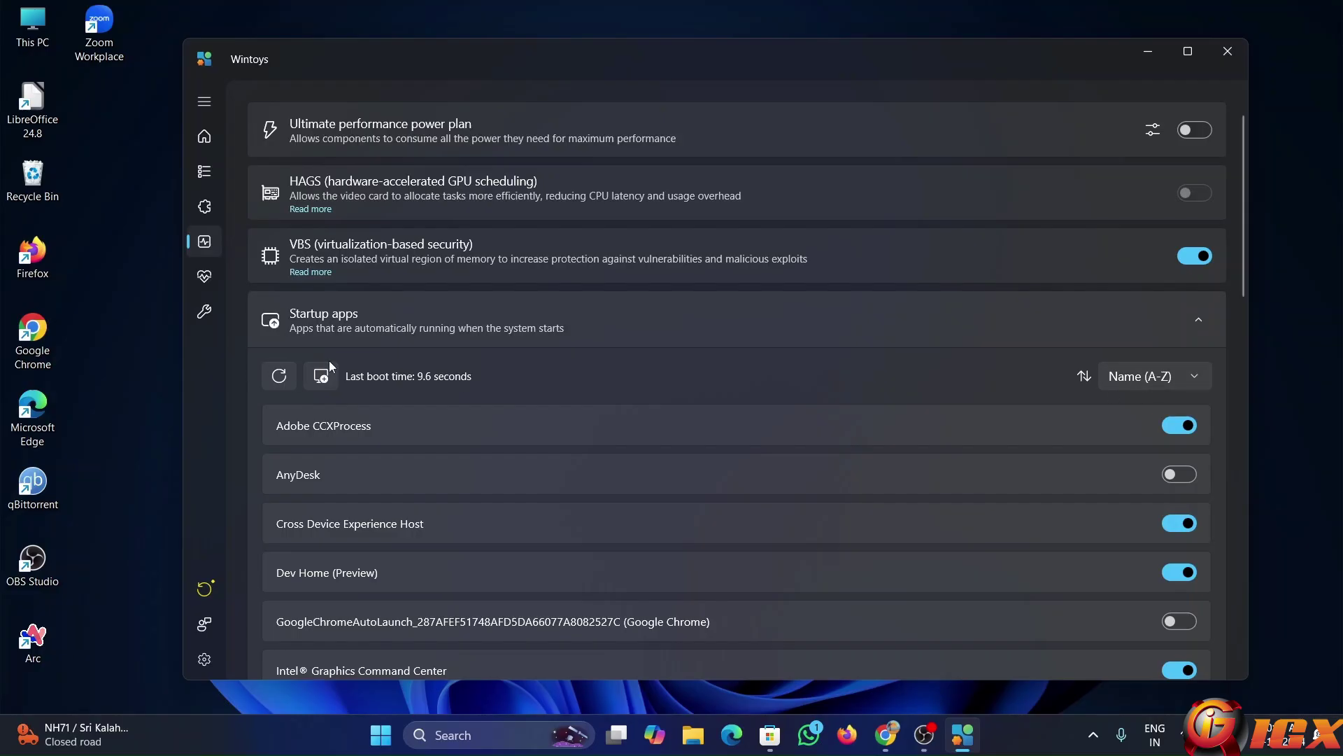
scroll(800, 420, "down", 4)
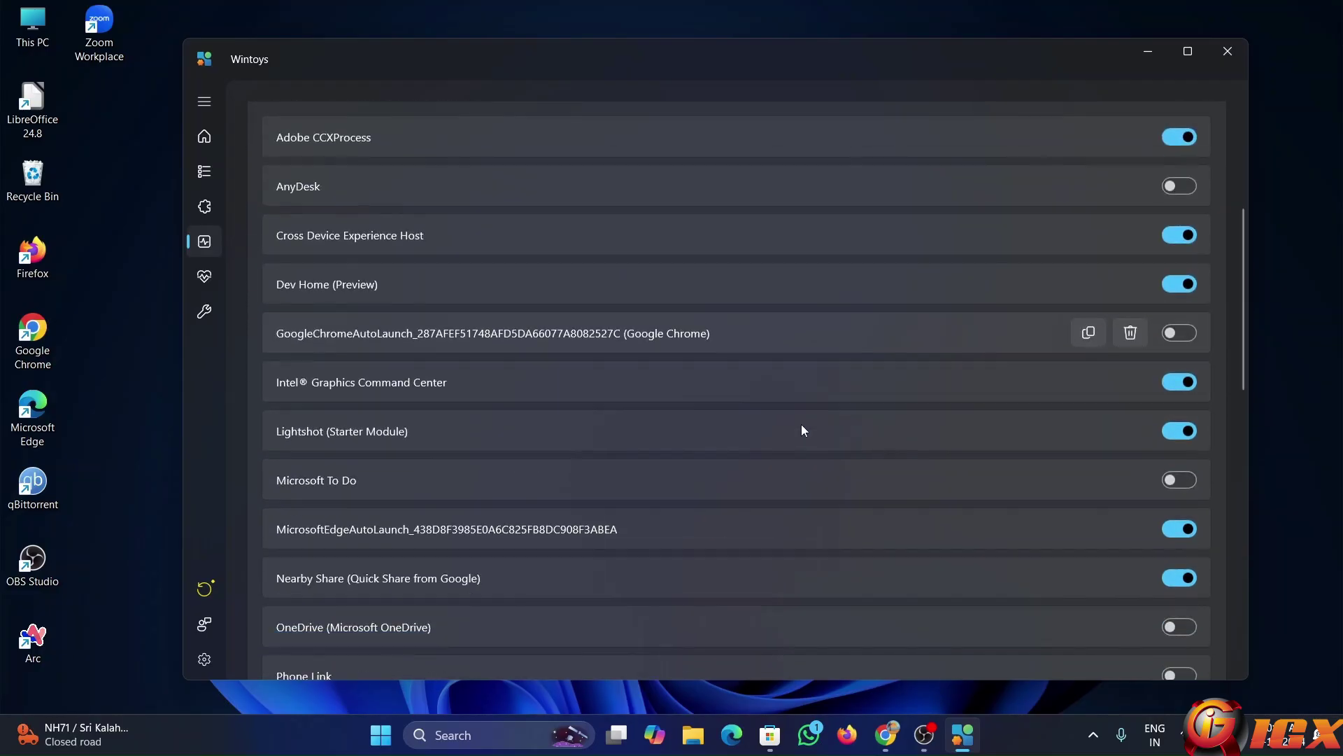
scroll(680, 317, "down", 6)
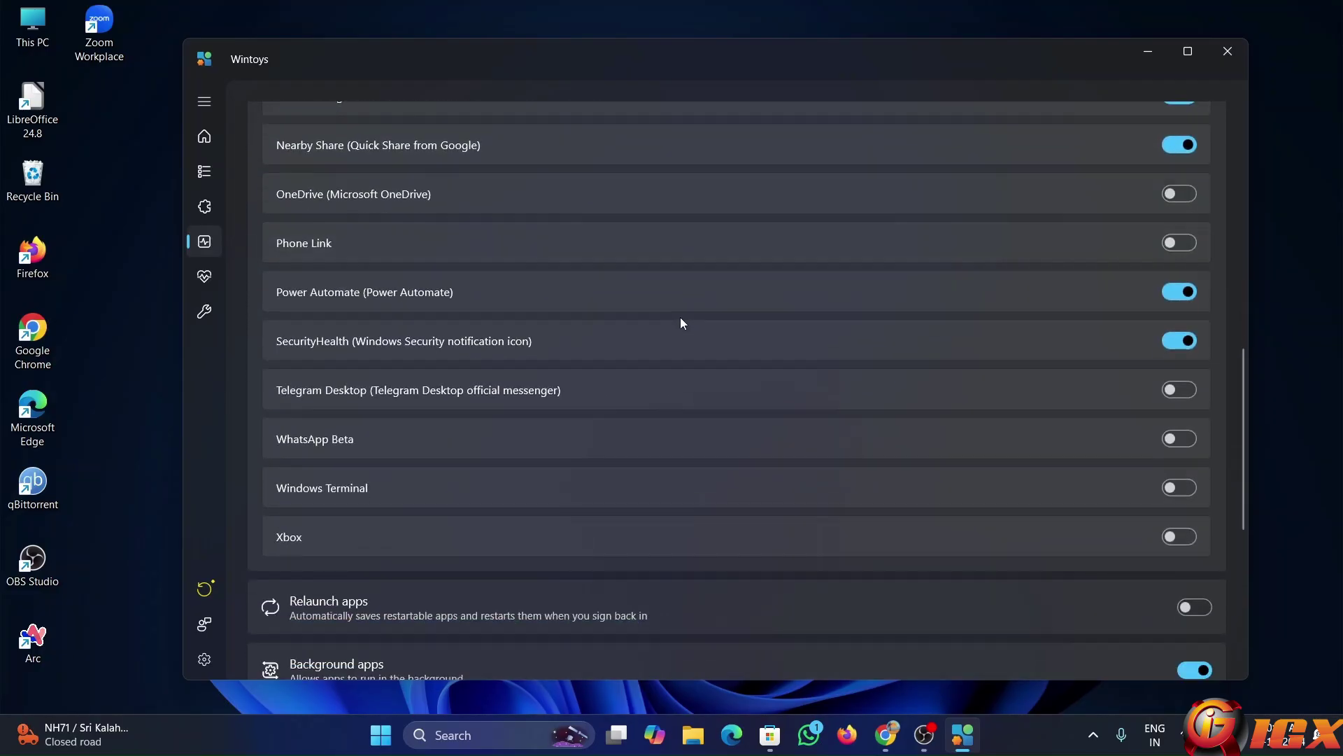
scroll(741, 464, "up", 2)
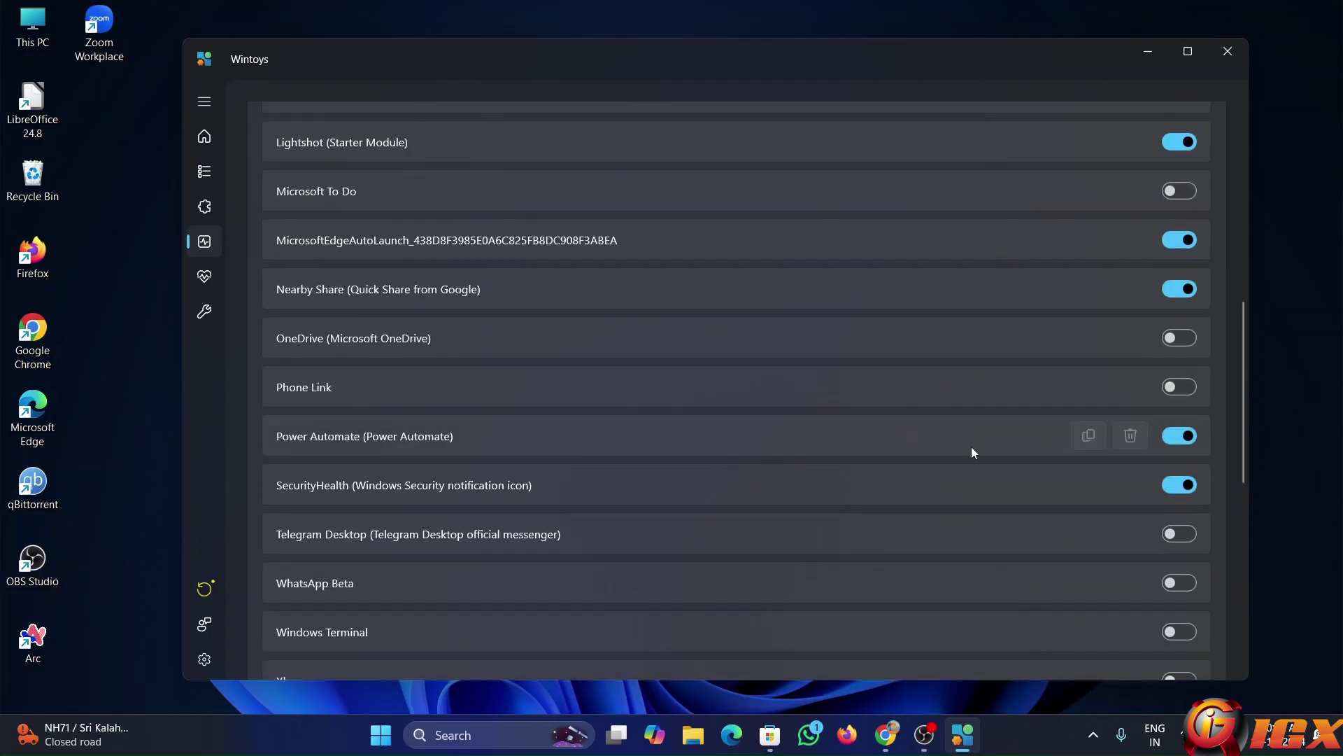
Turn off Background apps so that apps are not allowed to run in the background
scroll(971, 446, "up", 2)
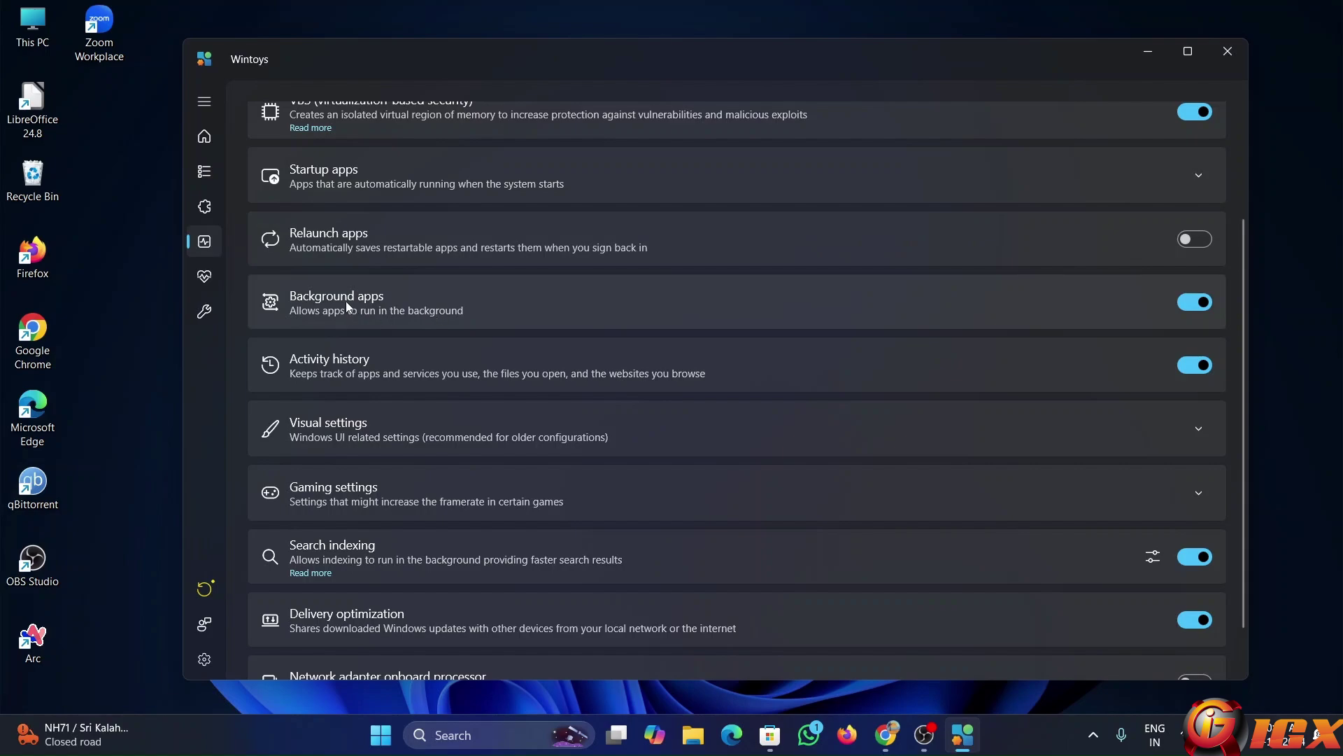
left_click(1194, 302)
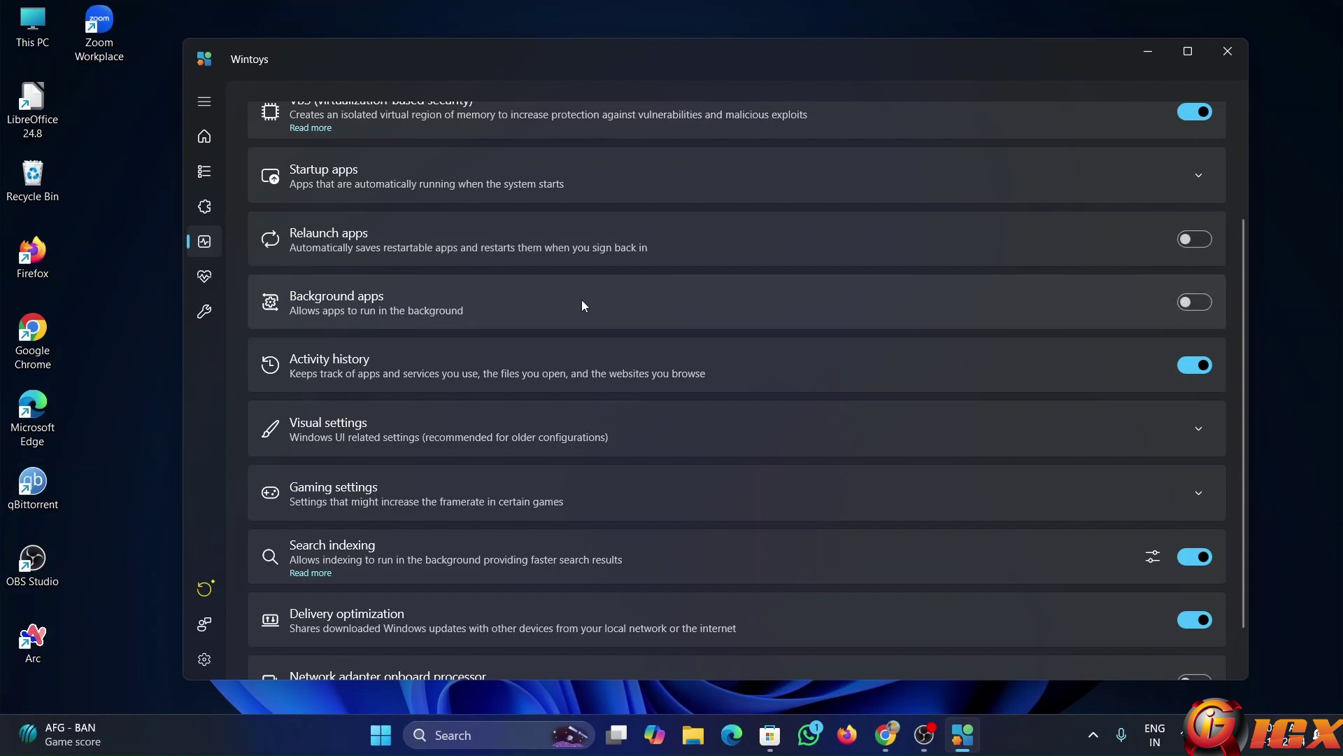
Switch Transparency off and back on in the visual settings, and collapse that group
scroll(552, 383, "down", 1)
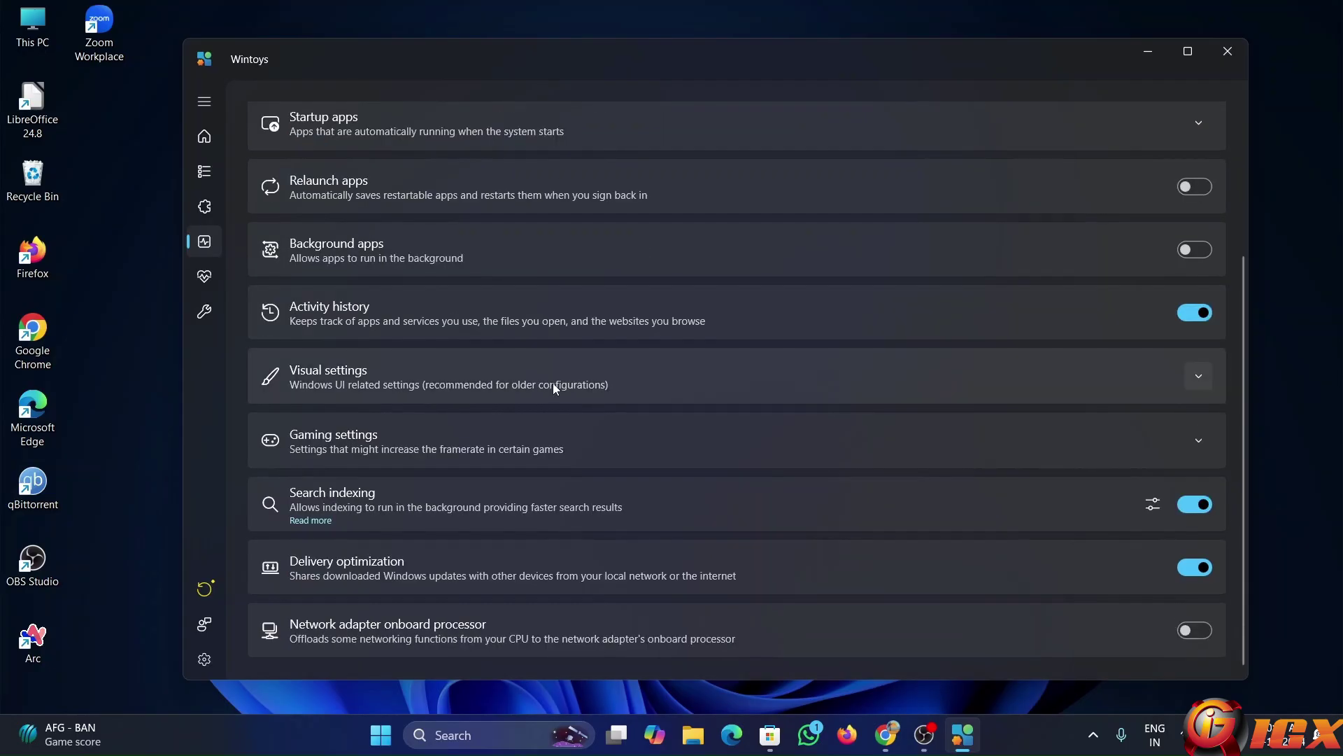
left_click(552, 383)
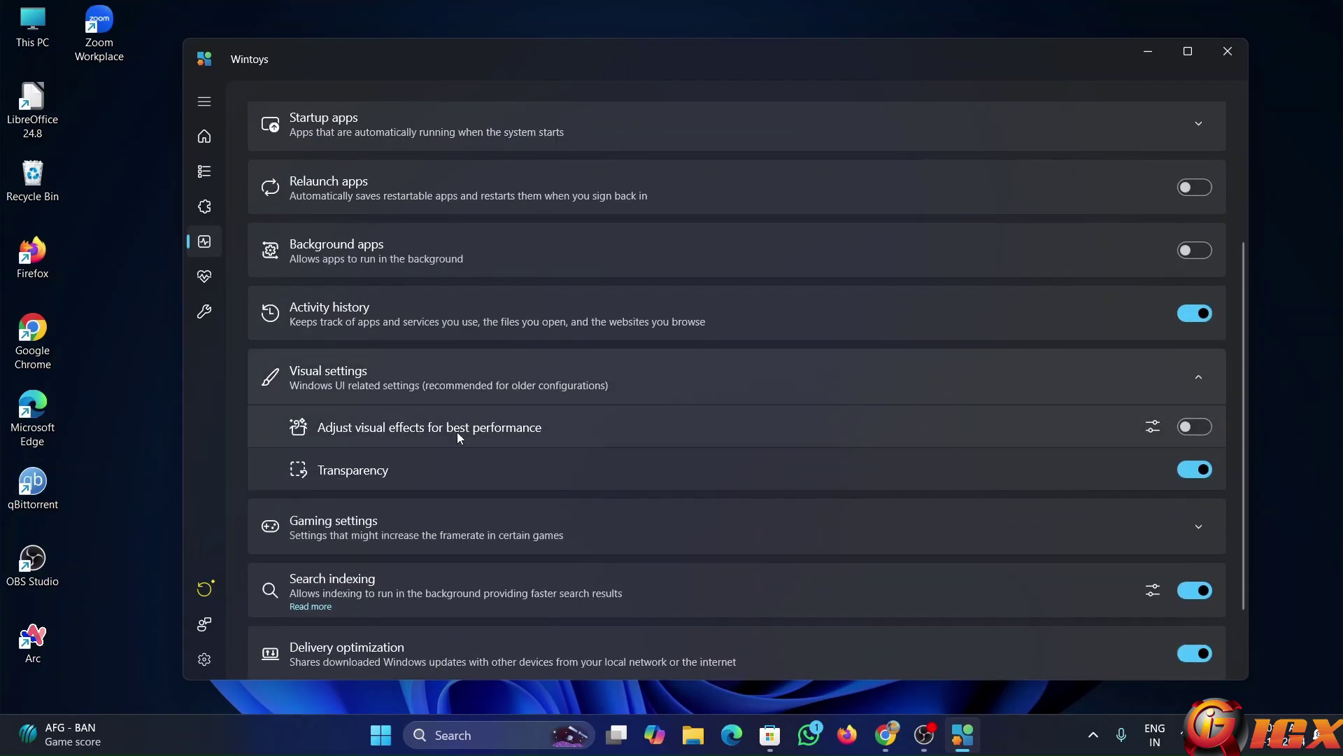
left_click(1196, 474)
left_click(1195, 474)
scroll(794, 441, "down", 2)
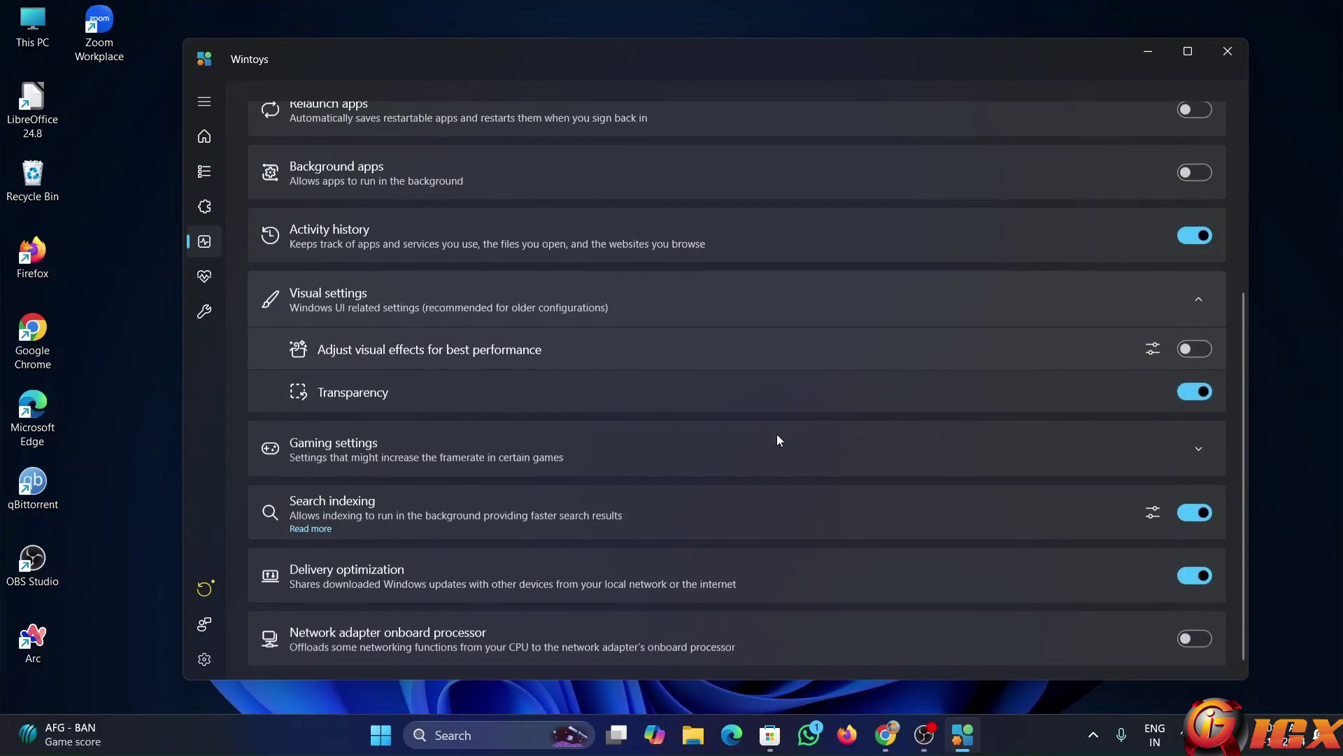
left_click(643, 286)
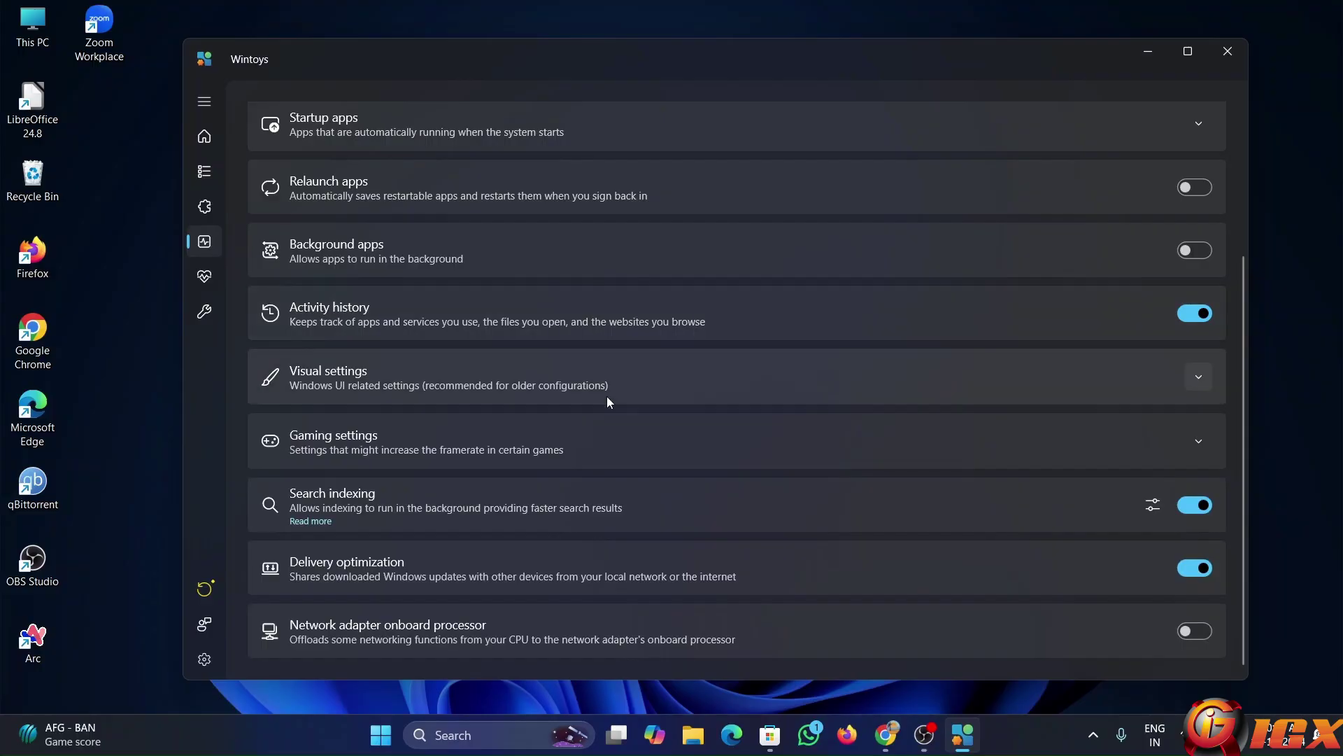
Turn on Background recording in the gaming settings, and collapse that group
left_click(530, 436)
scroll(761, 393, "down", 2)
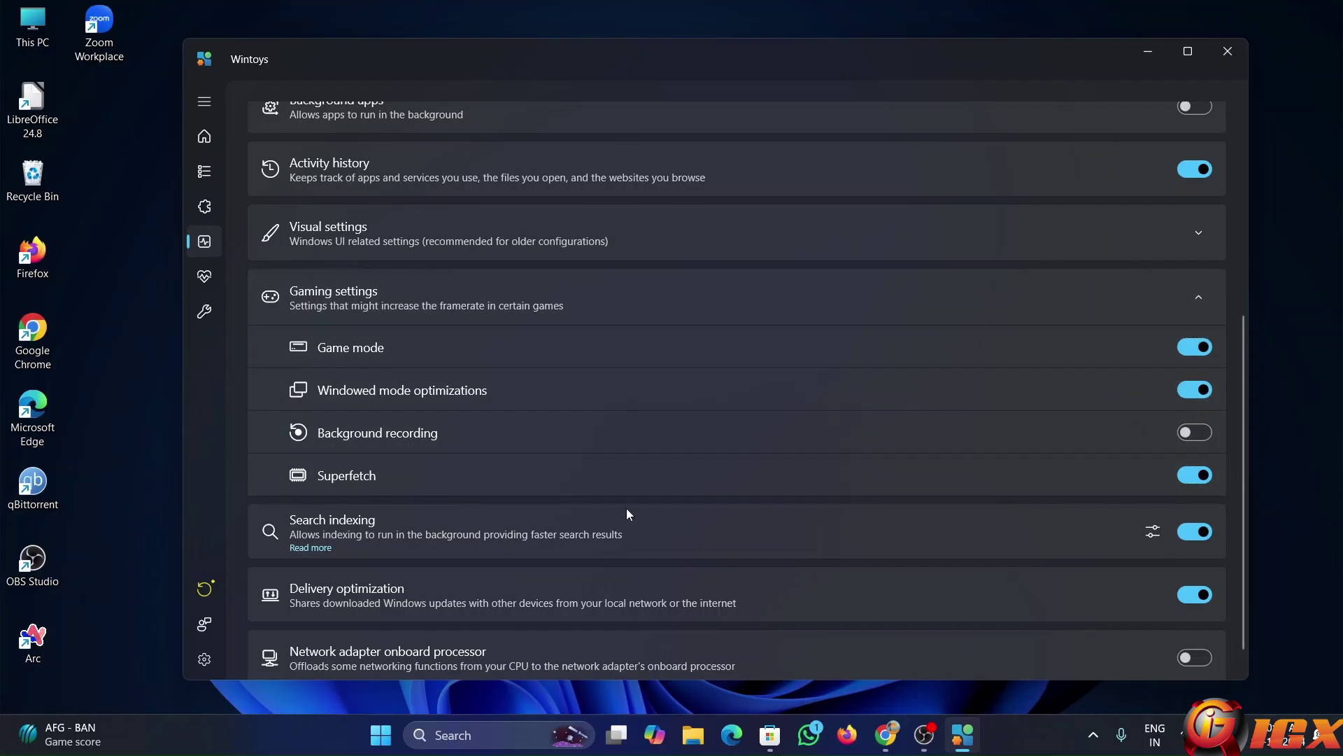
left_click(1191, 434)
left_click(776, 290)
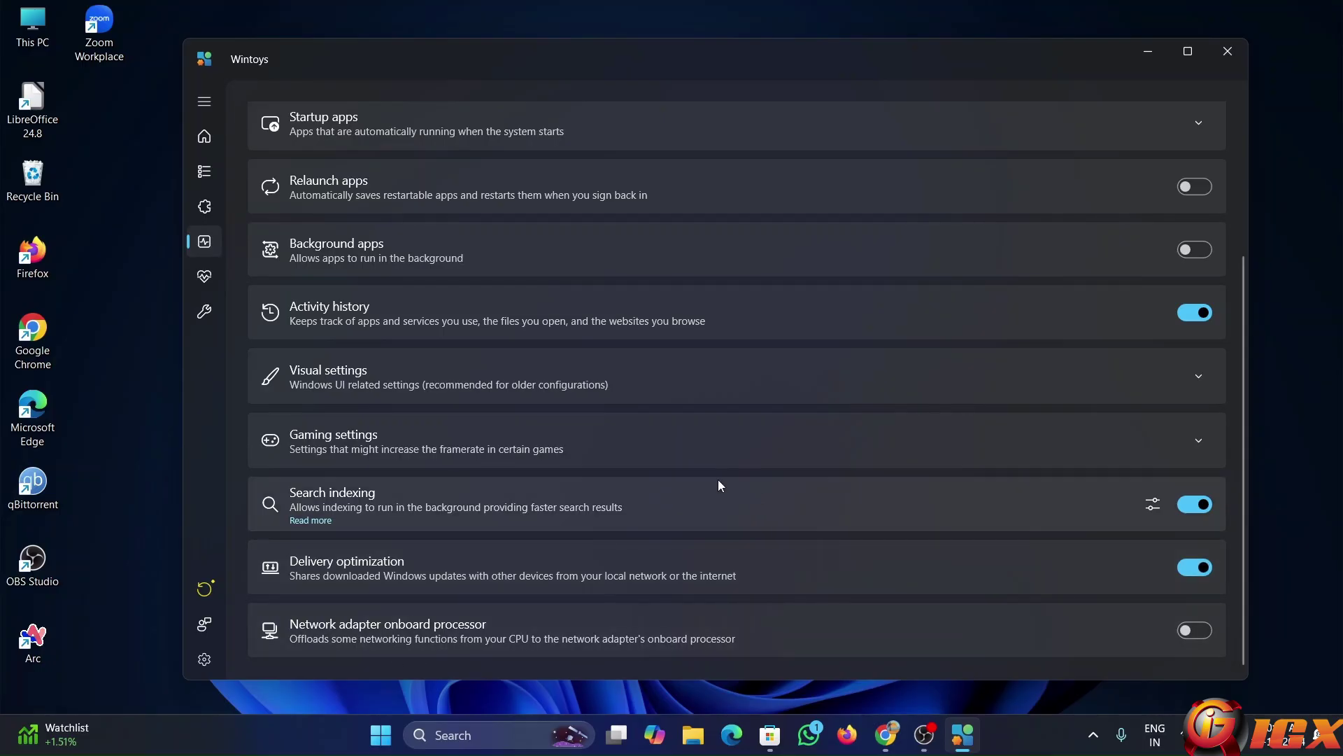
Look over the remaining performance settings and the maintenance options on the health page
scroll(761, 543, "up", 5)
scroll(769, 567, "down", 5)
left_click(200, 278)
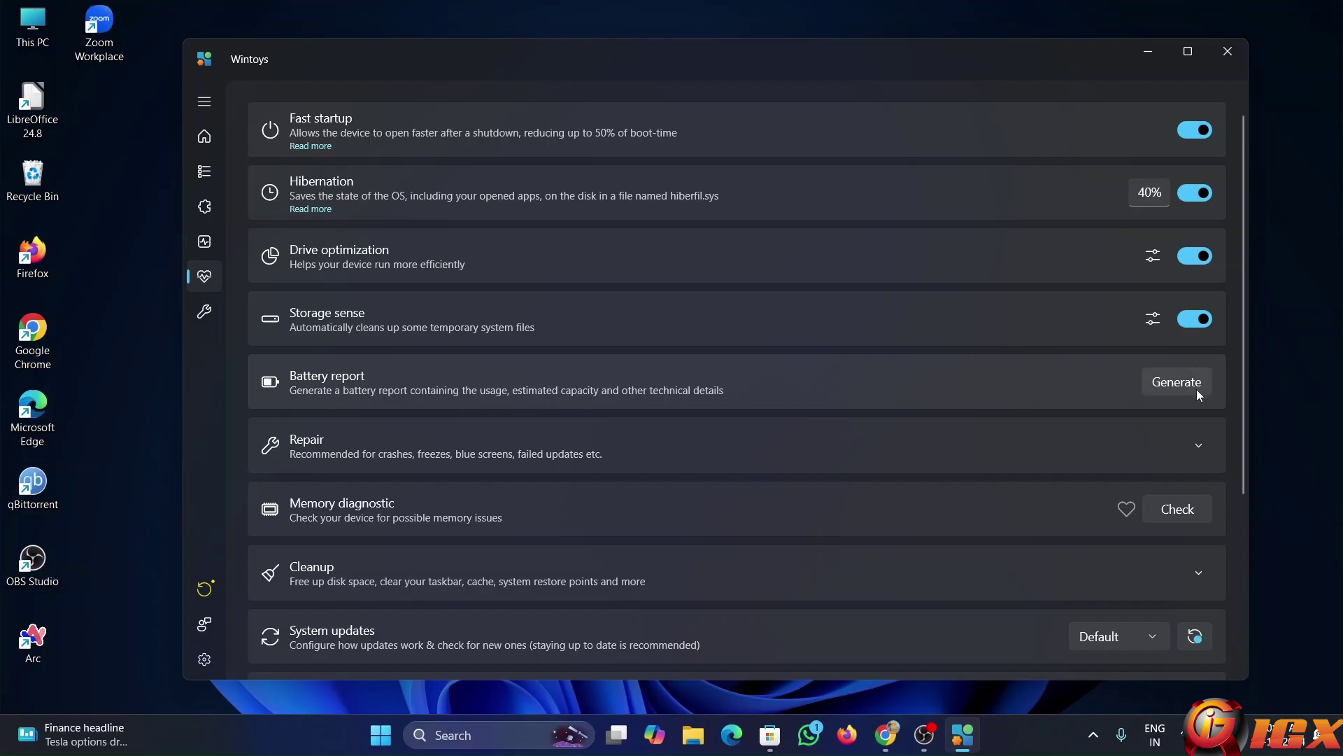
scroll(502, 346, "down", 4)
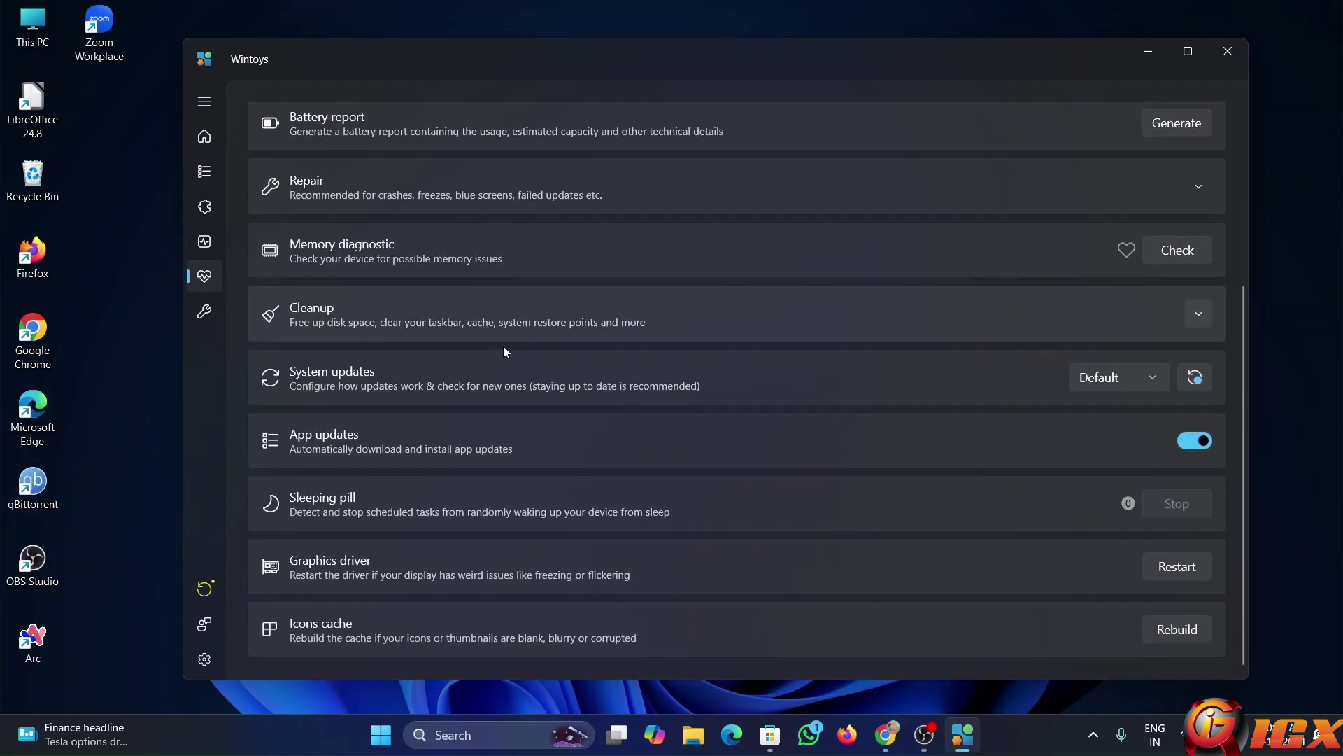
Select the DISM, SFC and CHKDSK repair tools and start a scan with them
left_click(1199, 186)
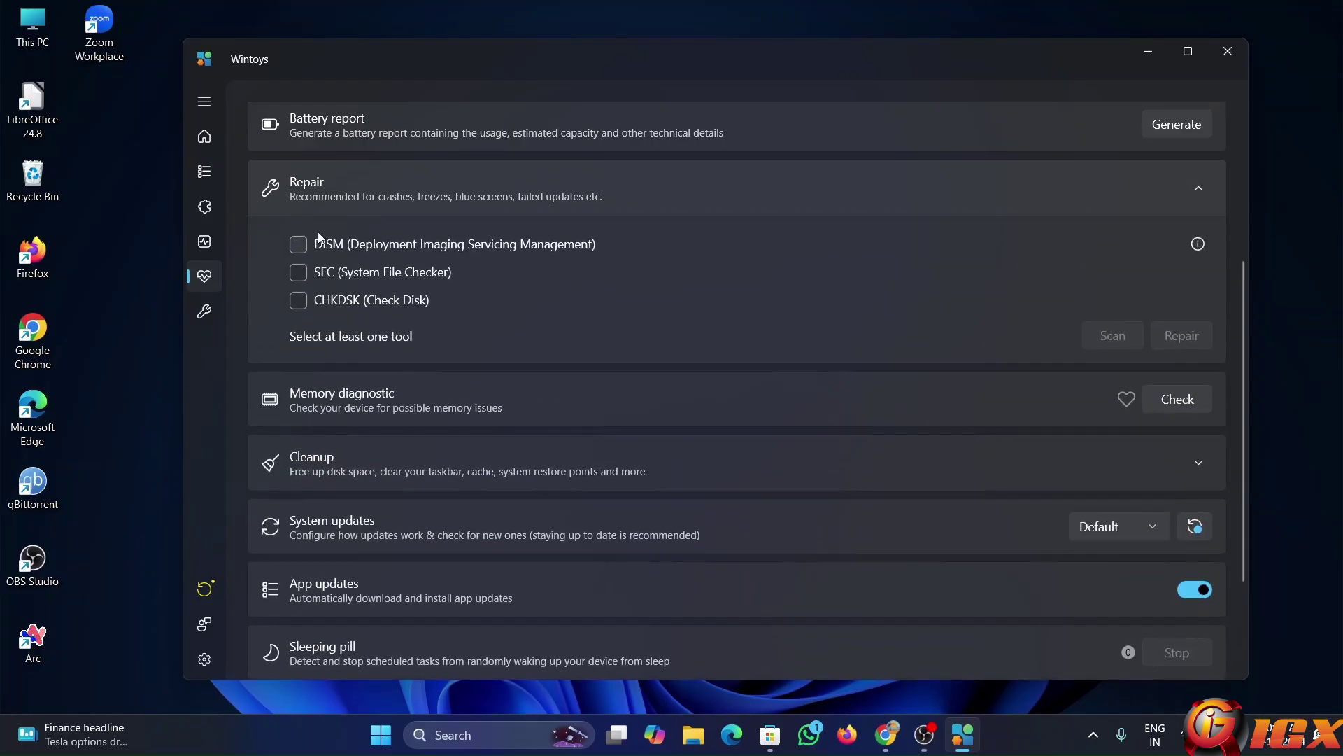
left_click(298, 243)
left_click(298, 272)
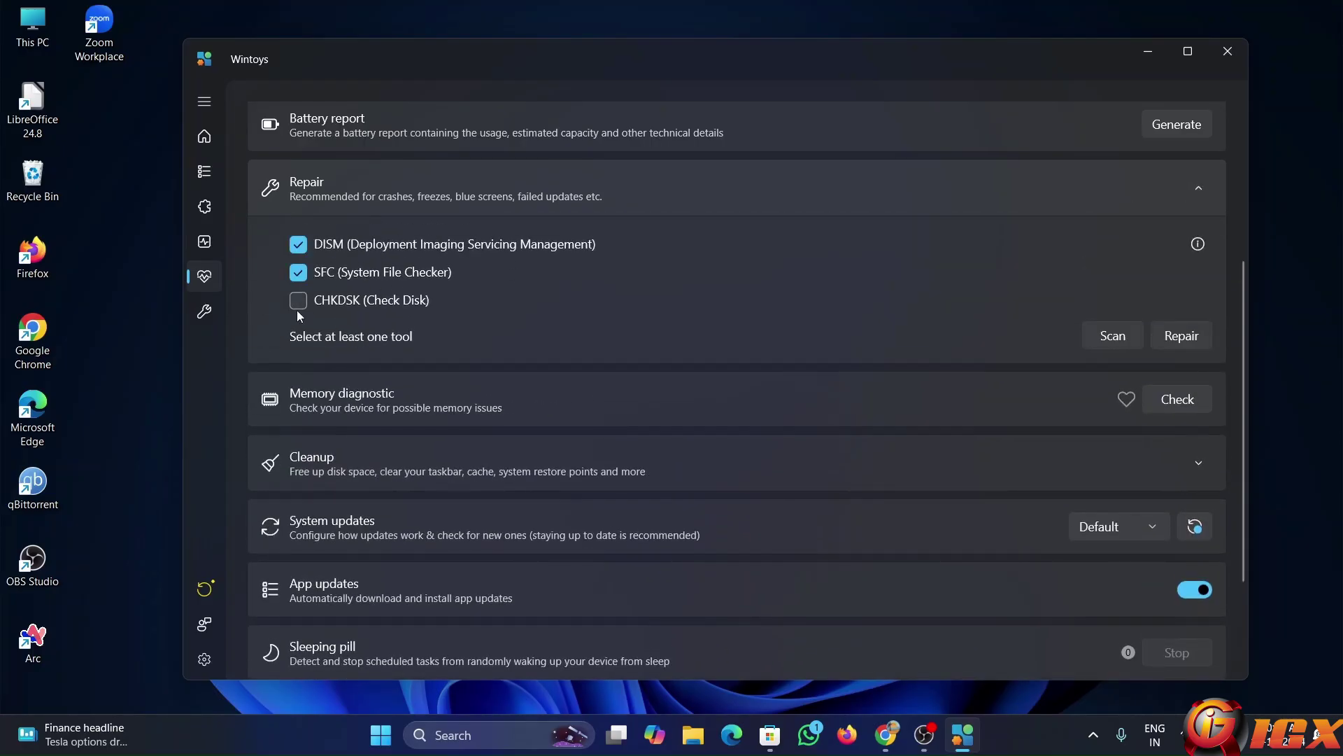
left_click(298, 243)
left_click(298, 271)
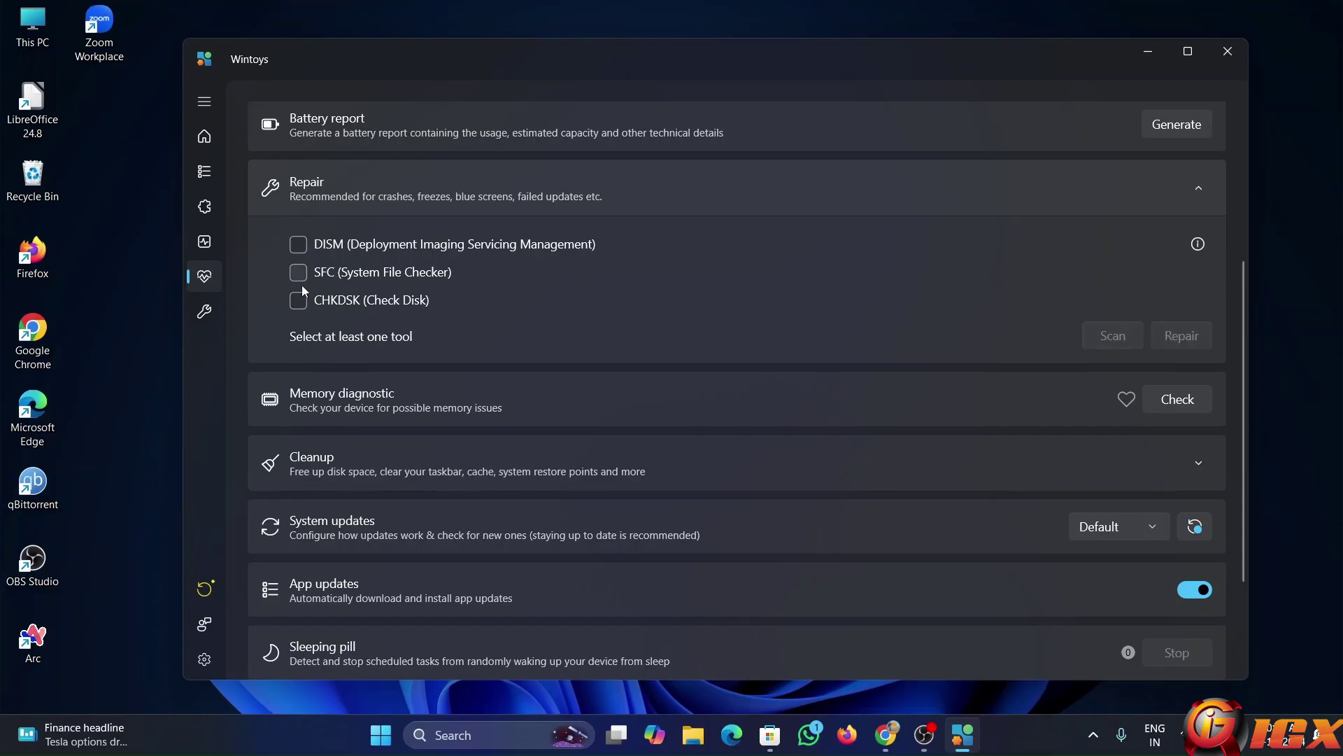
left_click(298, 272)
left_click(298, 243)
left_click(298, 300)
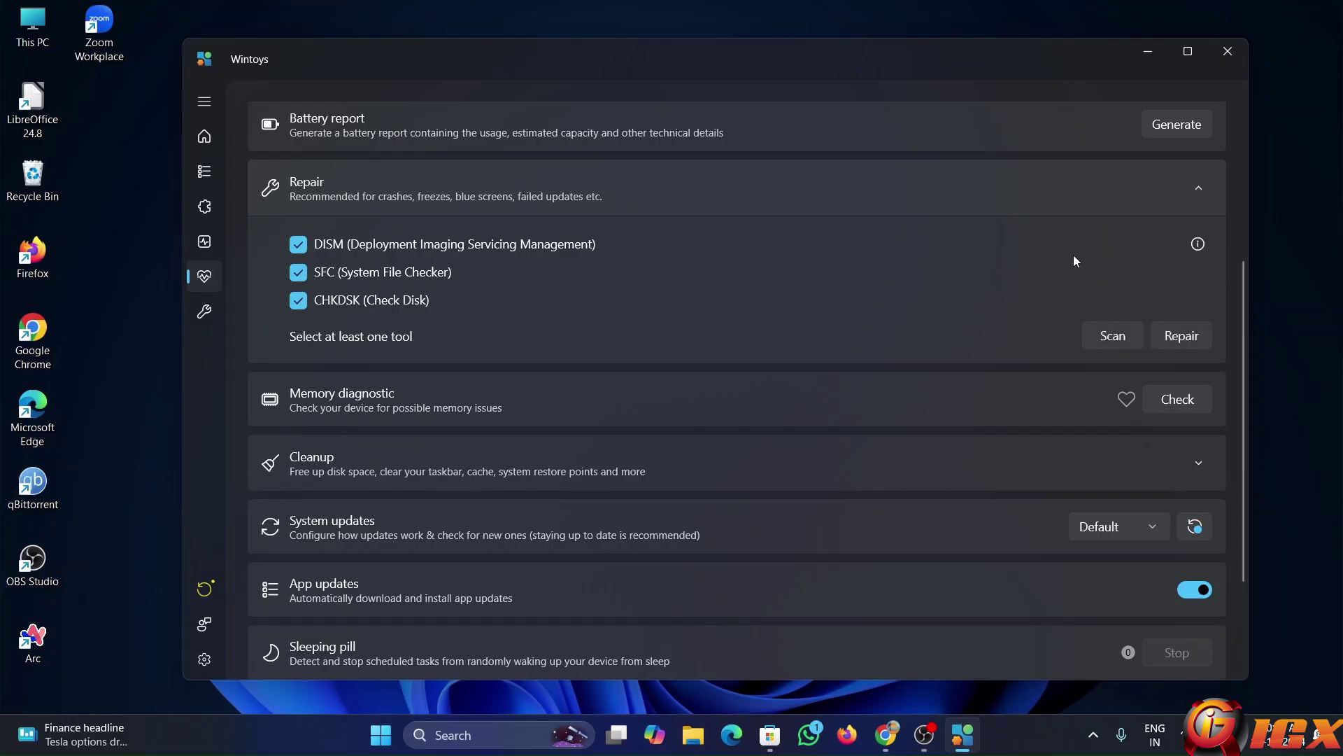
left_click(1103, 332)
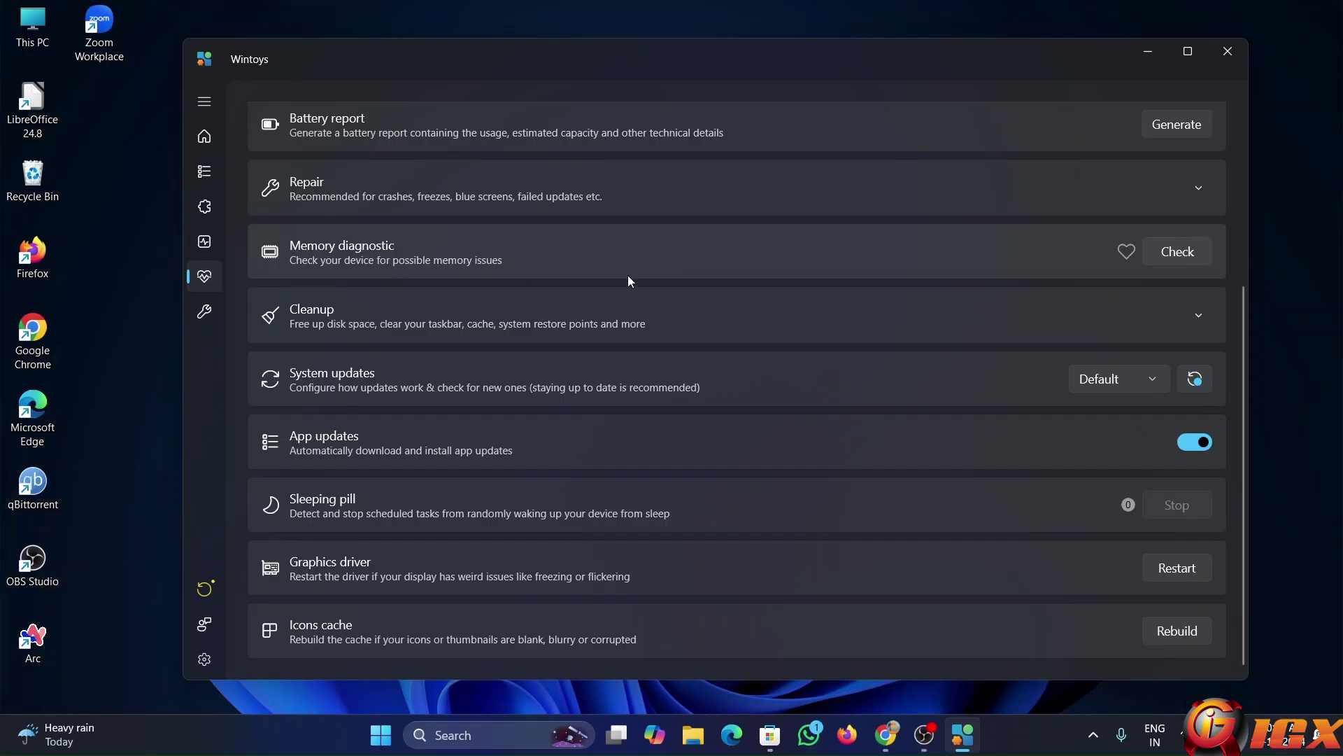
Open the junk cleanup on the health page and select the System and Browsers cache categories
left_click(396, 312)
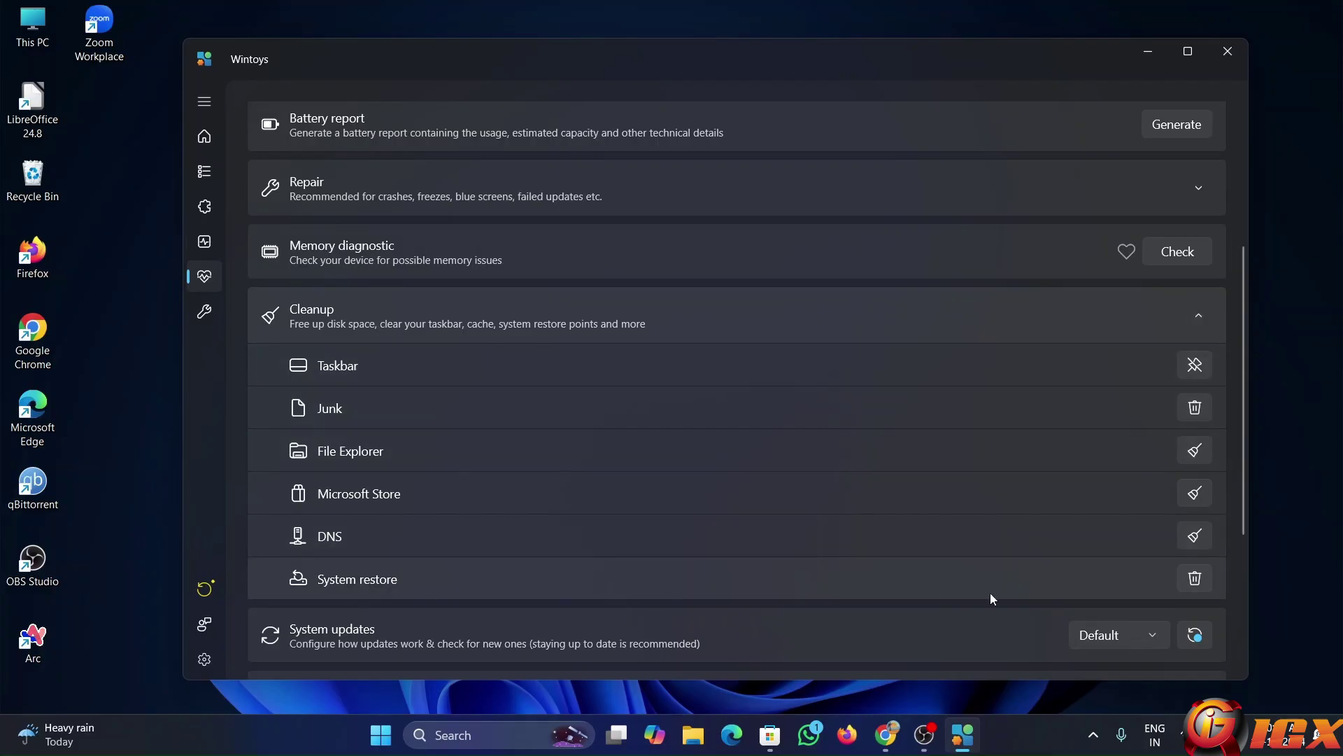
left_click(1194, 407)
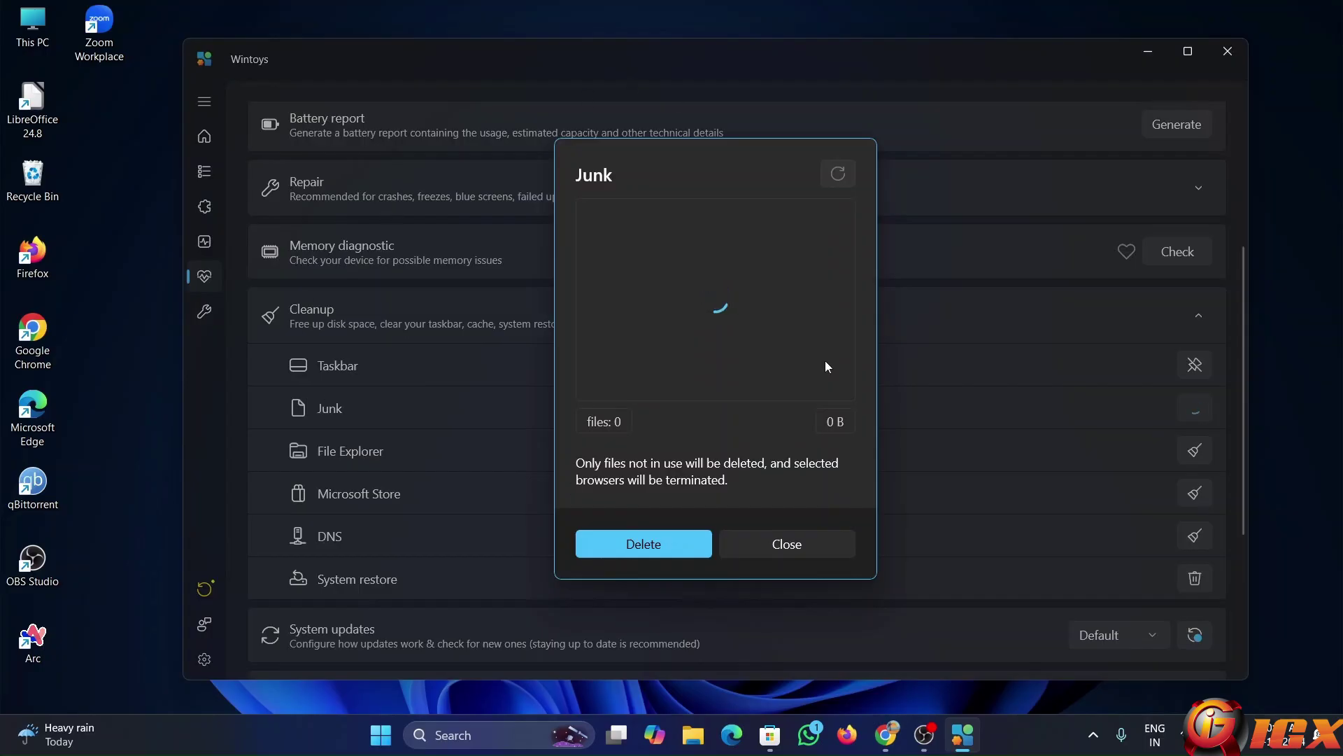
scroll(695, 381, "down", 2)
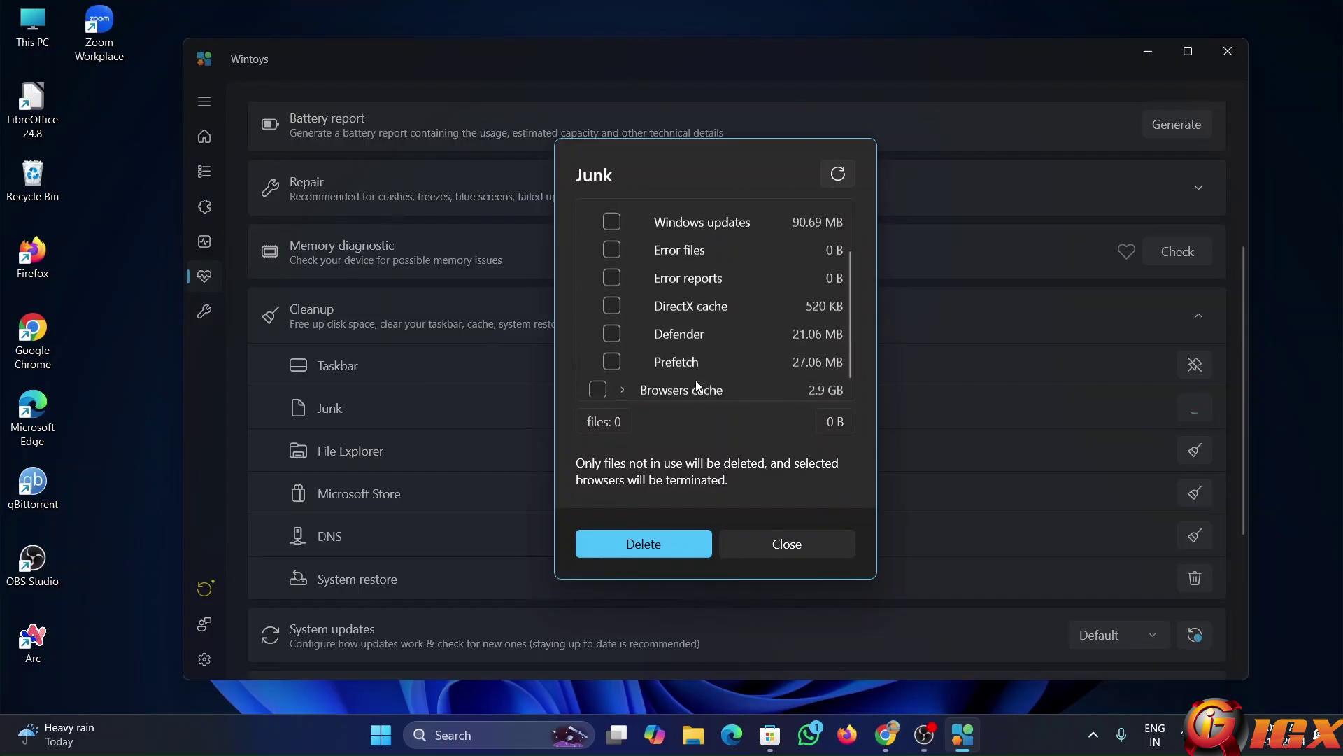
scroll(695, 380, "up", 2)
left_click(594, 218)
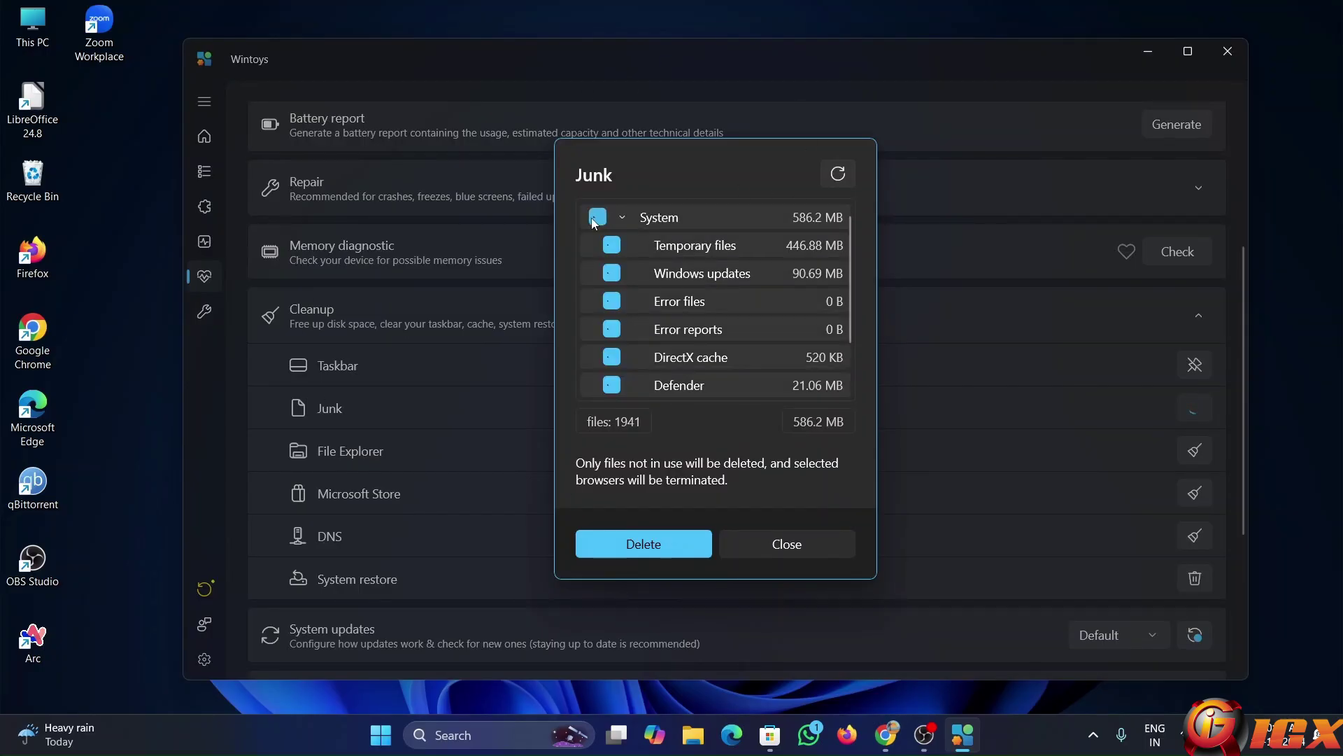
scroll(773, 291, "down", 2)
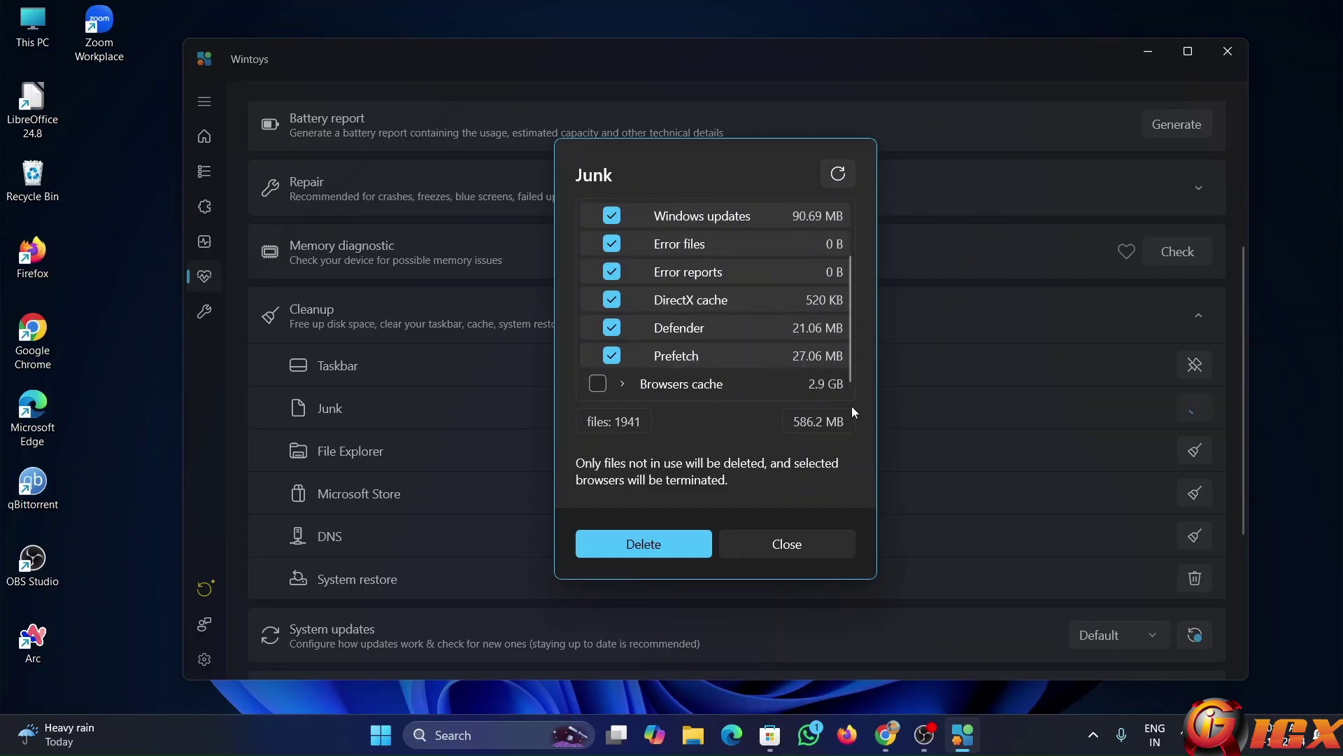
left_click(598, 386)
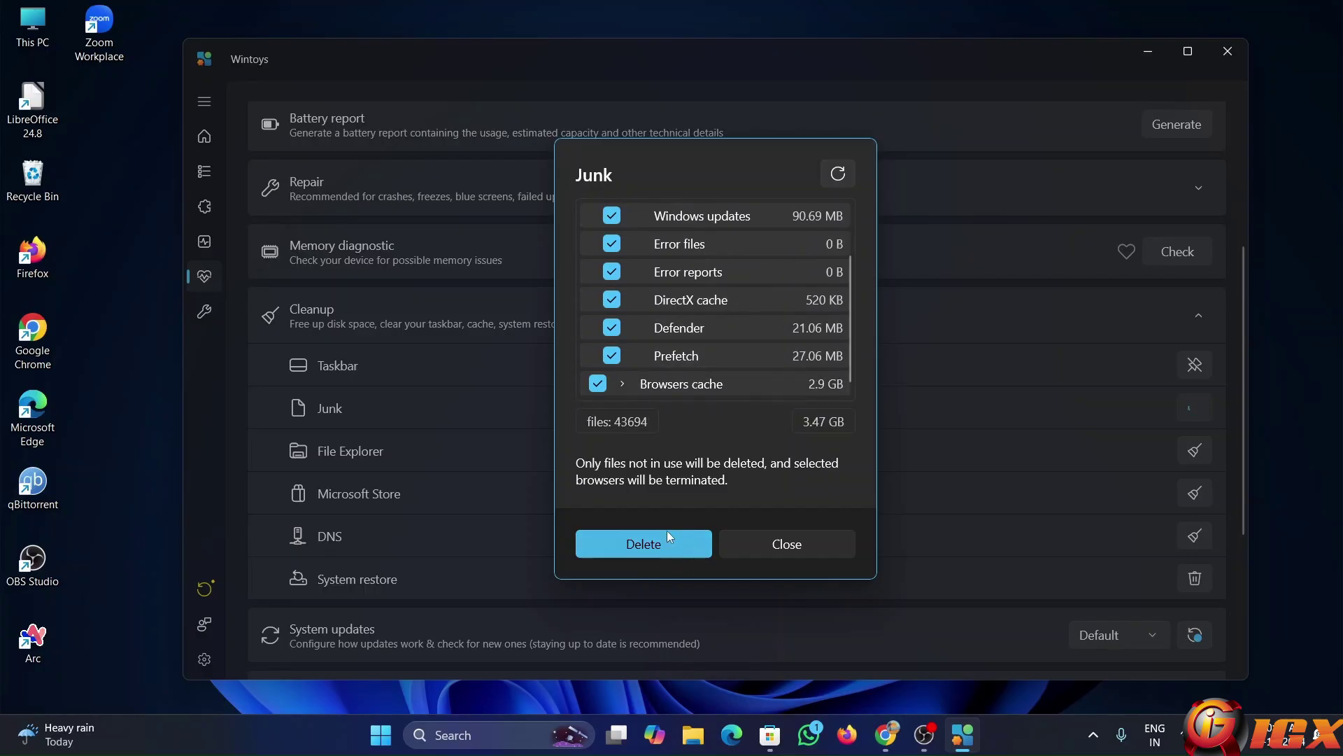
Review the selected junk categories, delete their files, and collapse the Cleanup group
scroll(705, 338, "up", 2)
scroll(705, 337, "down", 2)
scroll(705, 337, "up", 2)
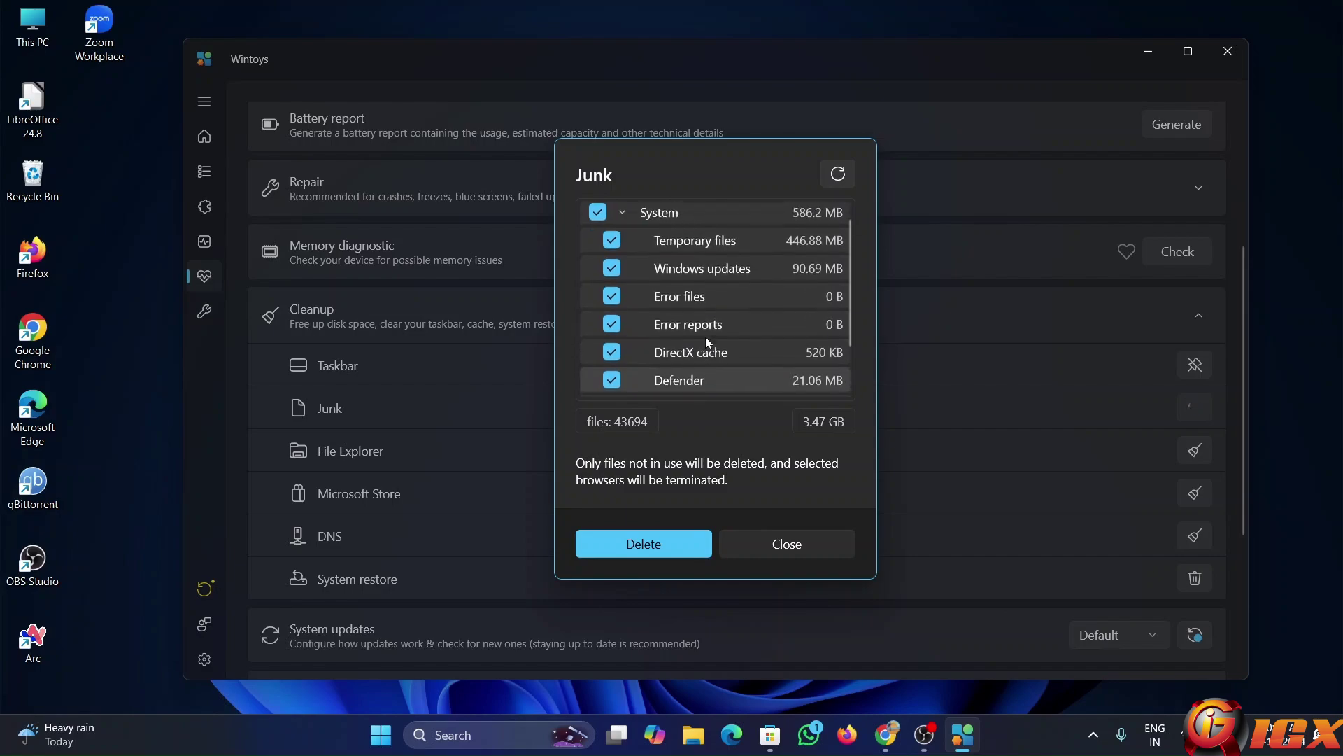
scroll(705, 337, "down", 1)
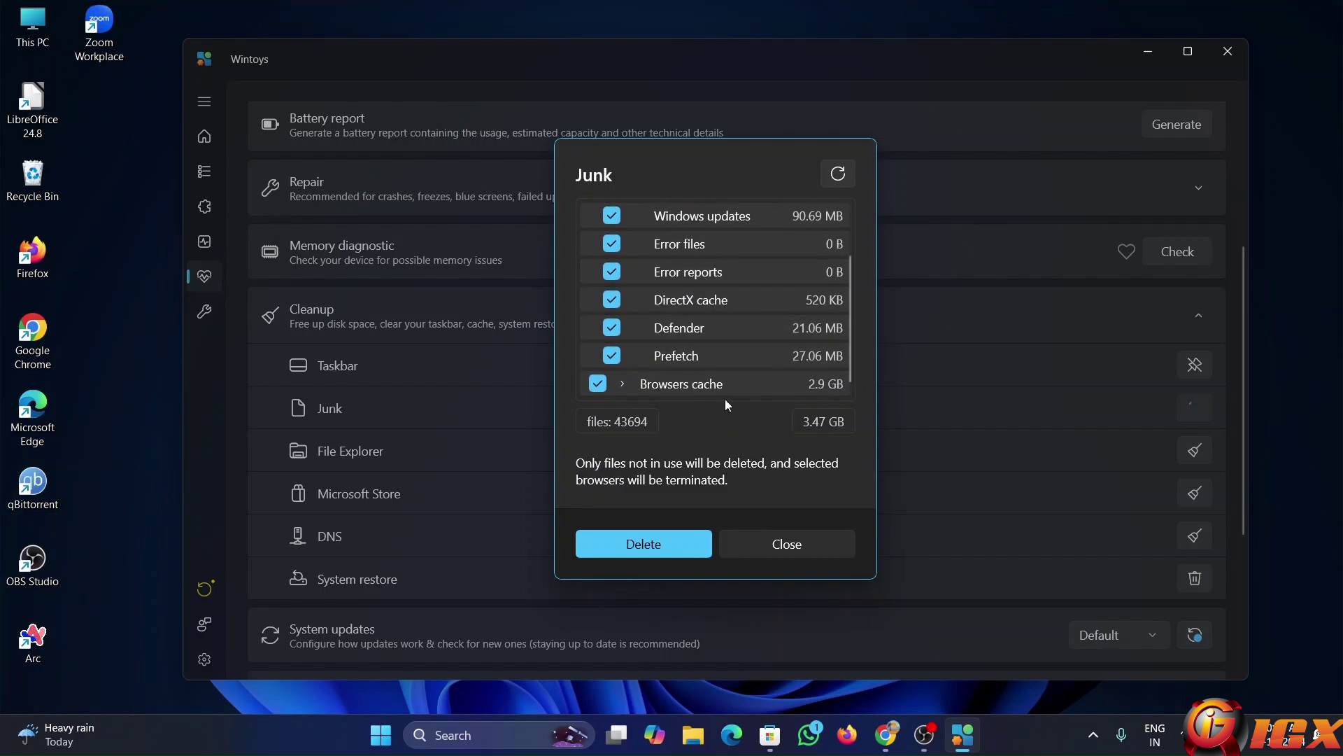
left_click(650, 550)
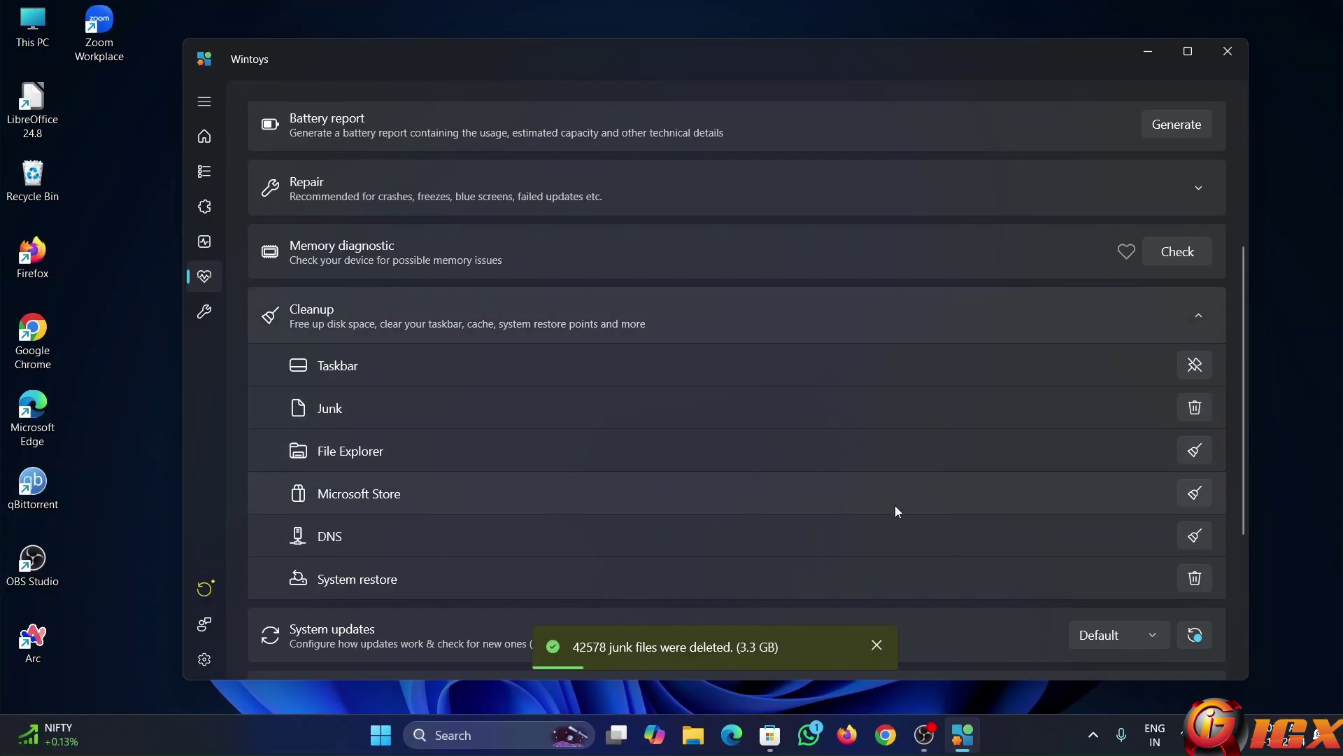
left_click(648, 316)
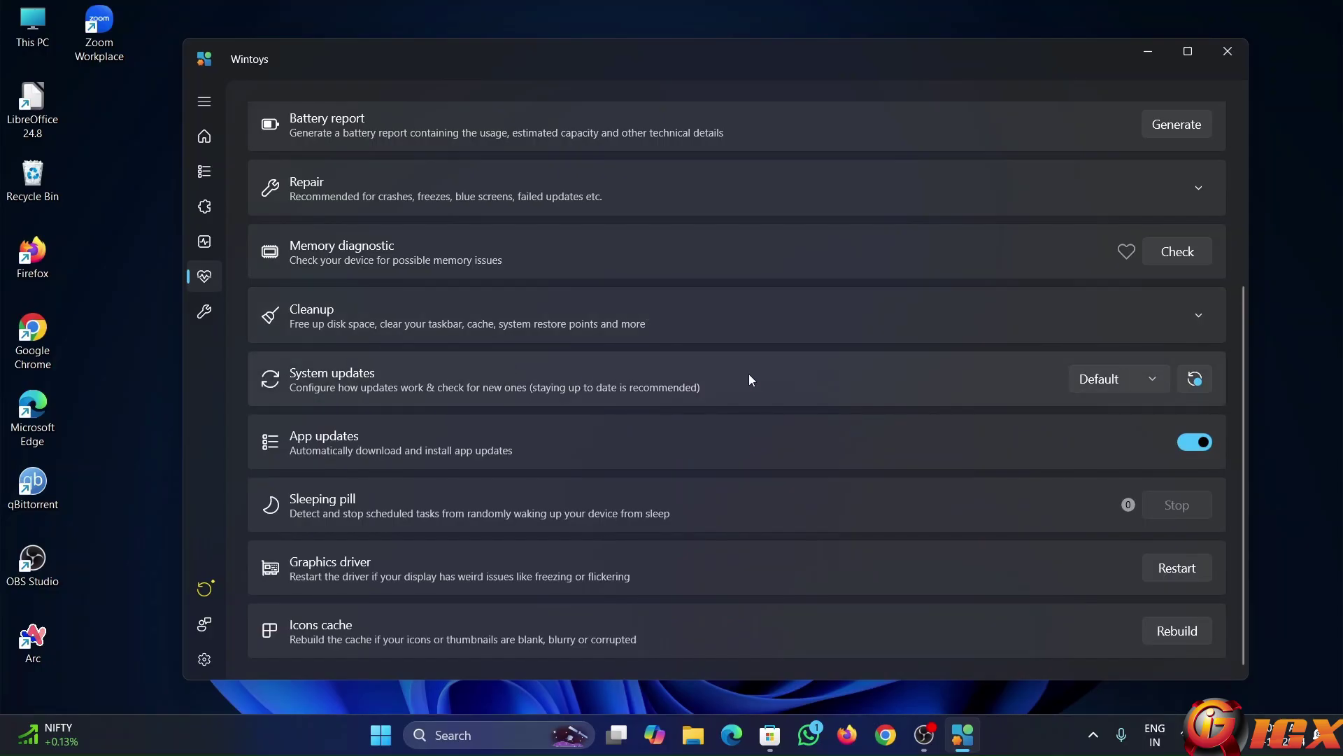
Look over the available system update modes and the remaining health options down to Icons cache
left_click(1151, 390)
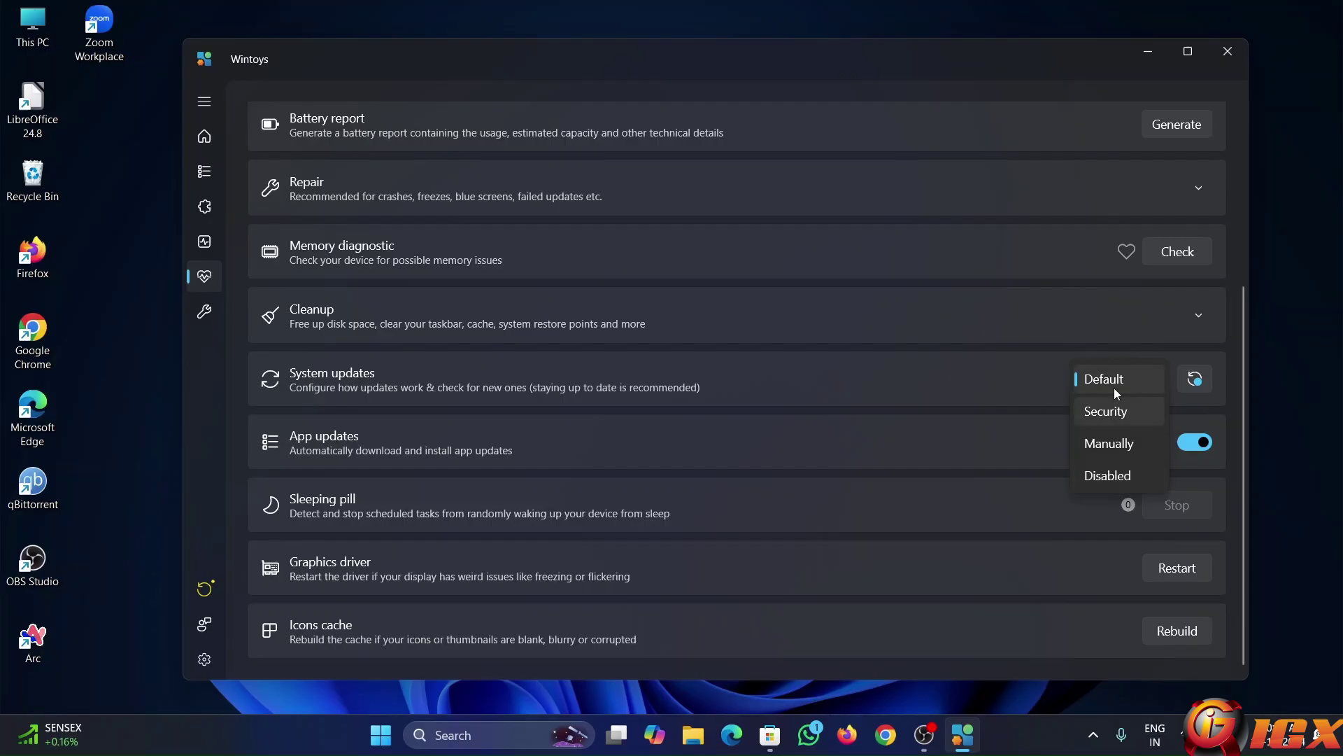
left_click(517, 448)
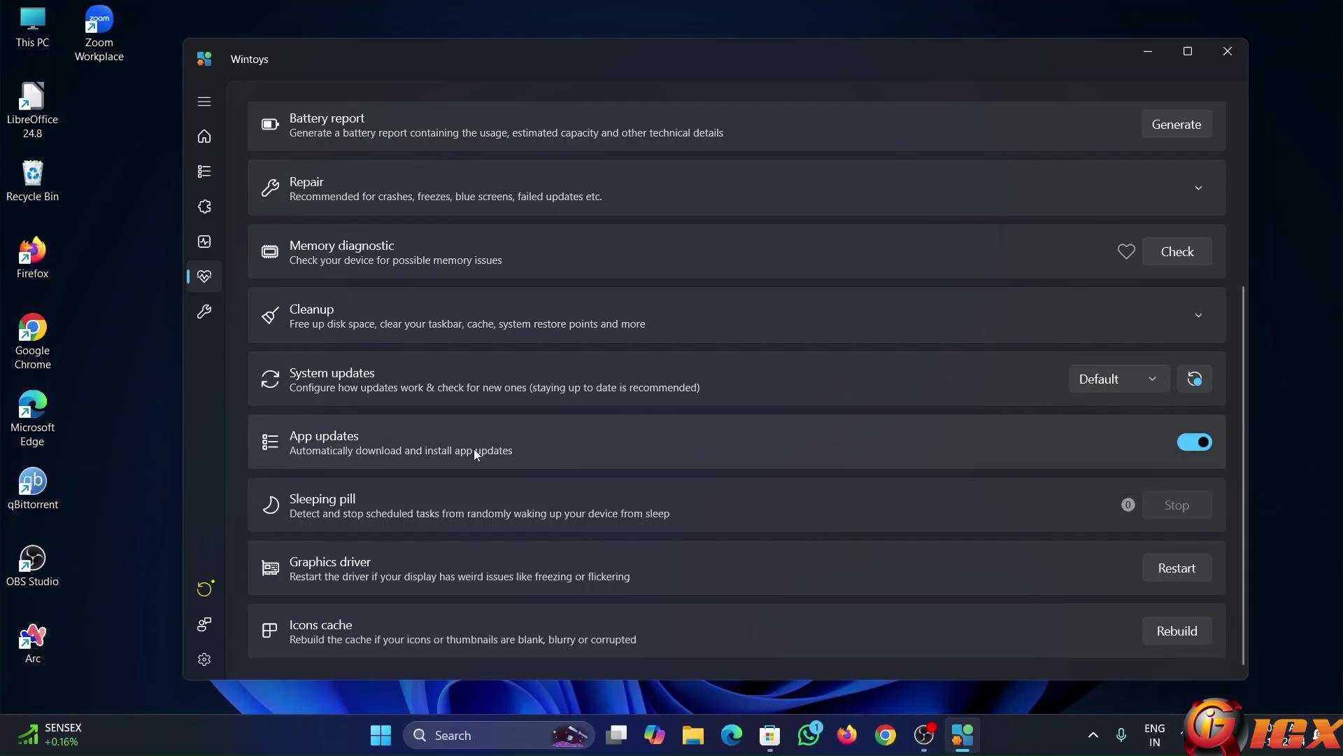
scroll(796, 422, "down", 1)
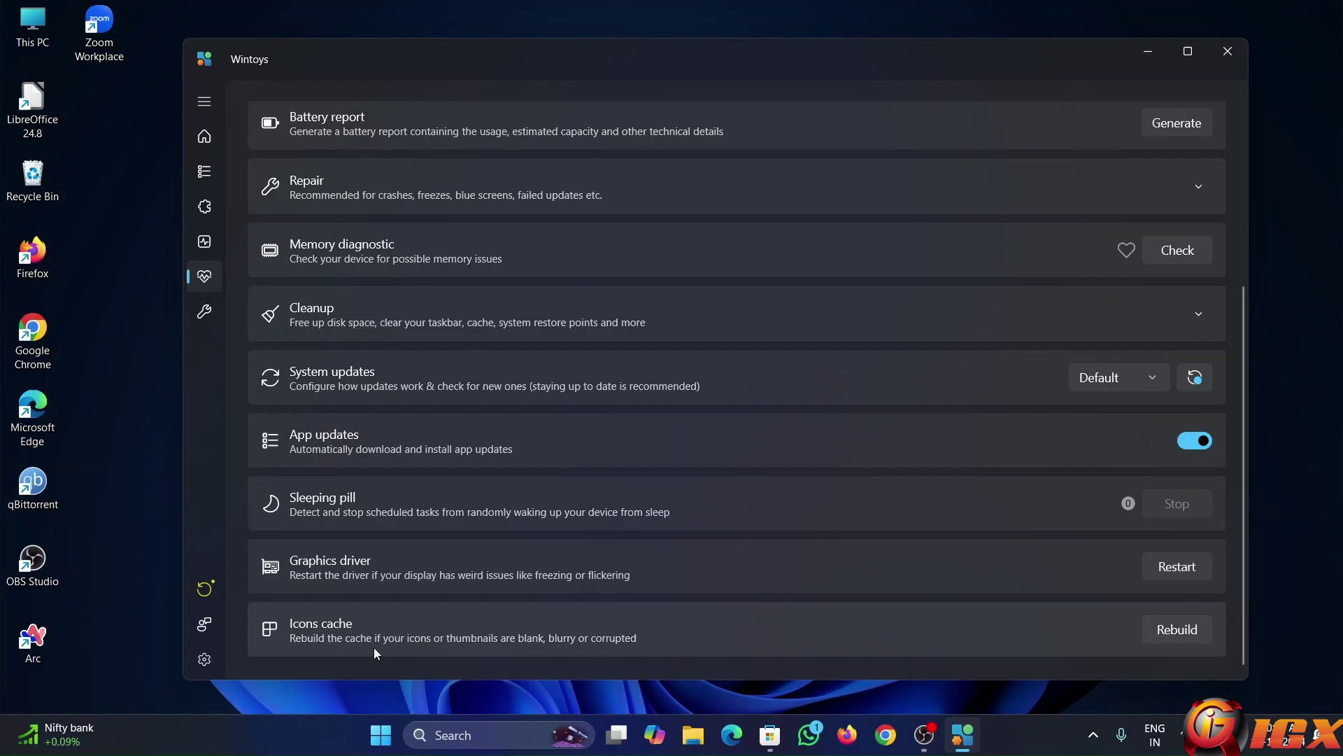
scroll(658, 615, "up", 3)
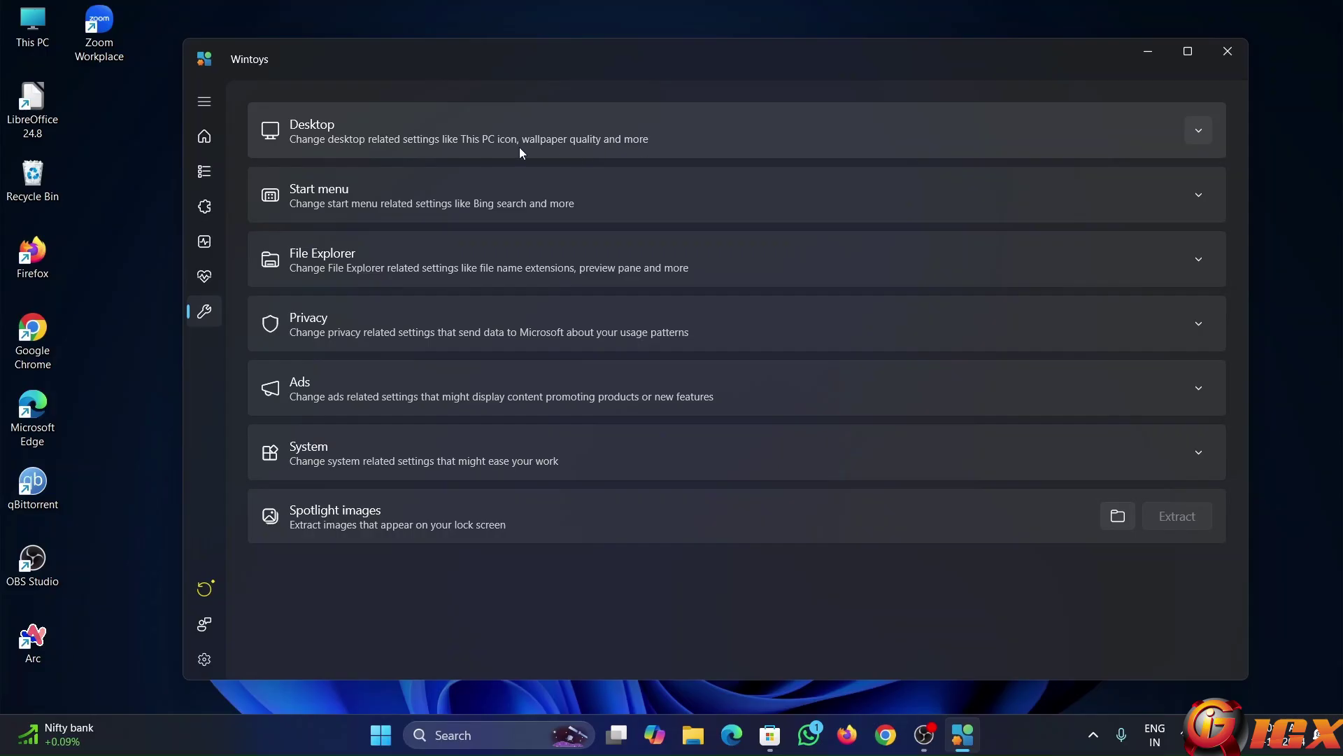
Turn on This PC in the desktop settings and refresh the Windows desktop
left_click(757, 138)
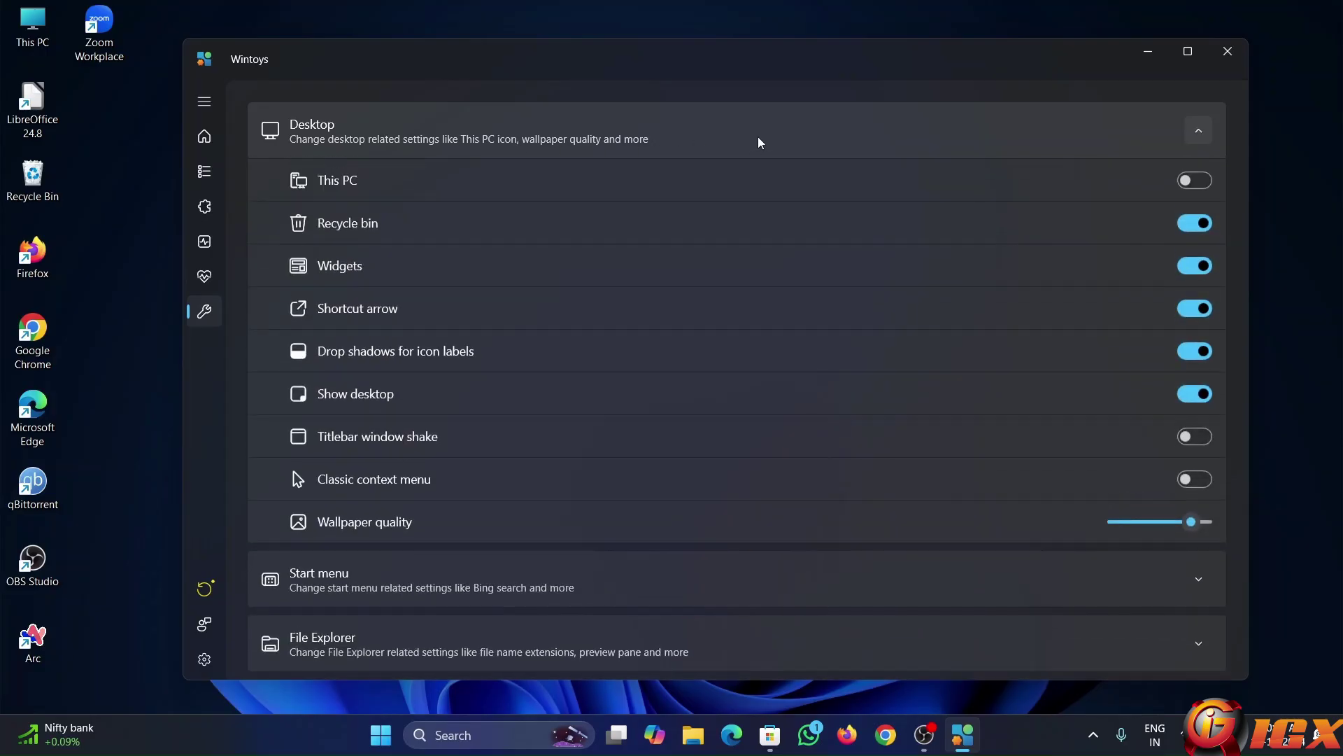
left_click(1196, 183)
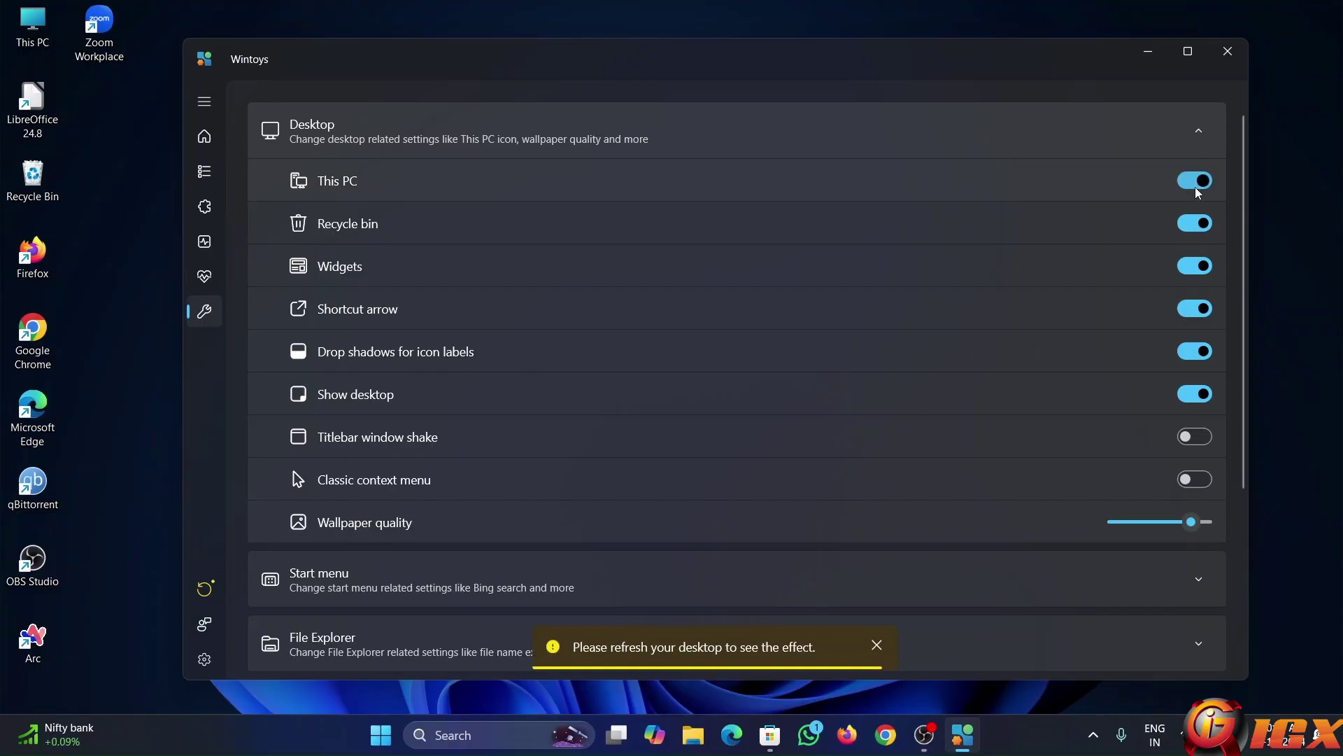
right_click(148, 233)
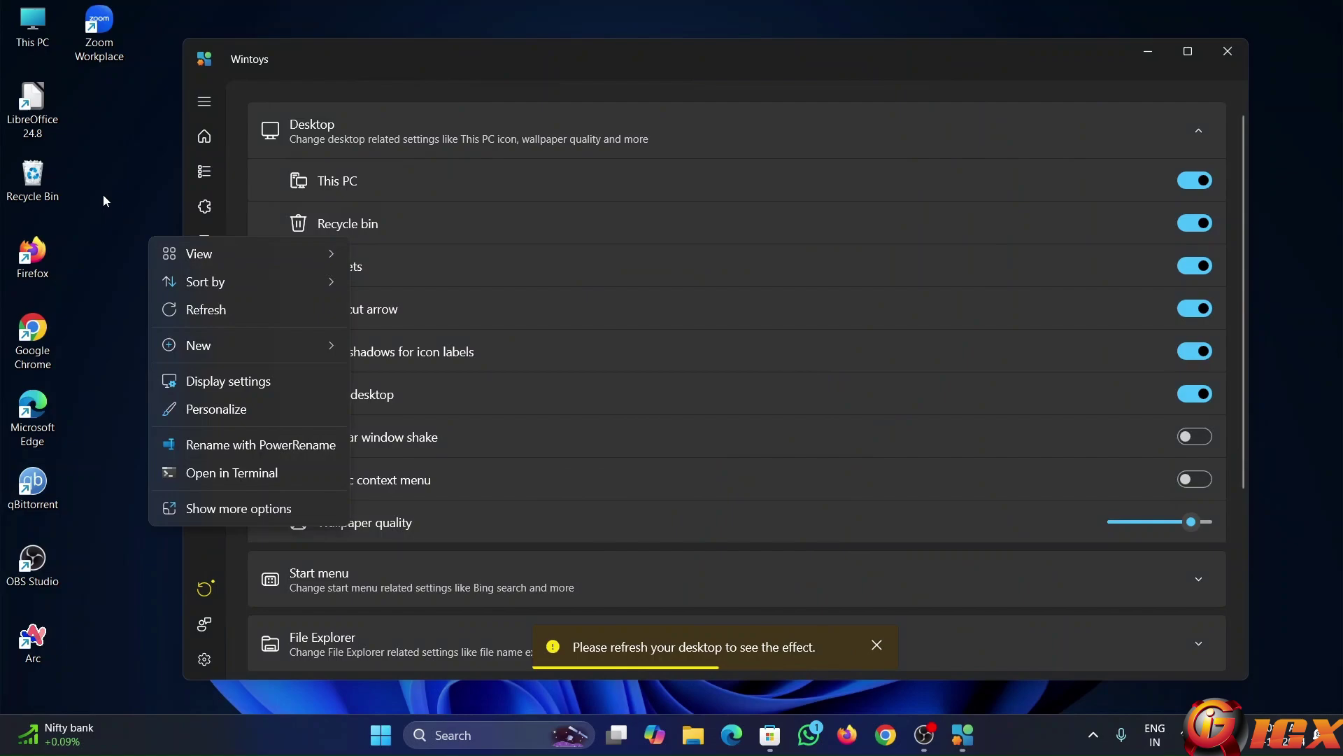
left_click(181, 308)
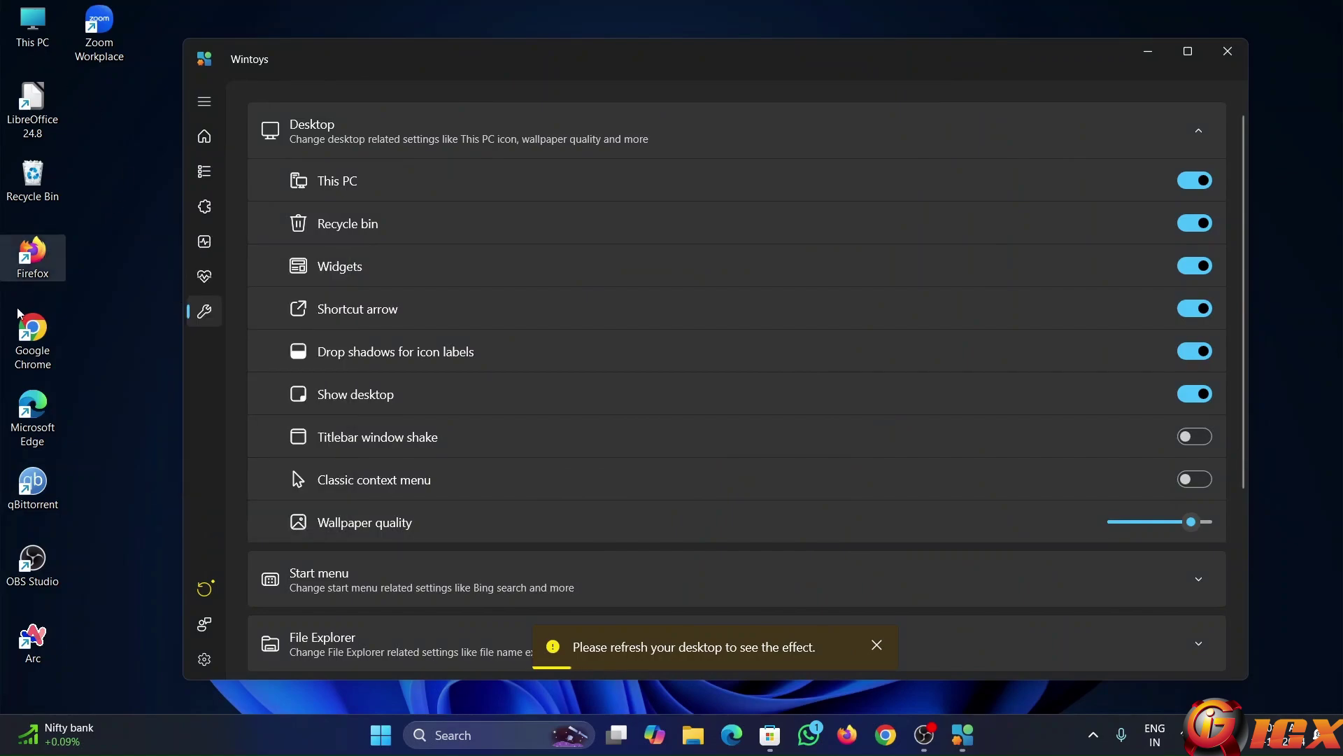
Switch This PC off and back on in the desktop settings, refreshing the Windows desktop after each change
left_click(1207, 187)
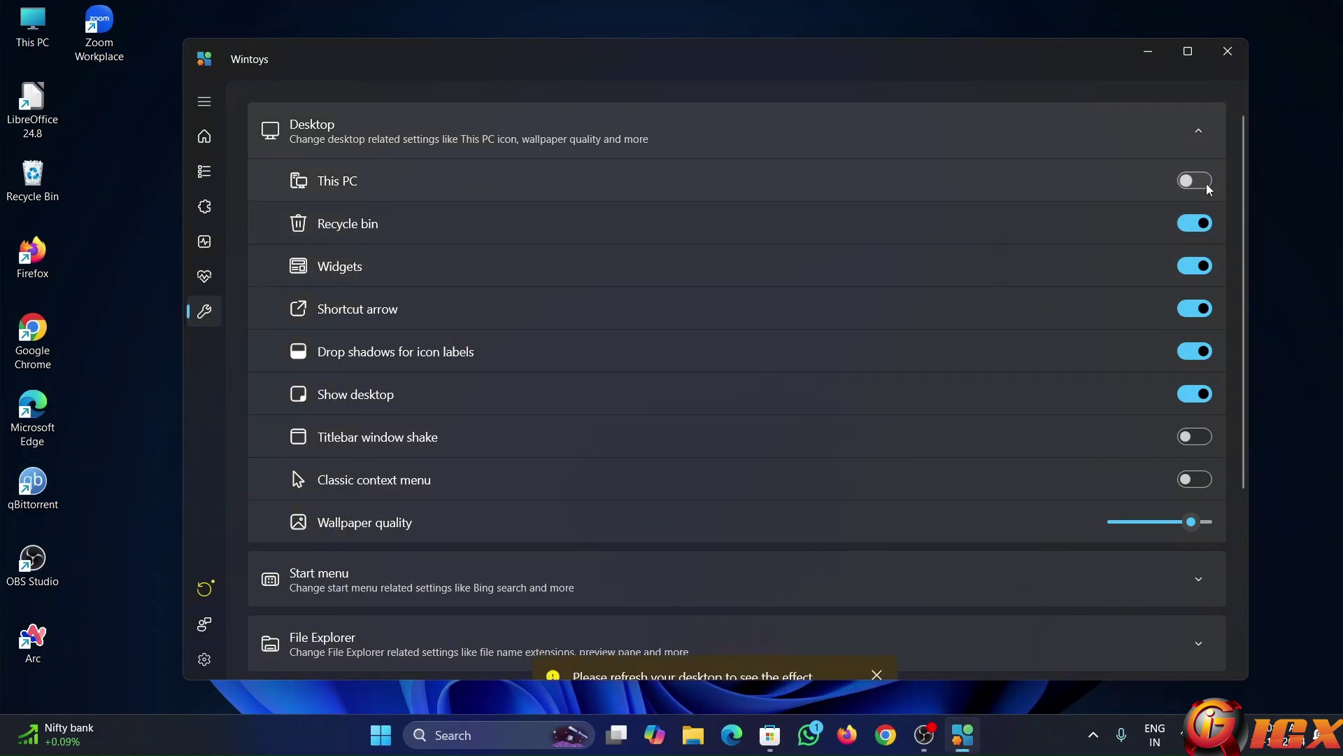
right_click(116, 185)
left_click(161, 257)
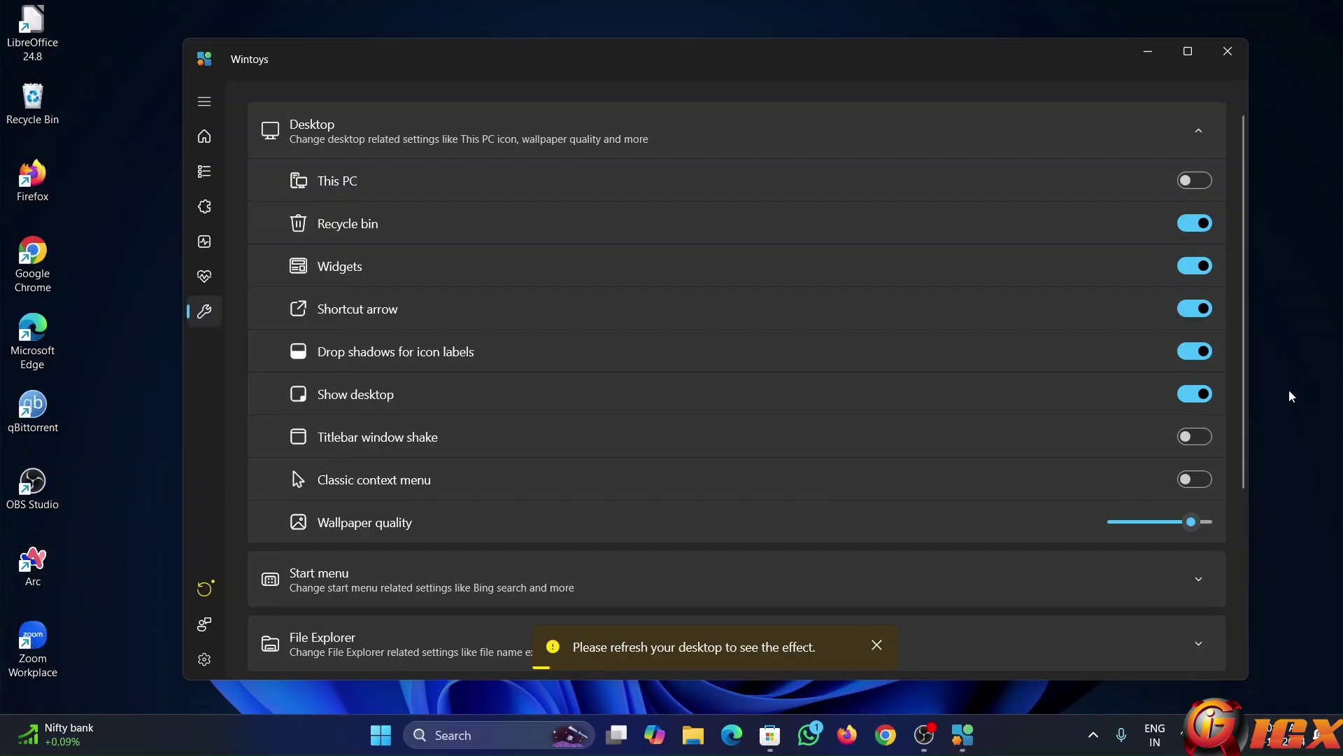
left_click(1199, 185)
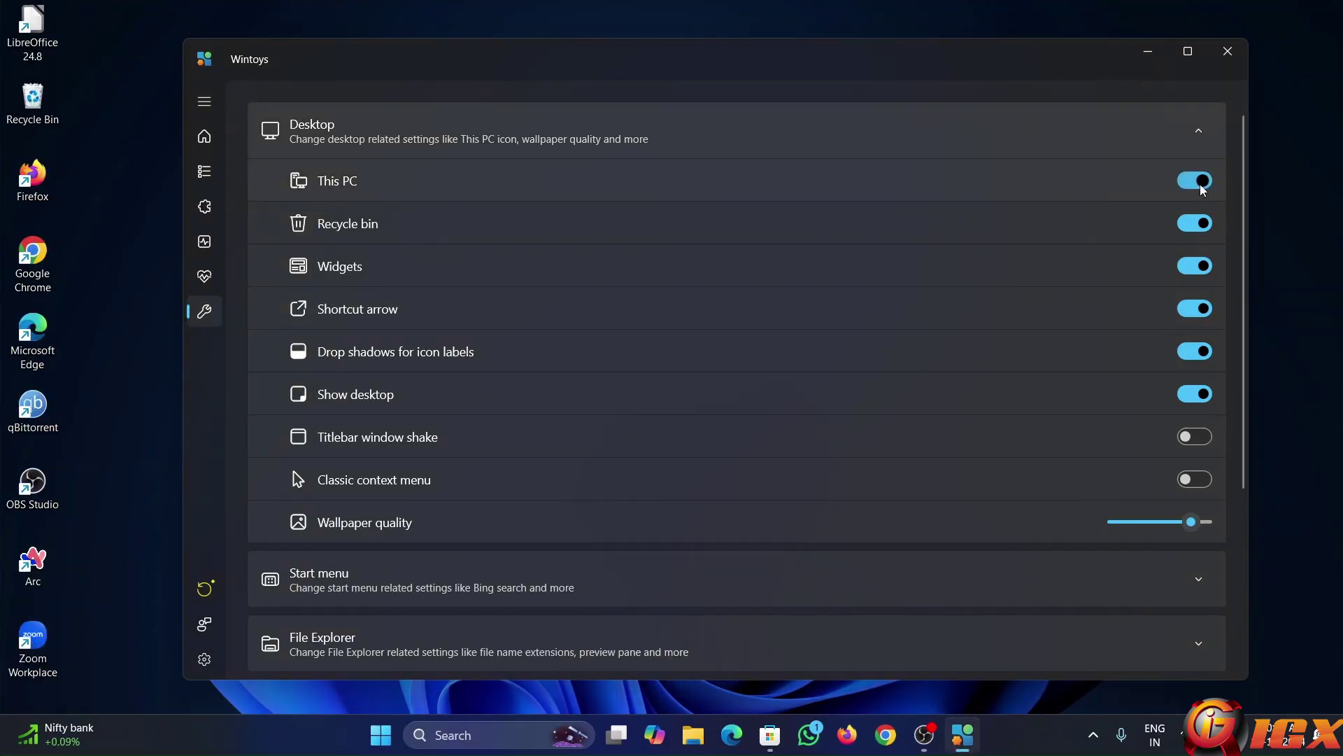
right_click(148, 165)
left_click(174, 239)
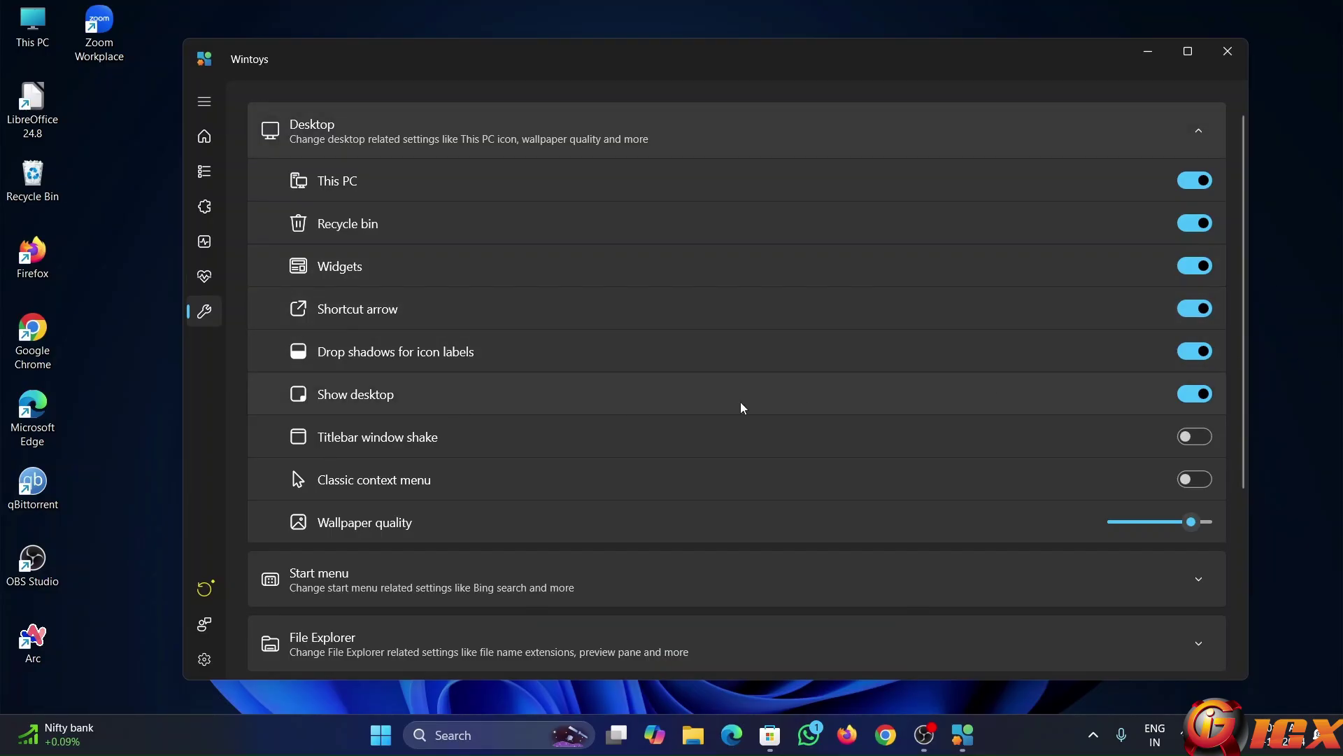
Switch Classic context menu on and back off, checking the desktop's context menu after each change
left_click(1201, 483)
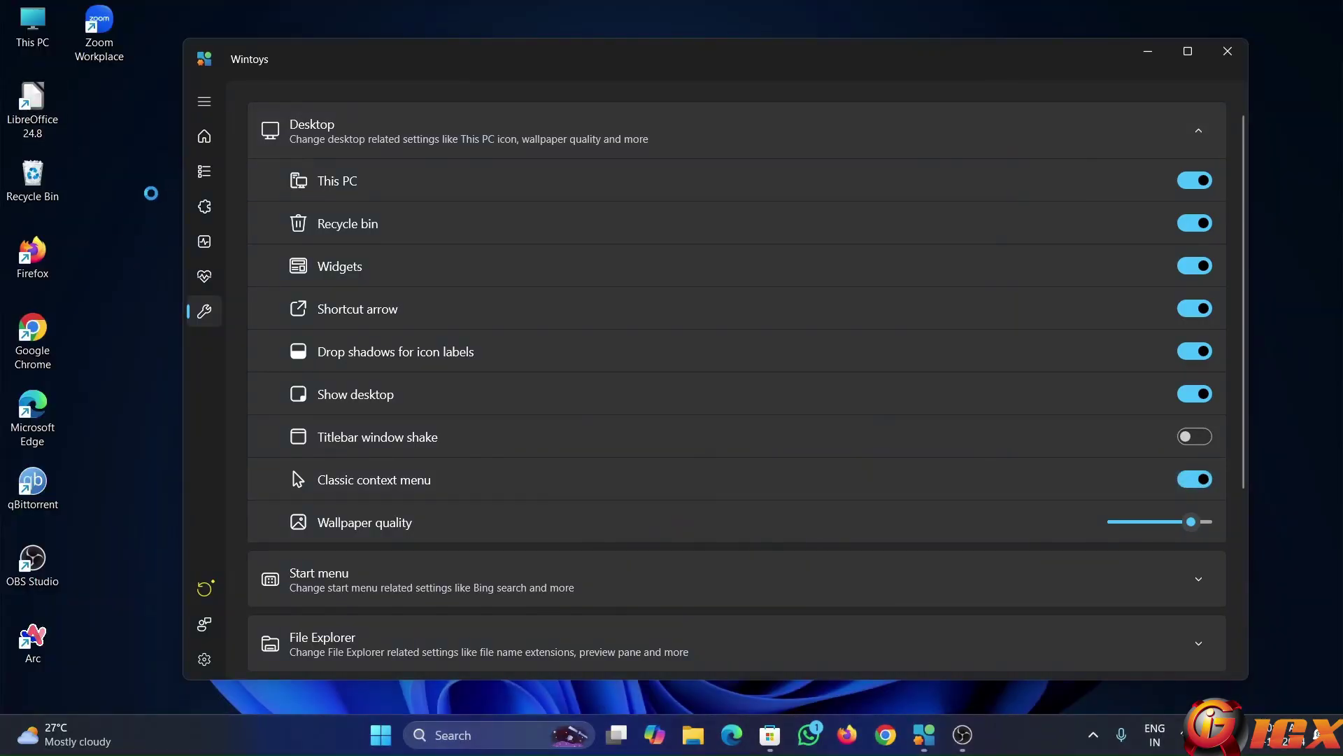
right_click(153, 200)
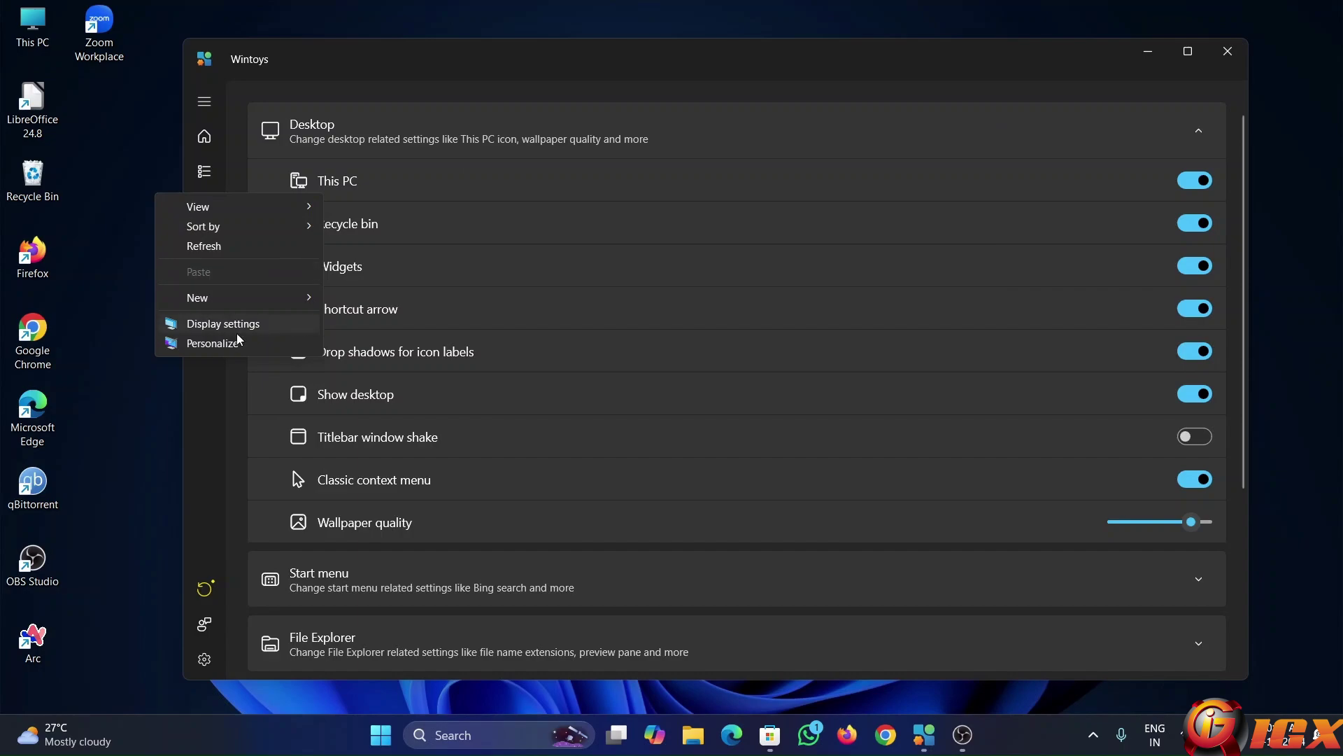
right_click(115, 145)
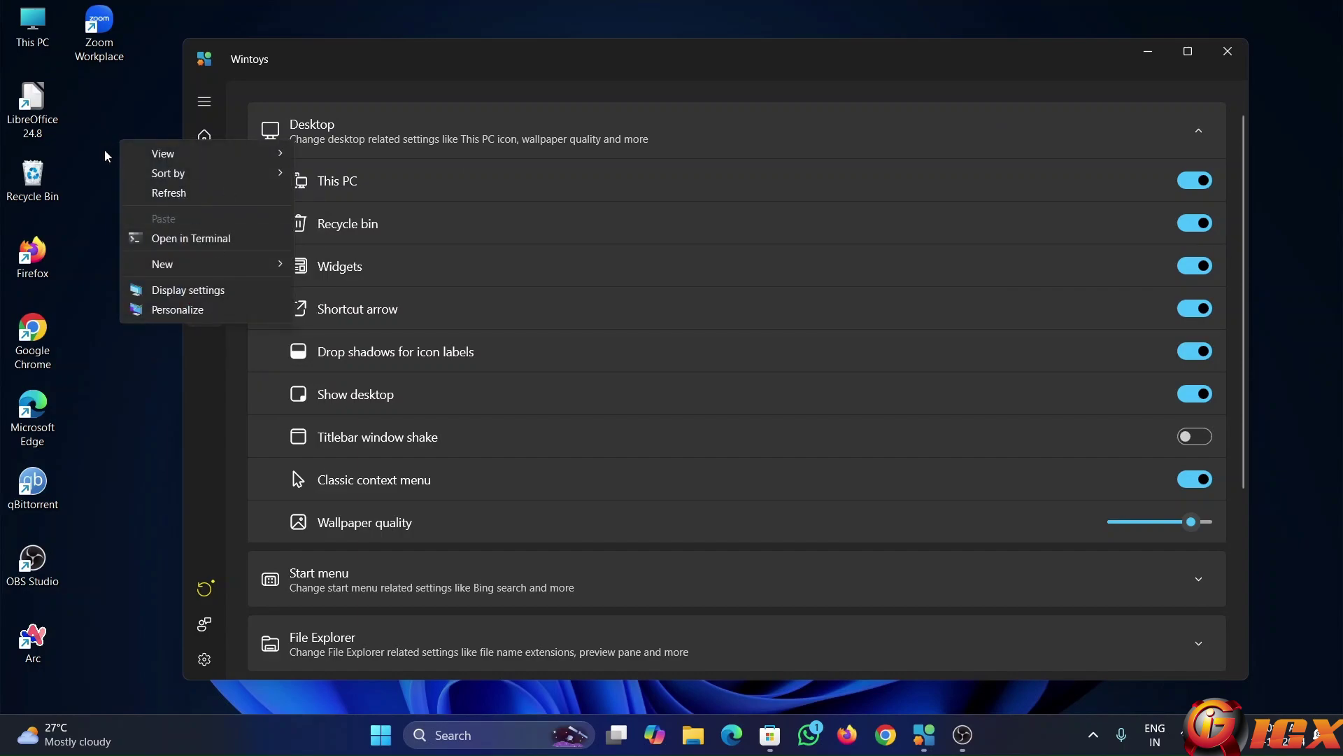
left_click(139, 129)
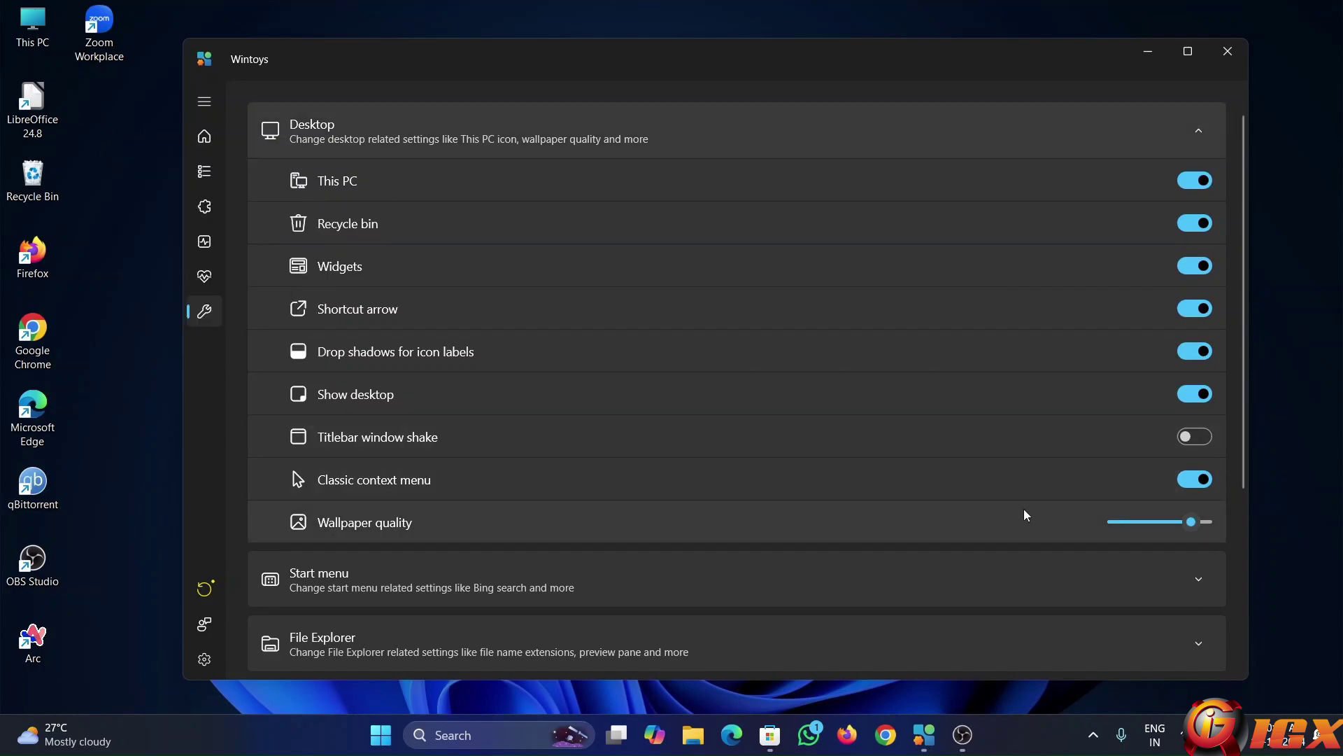
left_click(1193, 480)
right_click(103, 132)
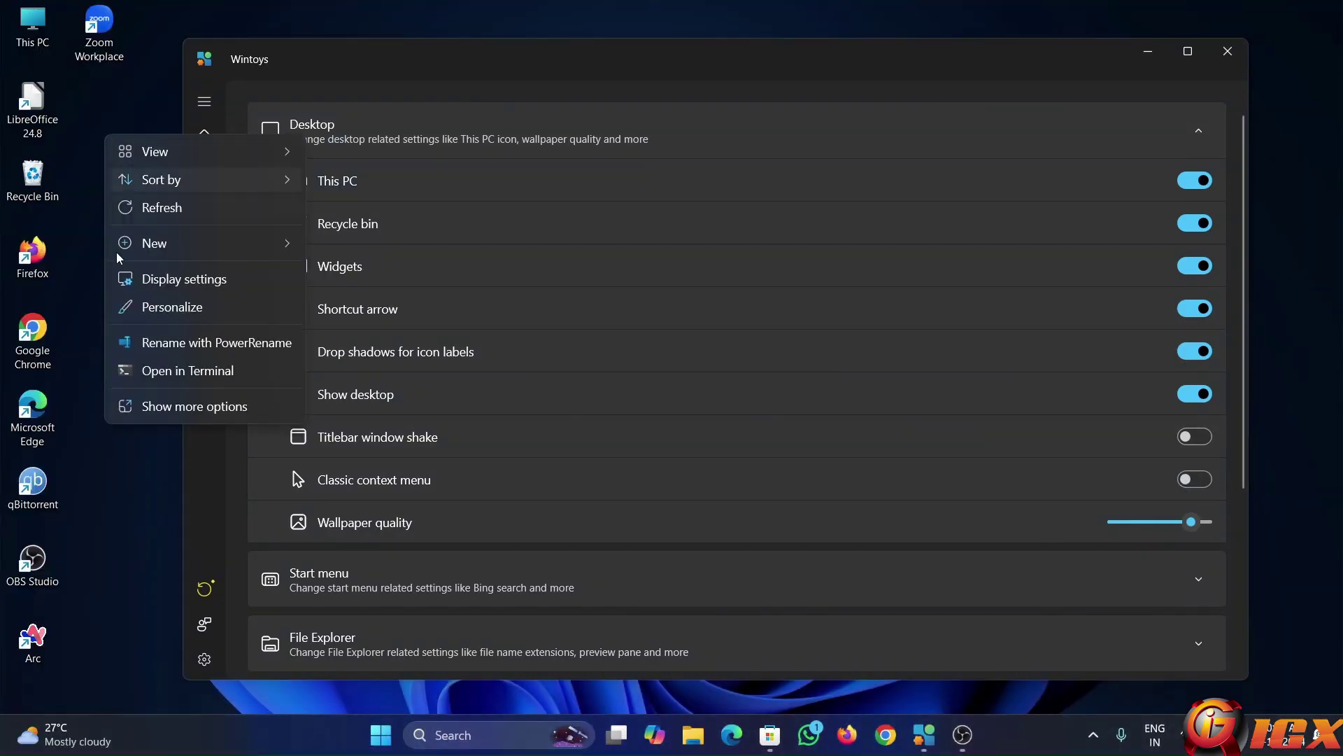
left_click(87, 470)
Look over the remaining desktop settings, including Wallpaper quality, and collapse that group
scroll(728, 396, "down", 2)
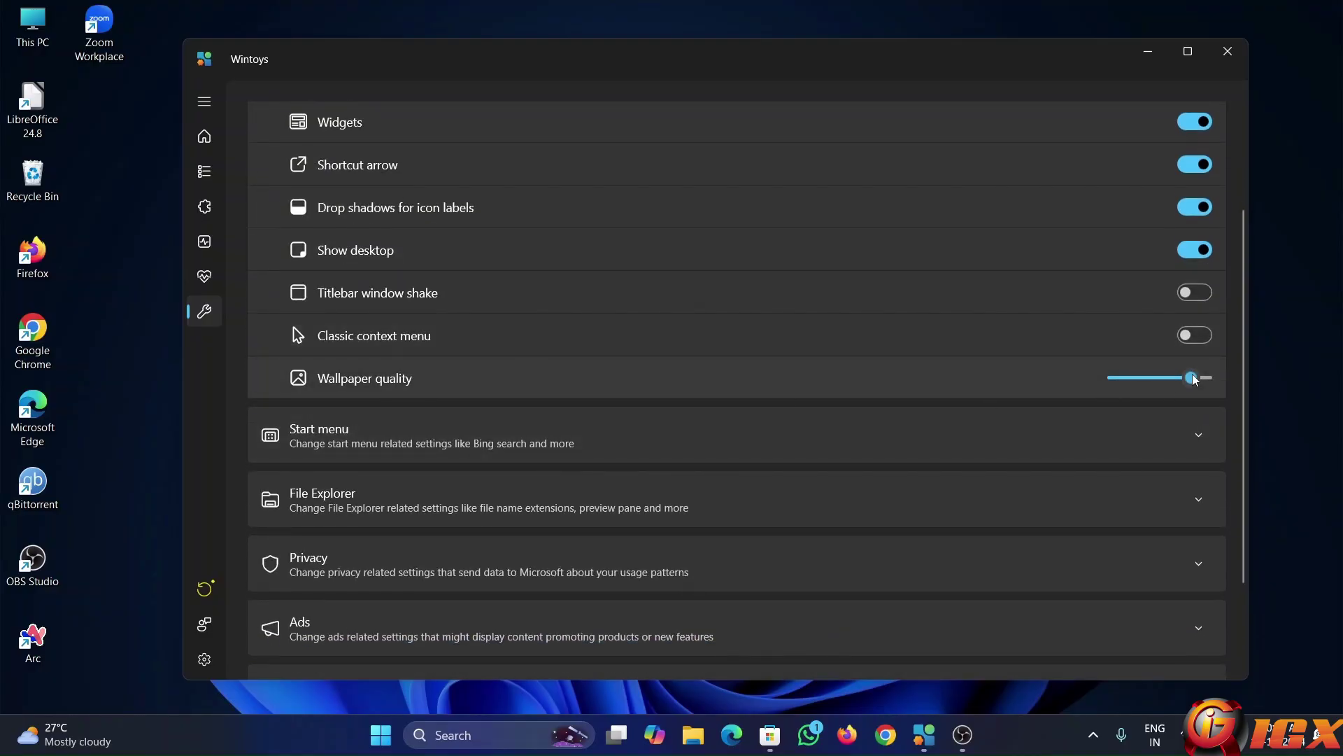
mouse_move(1182, 379)
scroll(611, 356, "up", 2)
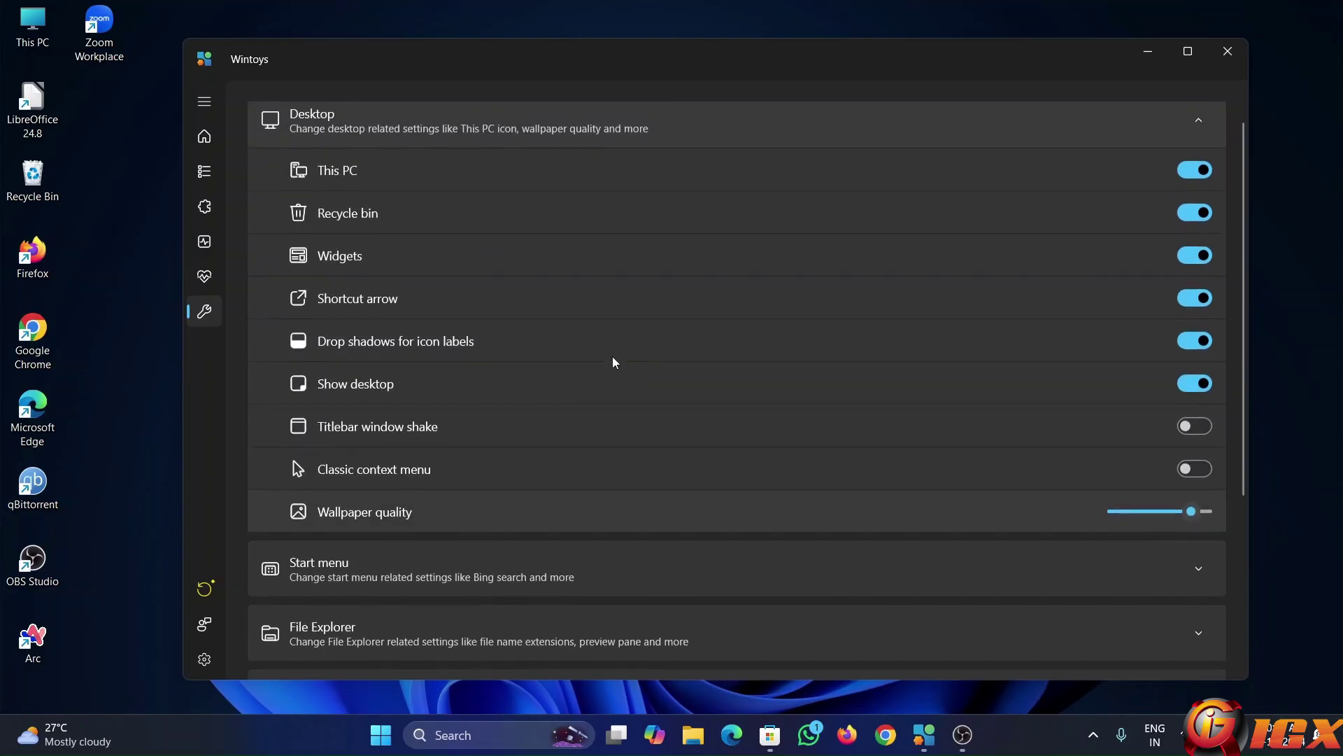
left_click(492, 140)
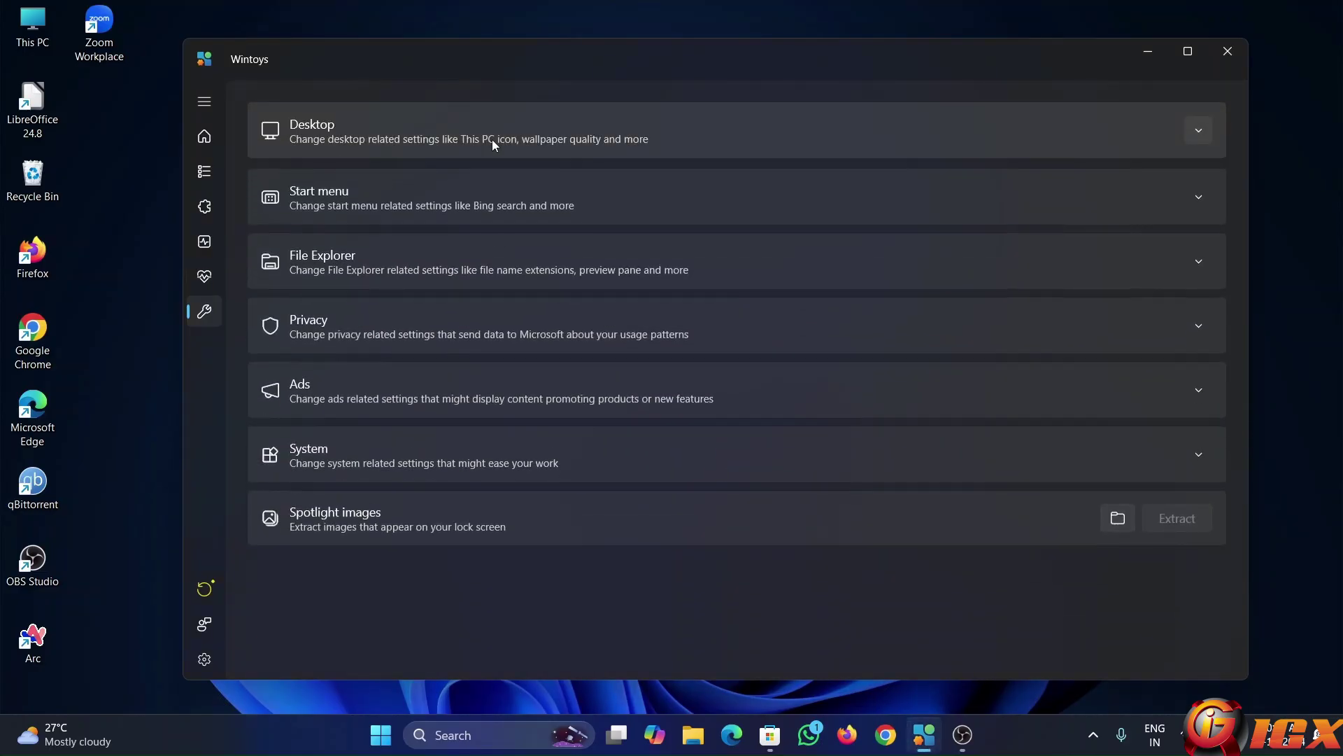
Switch Include Bing search results off and back on in the Start menu settings, and collapse that group
left_click(464, 195)
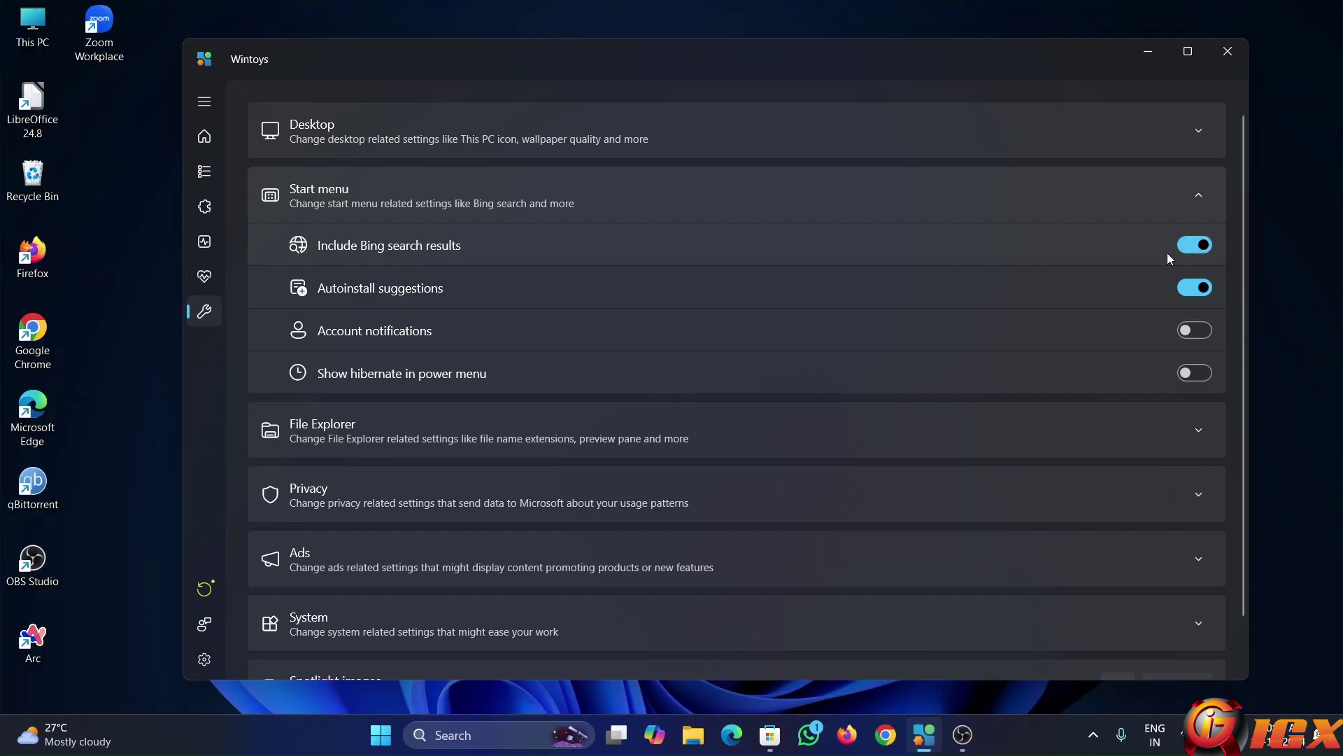
left_click(1204, 246)
left_click(1205, 247)
left_click(607, 203)
Look over the File Explorer settings and the available start locations under Open to, keeping Home selected
left_click(445, 268)
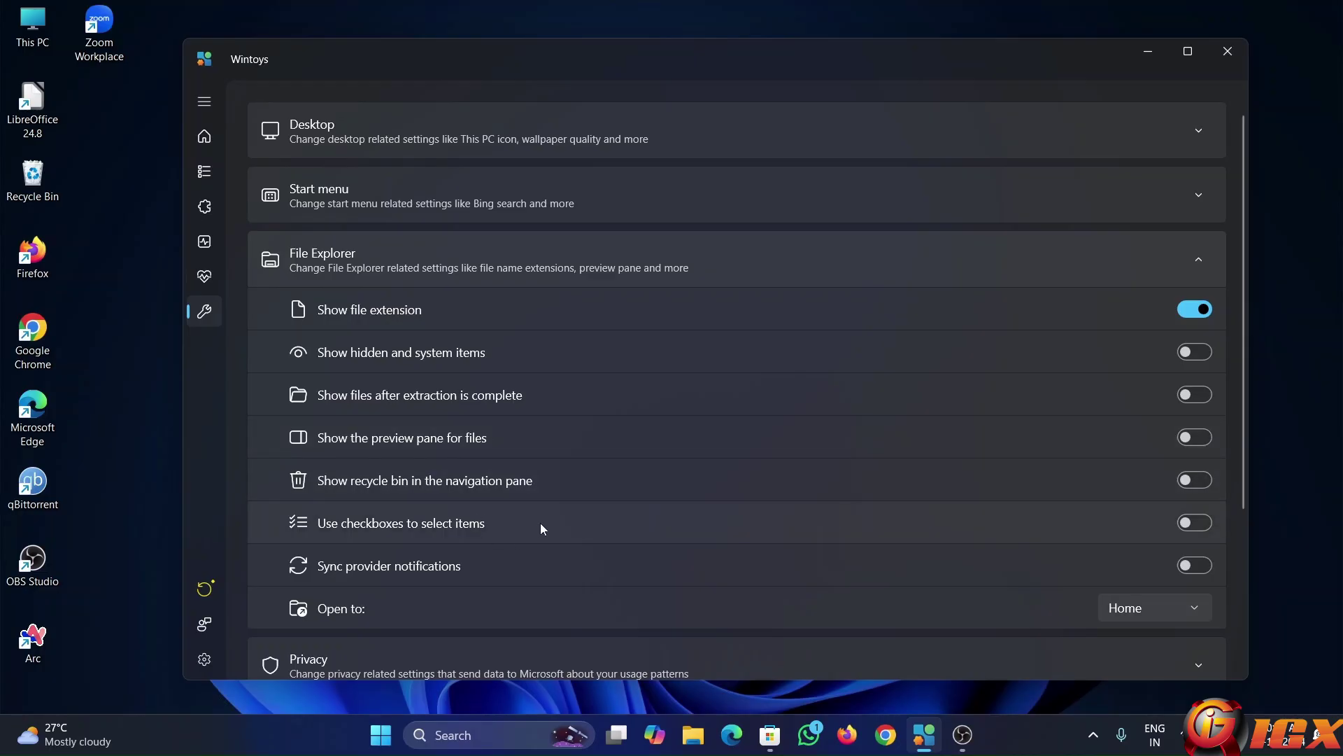
scroll(547, 530, "down", 2)
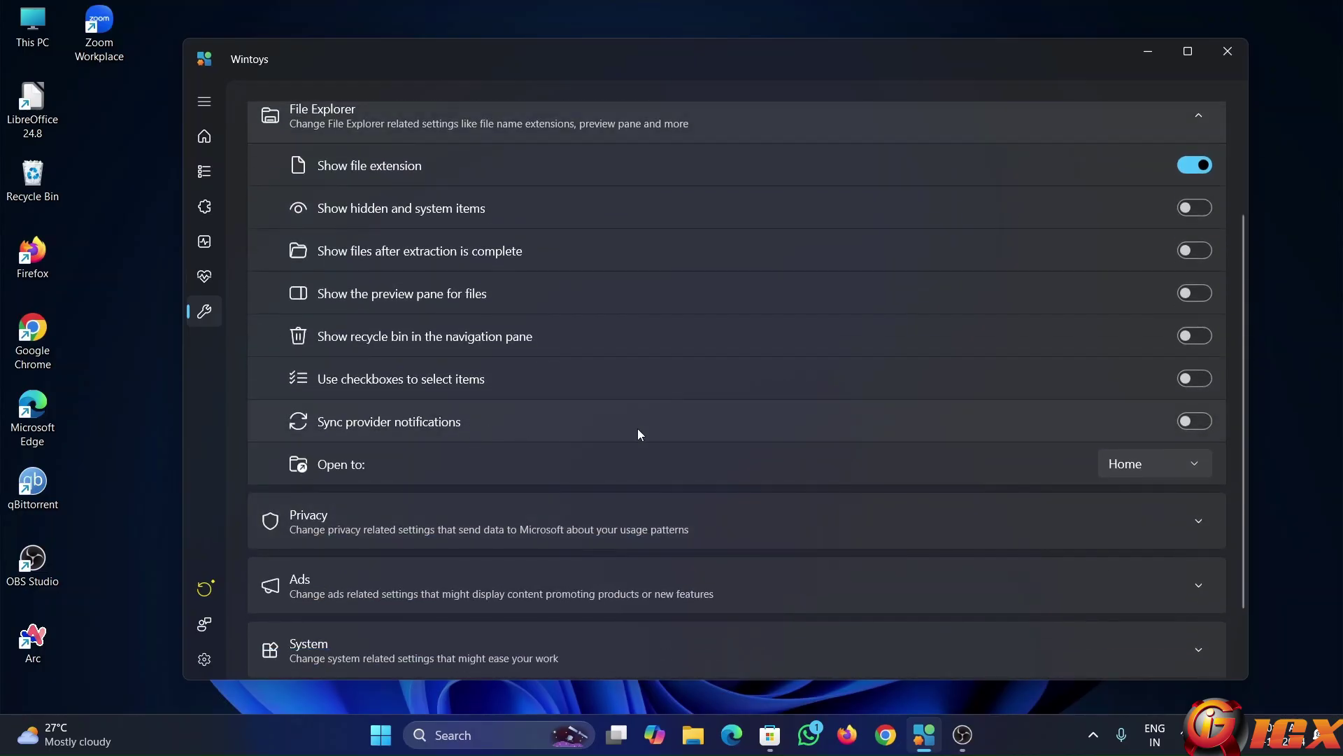
left_click(1127, 464)
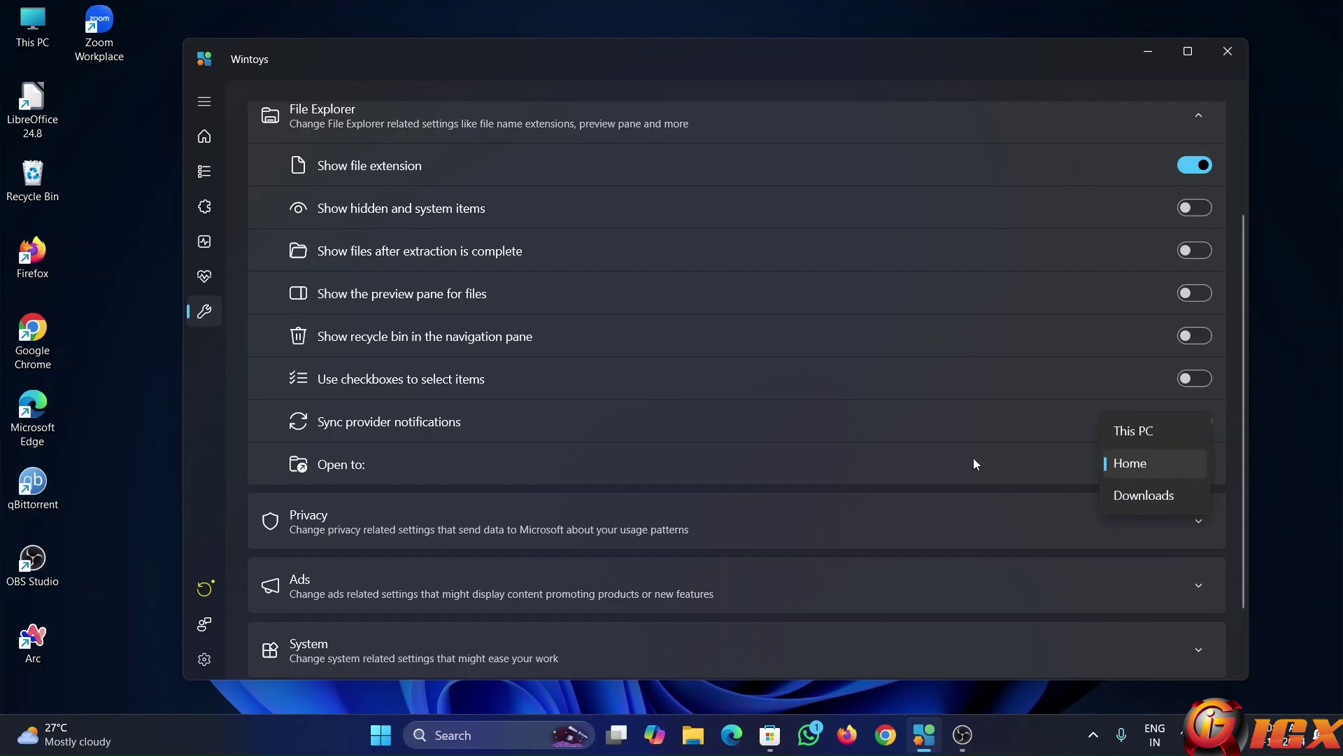
left_click(804, 468)
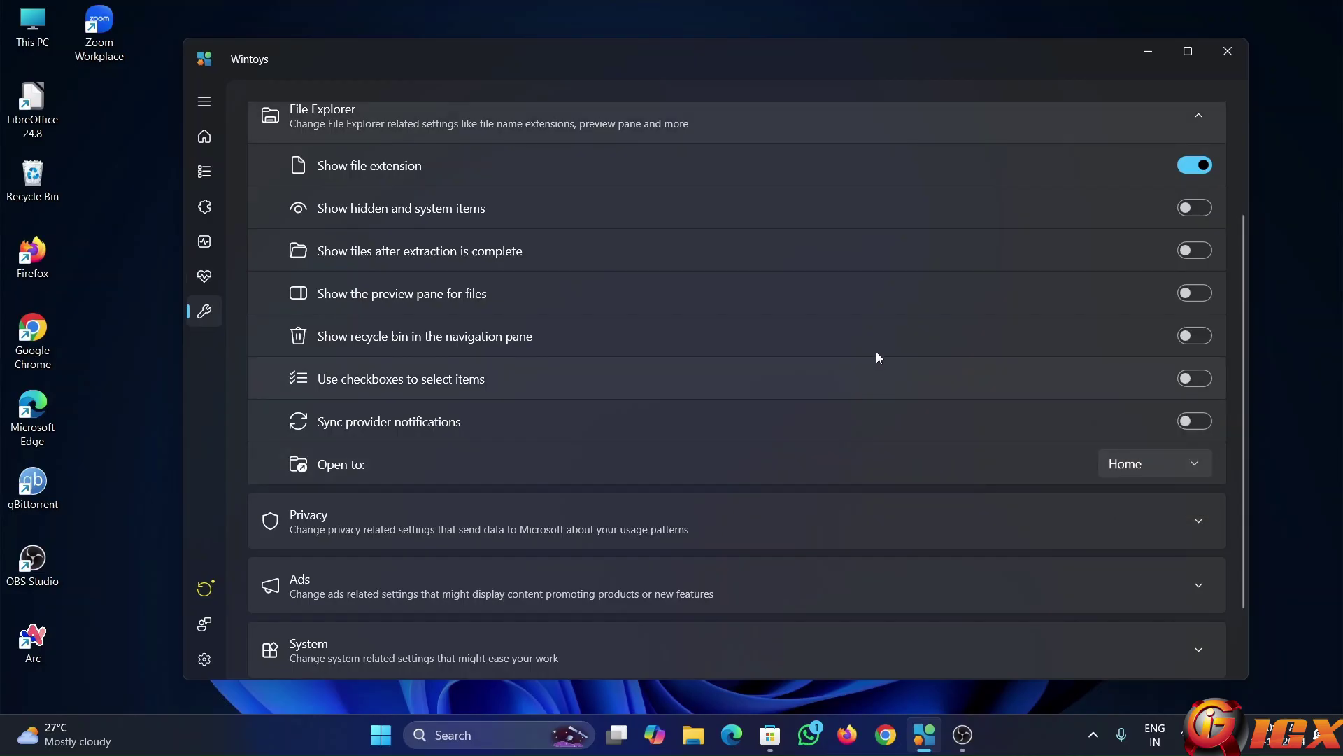
Collapse the File Explorer group and look over the settings in the Privacy group
left_click(907, 118)
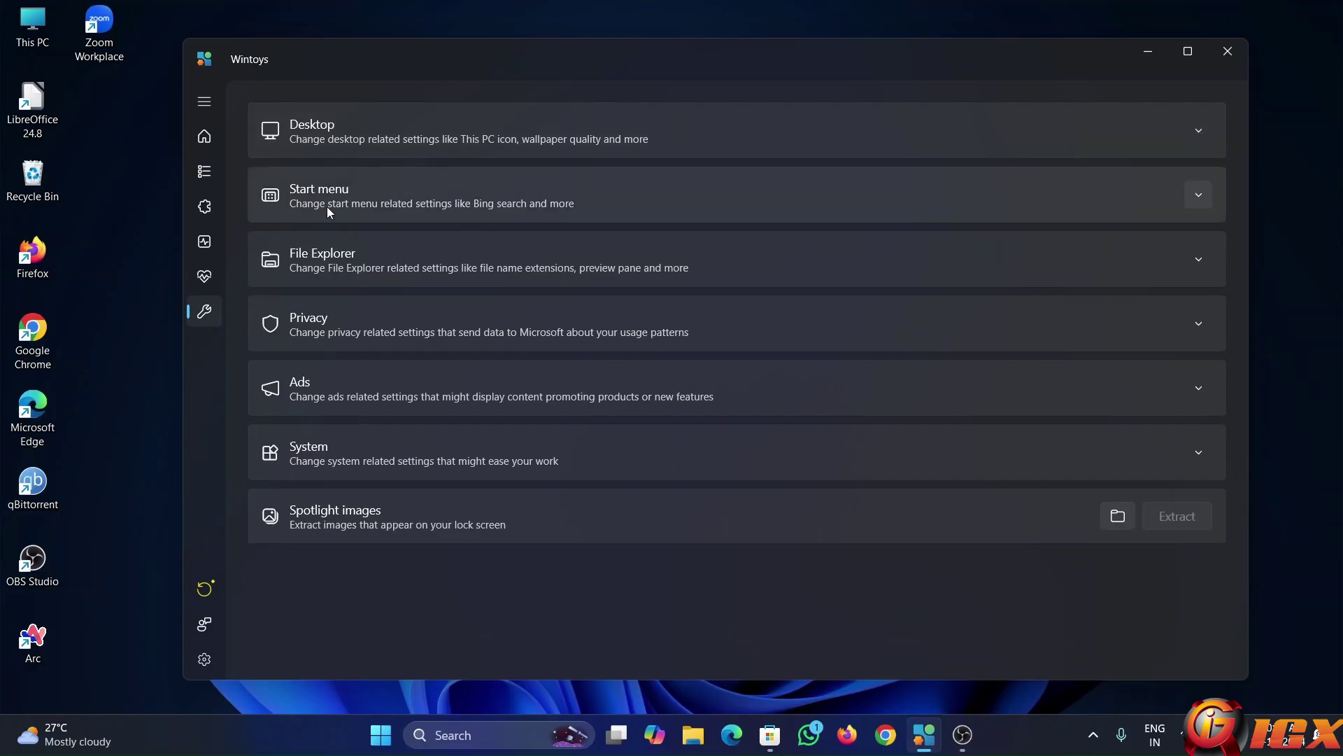
left_click(471, 335)
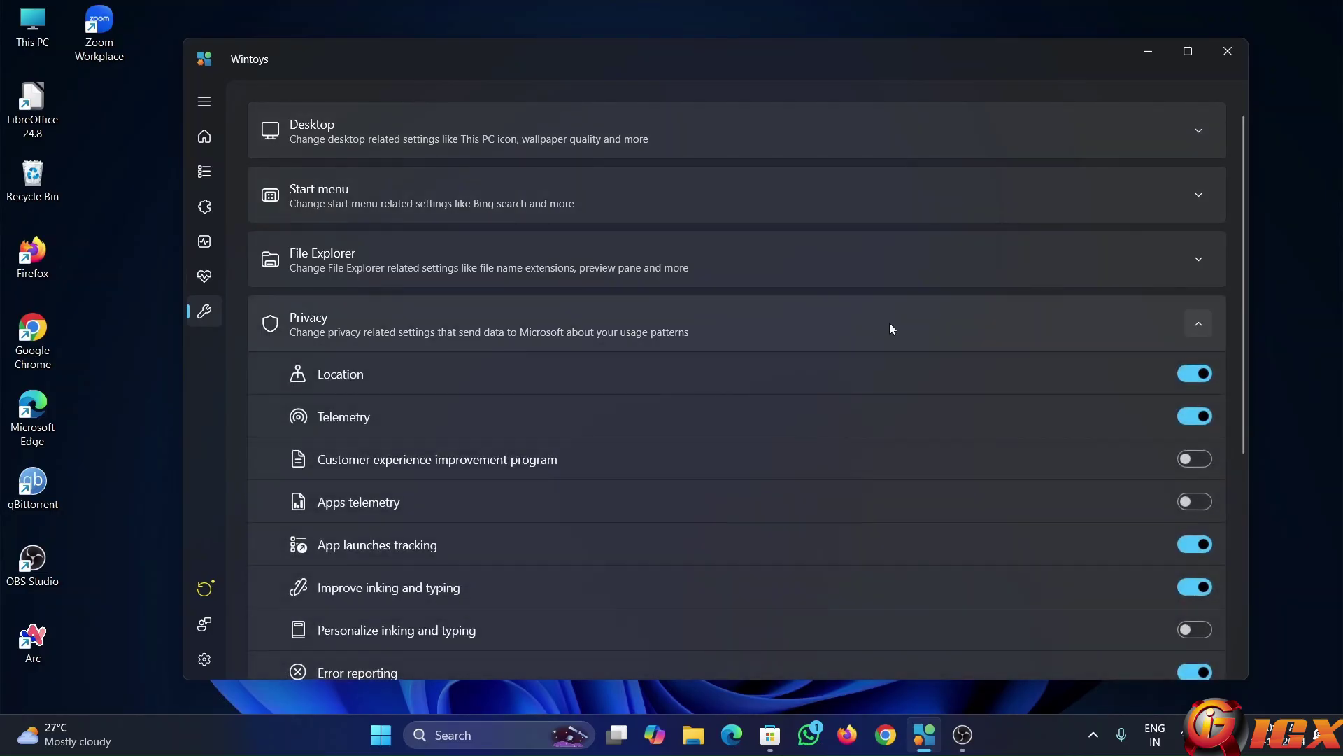
scroll(892, 329, "down", 5)
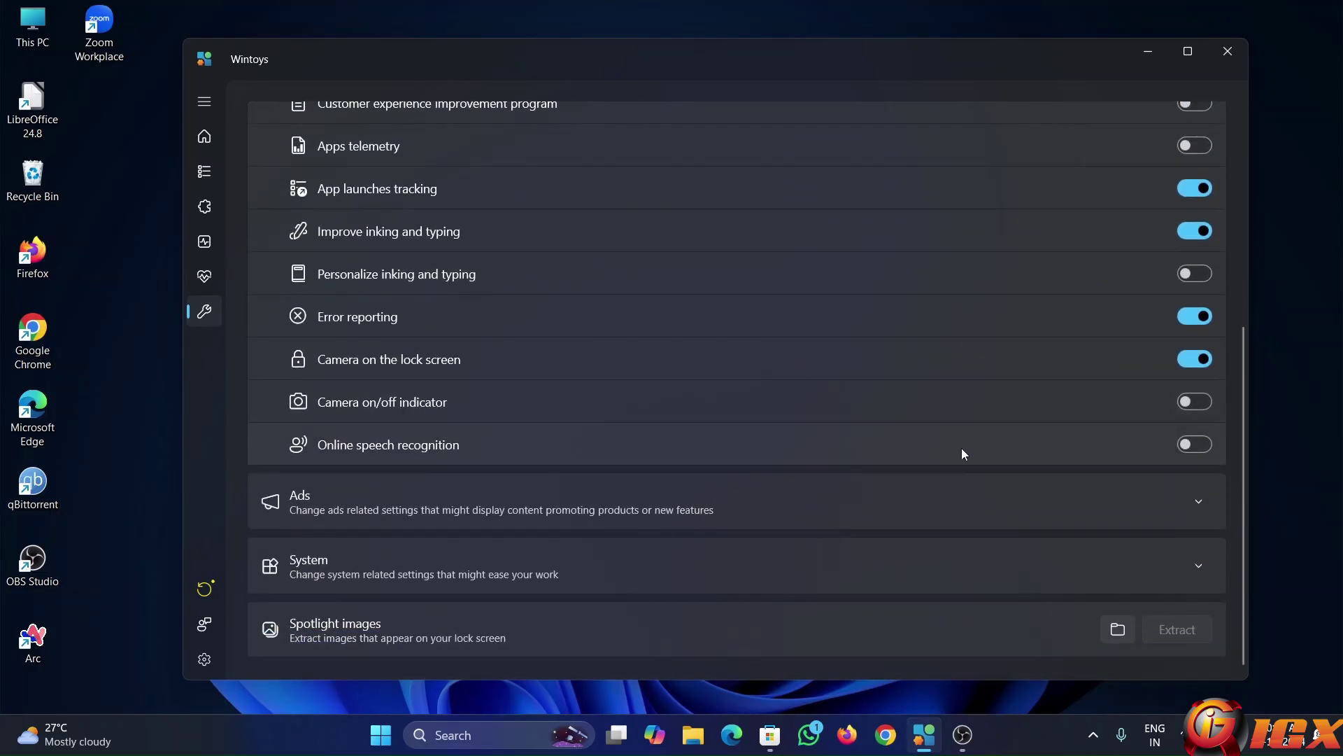
scroll(539, 420, "up", 4)
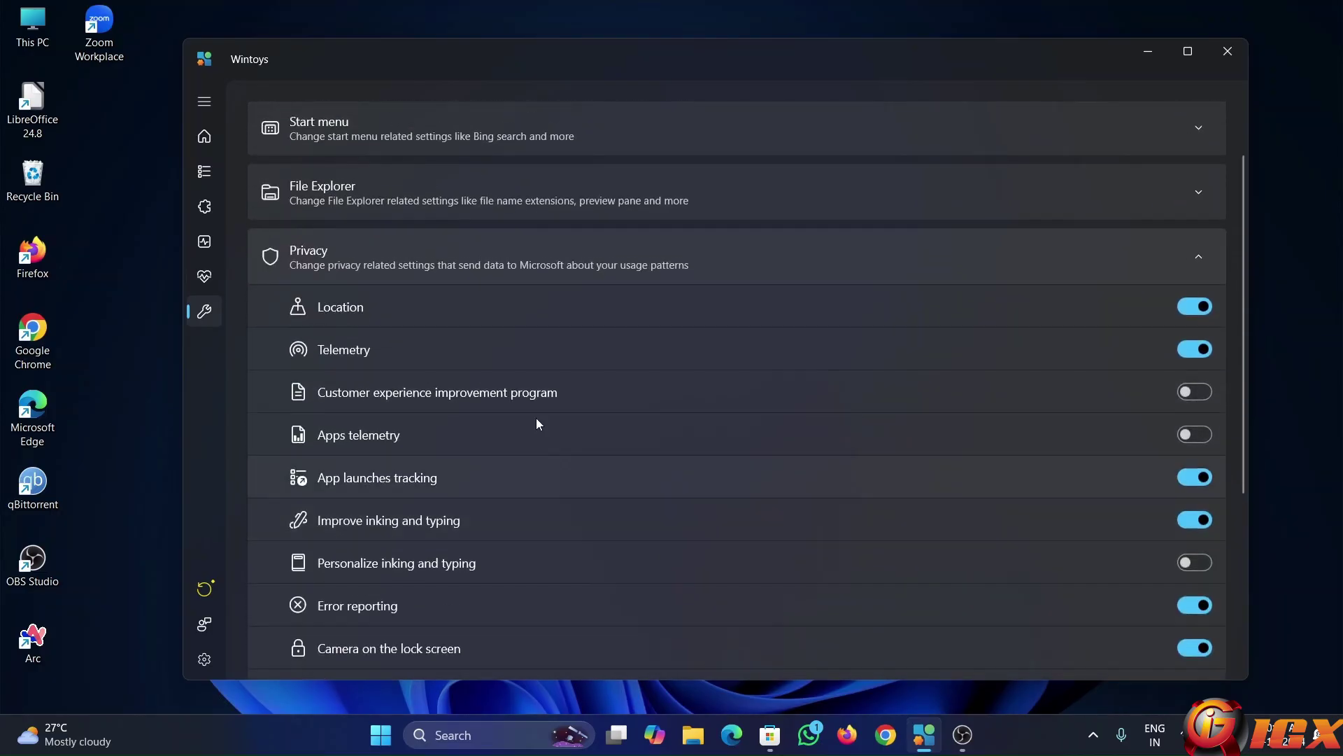
Minimize Wintoys, look over the Privacy & security page in Windows Settings, and close Settings
left_click(1148, 52)
left_click(379, 734)
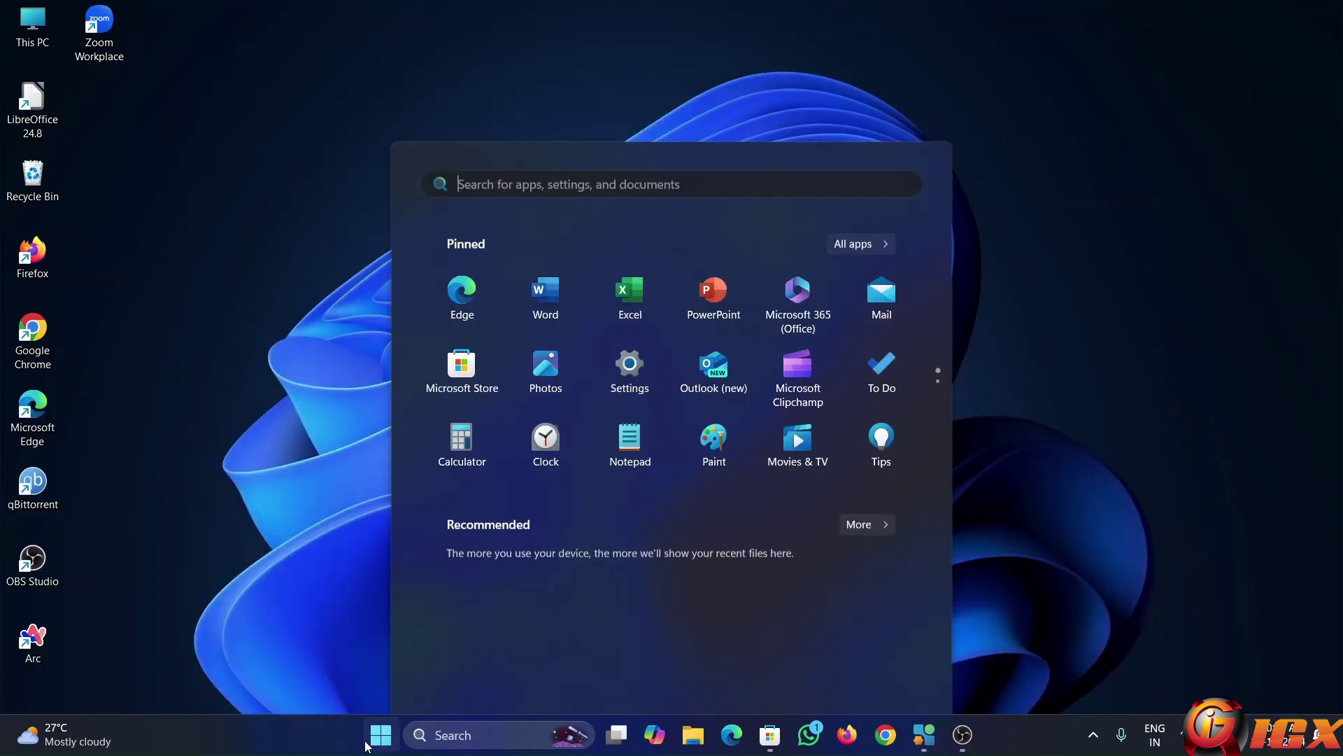
left_click(629, 292)
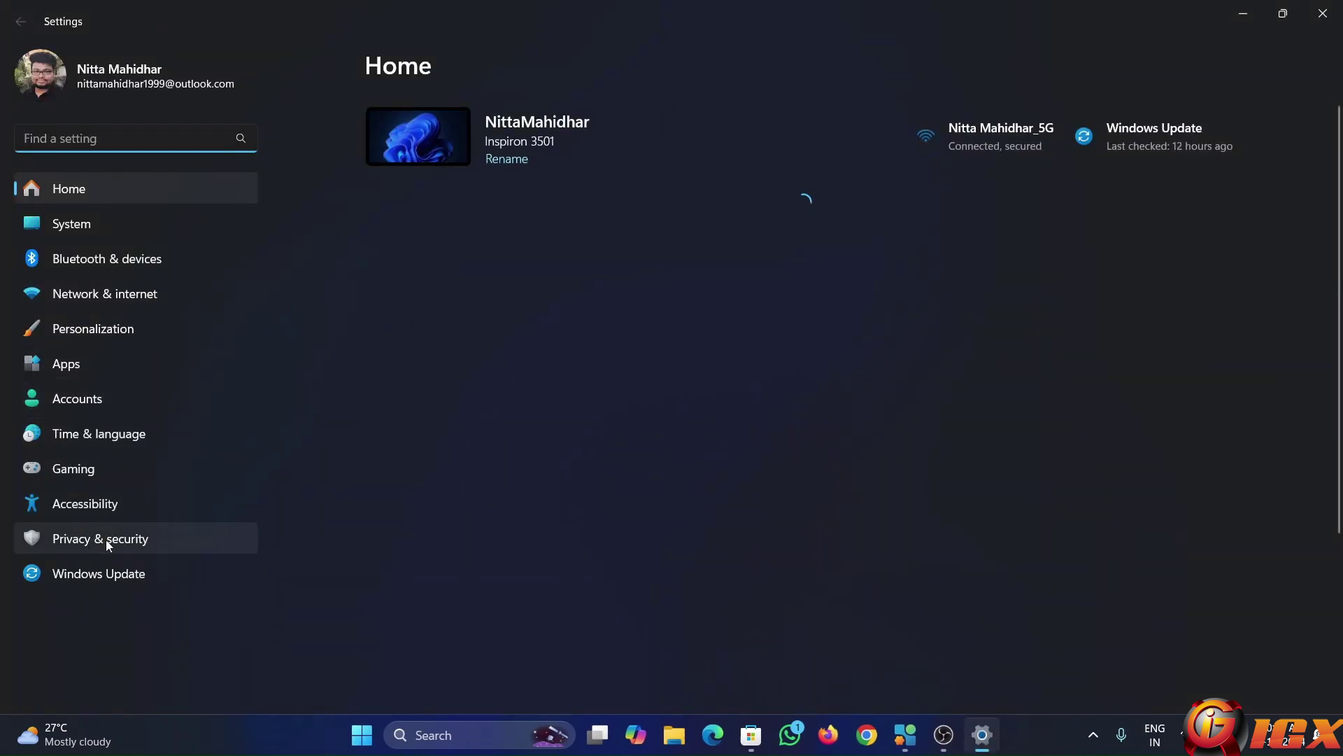
left_click(86, 537)
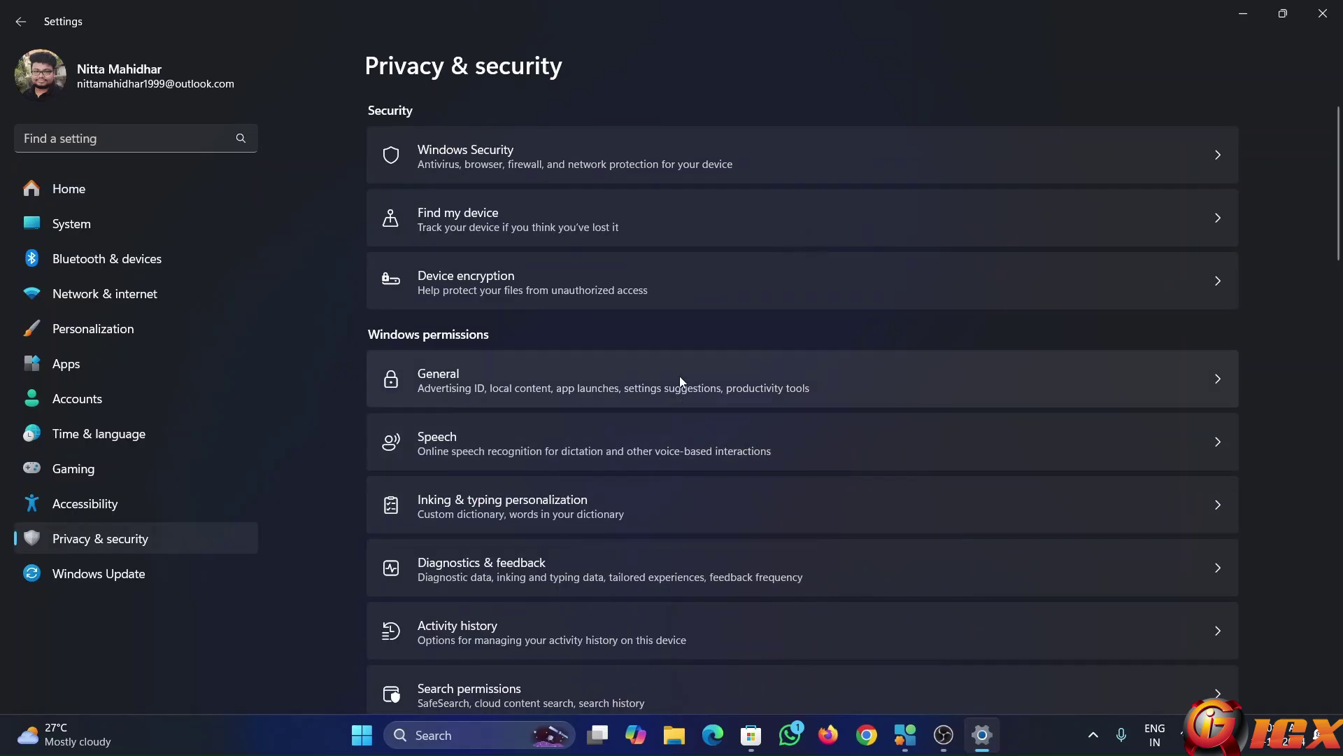
scroll(679, 378, "down", 3)
scroll(661, 392, "down", 2)
scroll(816, 330, "down", 10)
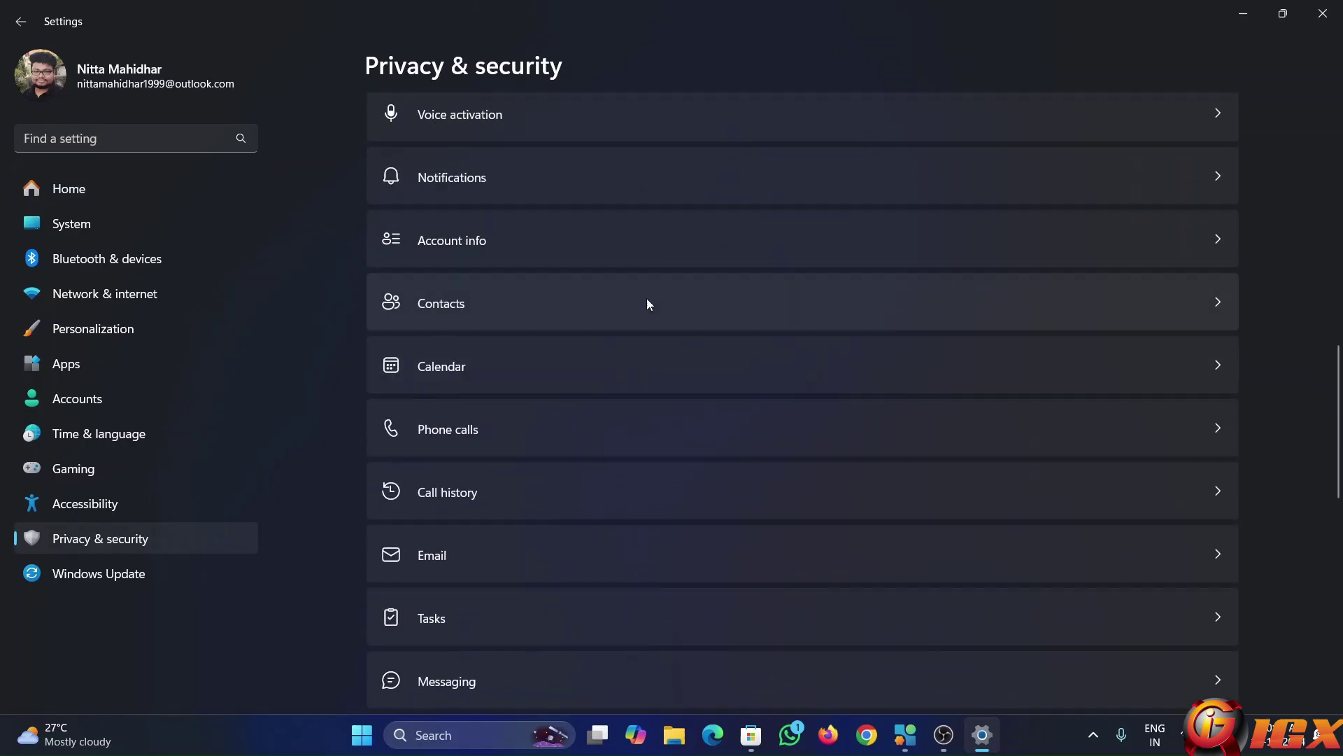
scroll(597, 590, "up", 10)
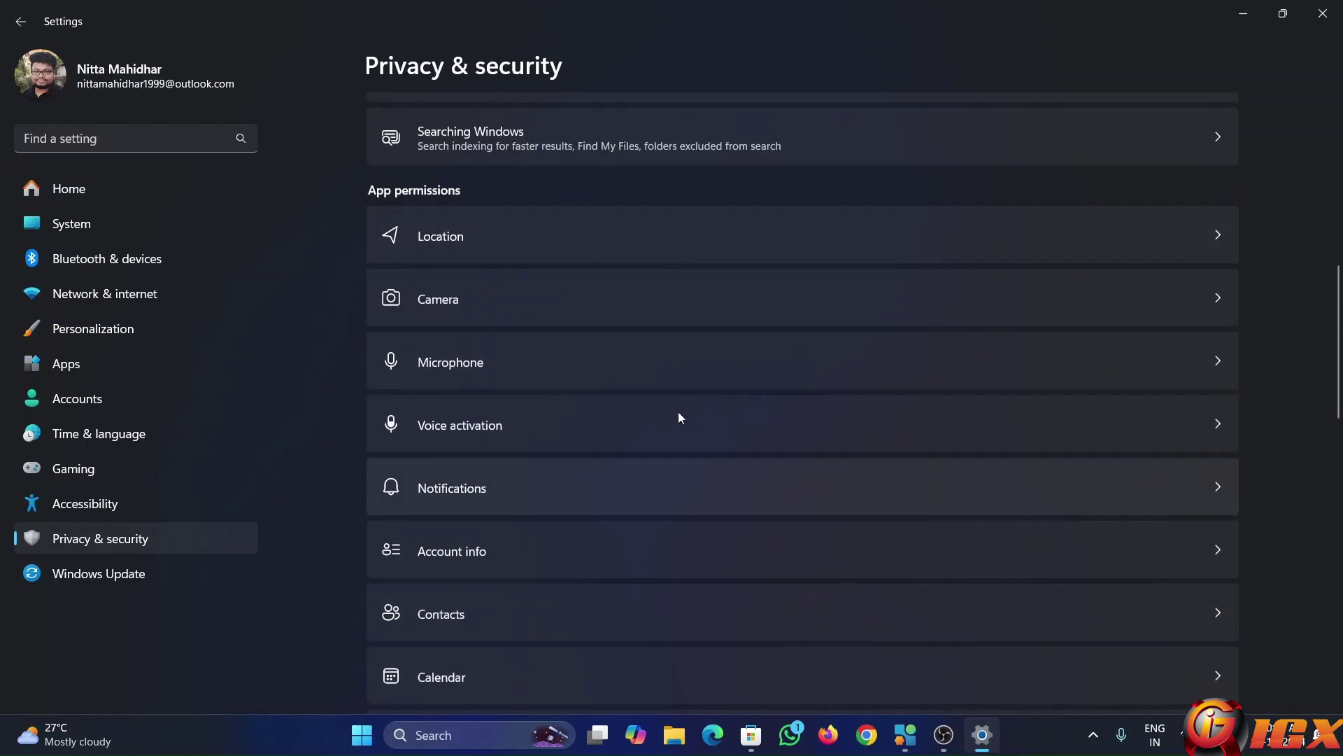
scroll(594, 336, "down", 5)
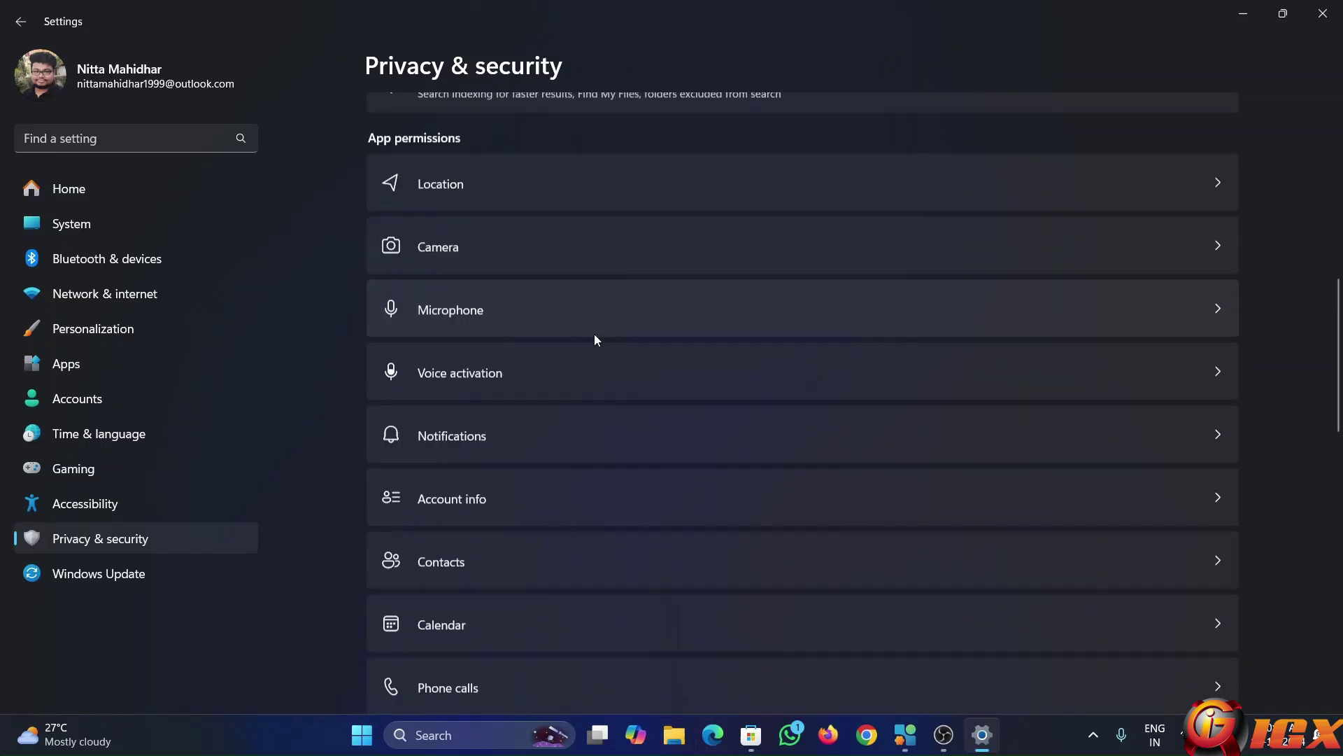
scroll(624, 491, "up", 10)
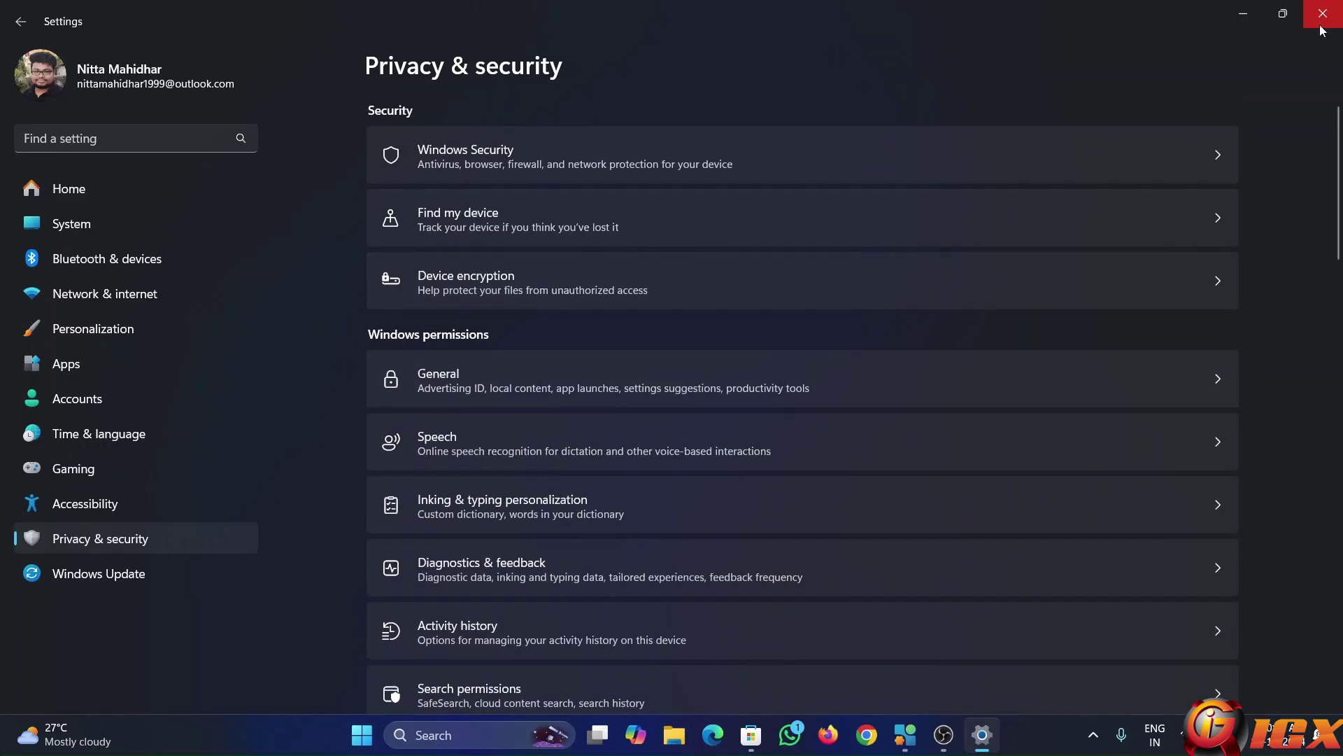
left_click(1322, 13)
Return to Wintoys and switch off Location, Telemetry, App launches tracking, Improve inking and typing, and Camera on the lock screen
left_click(923, 734)
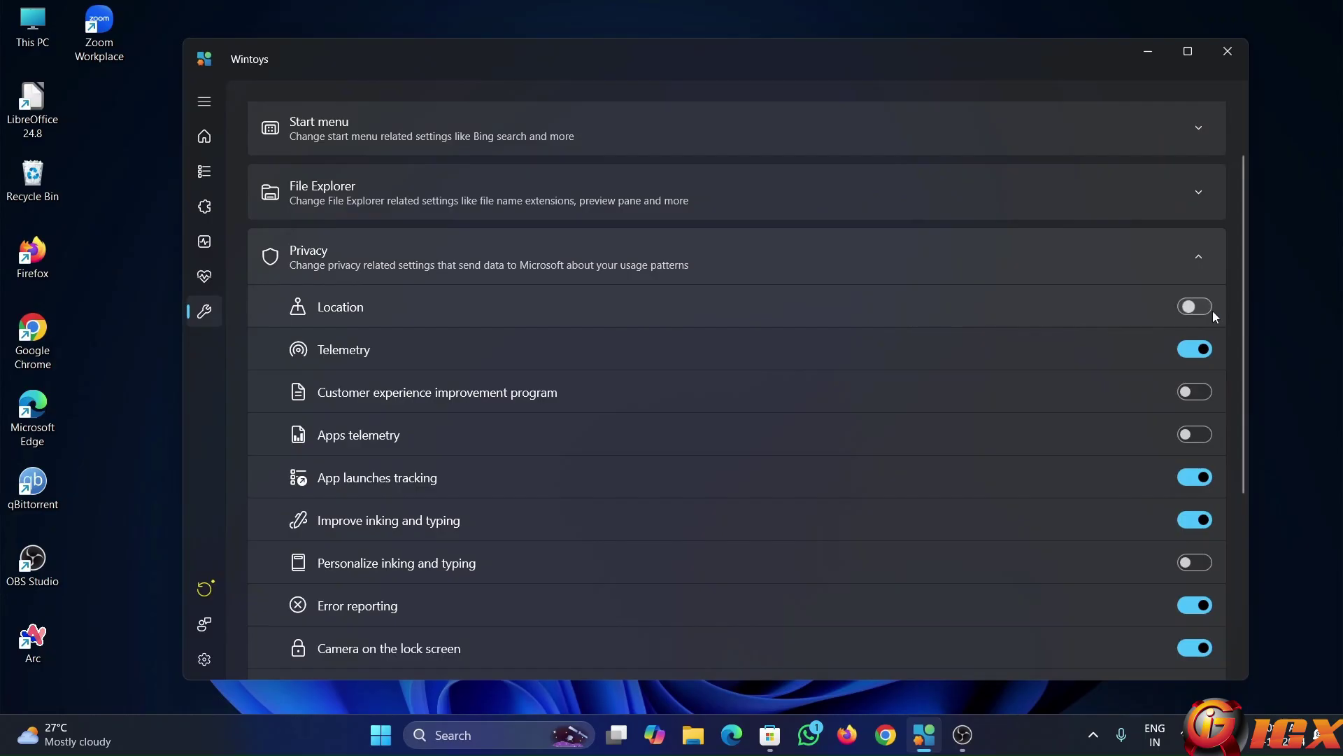
left_click(1207, 349)
scroll(603, 354, "down", 2)
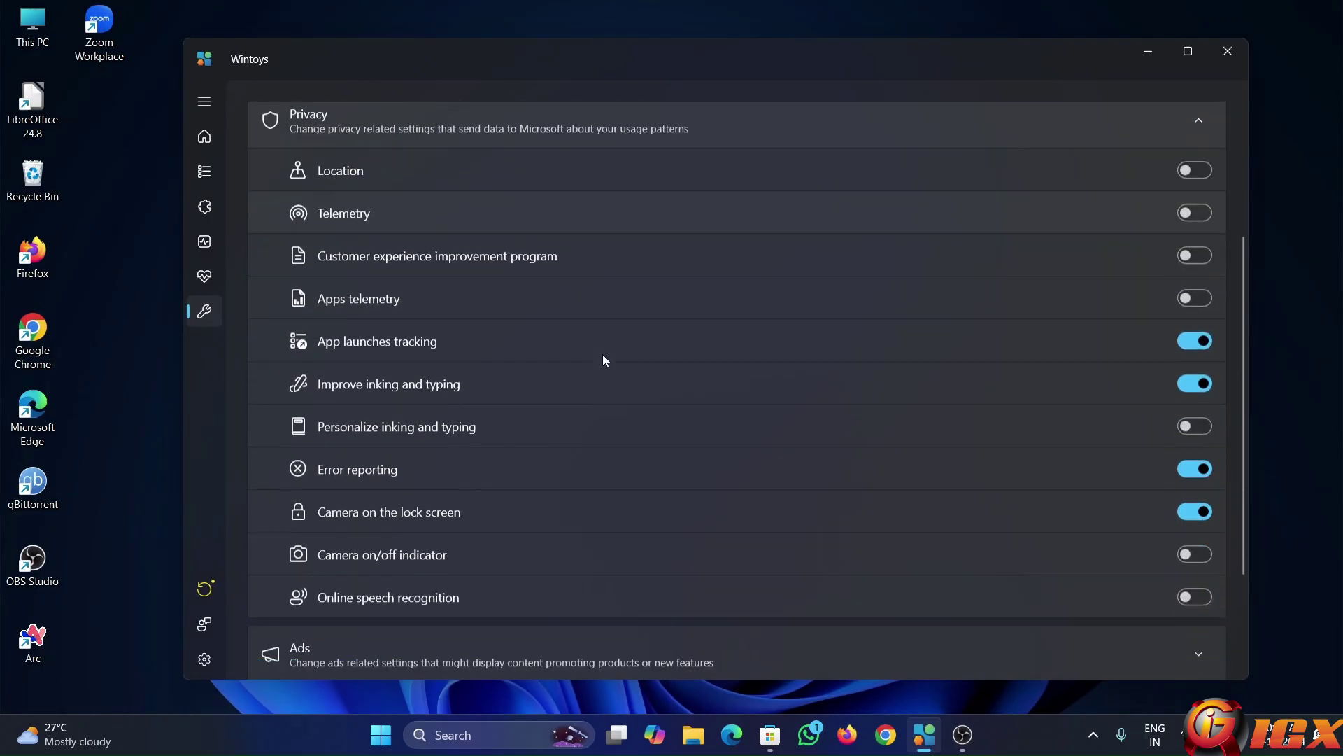
left_click(1203, 342)
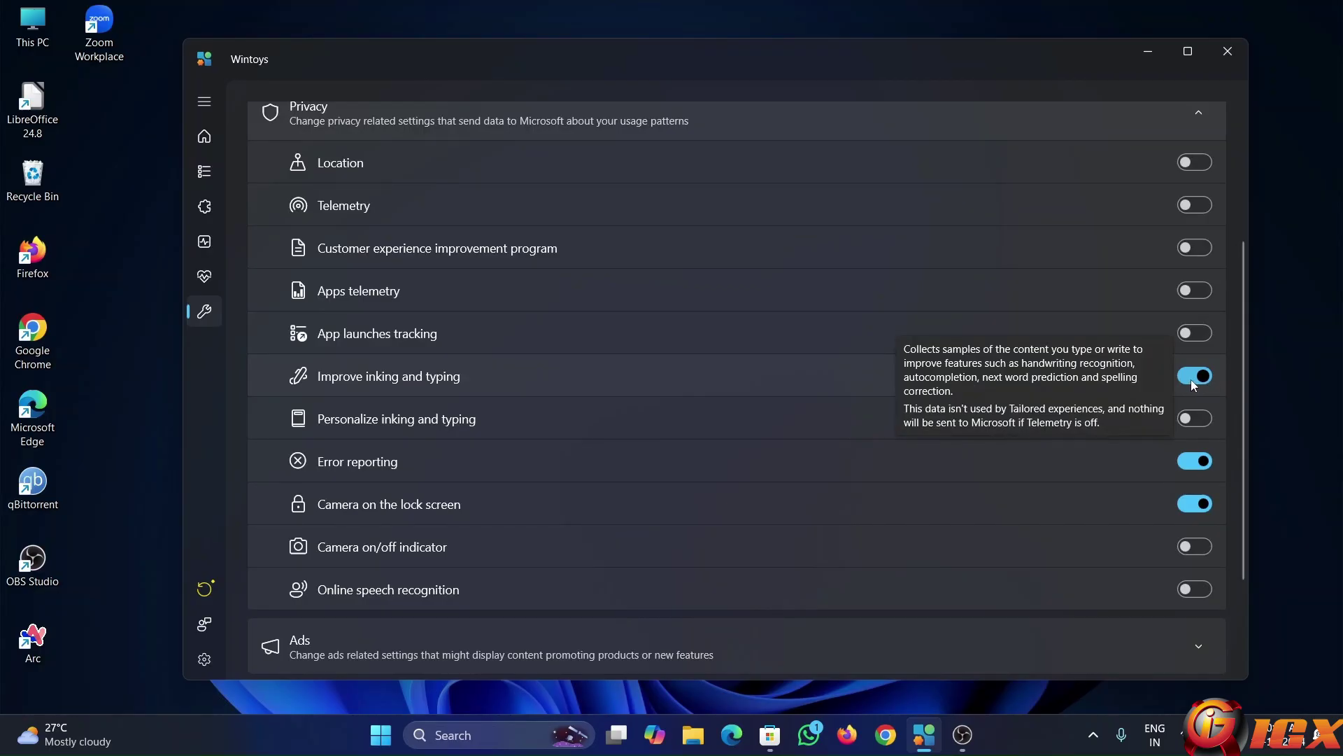
left_click(1193, 377)
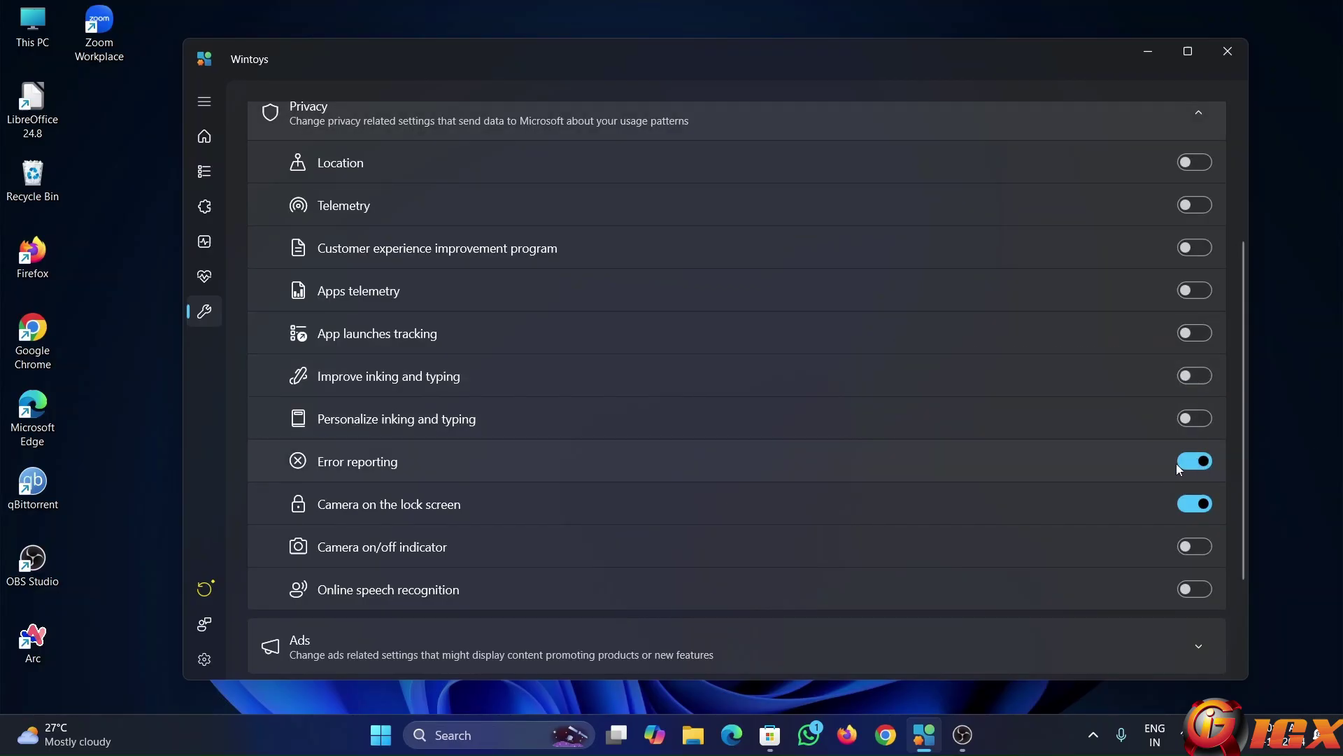
left_click(1194, 504)
Review the full list of Privacy settings and collapse the group
scroll(1070, 448, "up", 3)
scroll(979, 489, "down", 1)
scroll(934, 530, "down", 1)
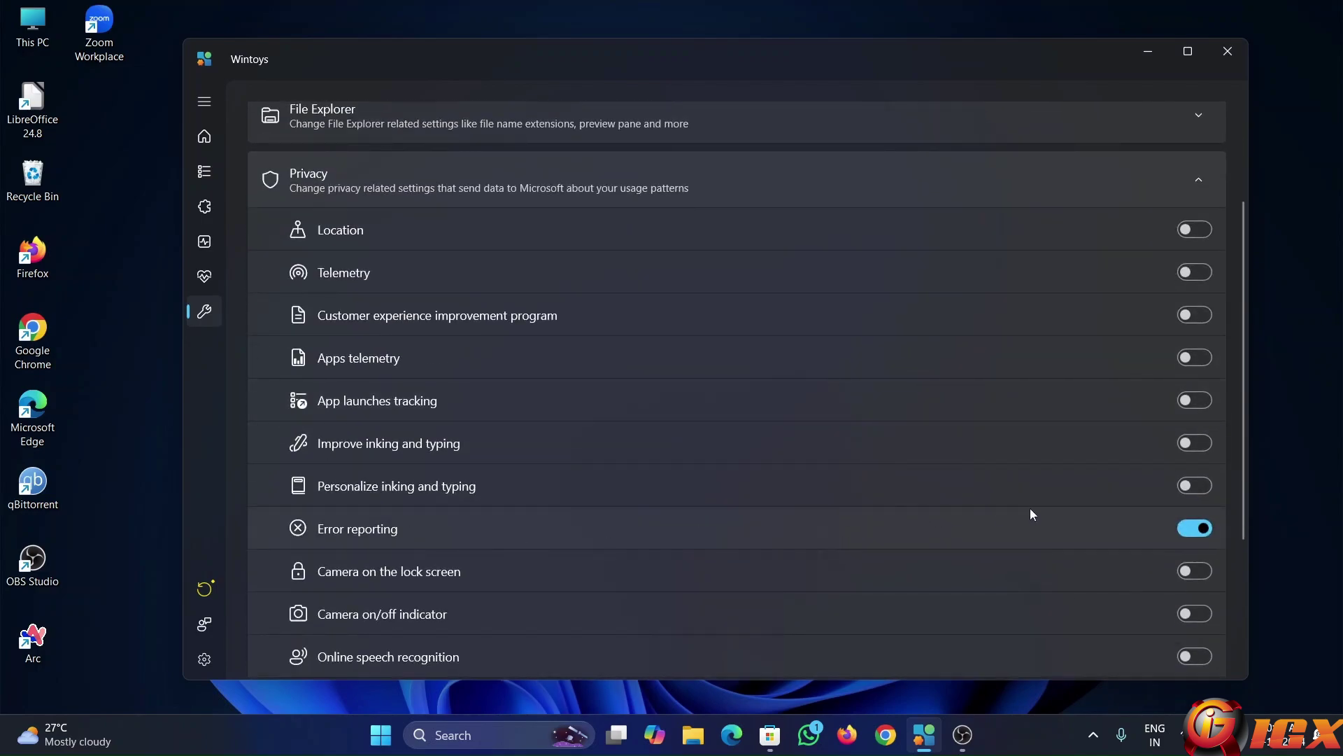
scroll(872, 484, "up", 3)
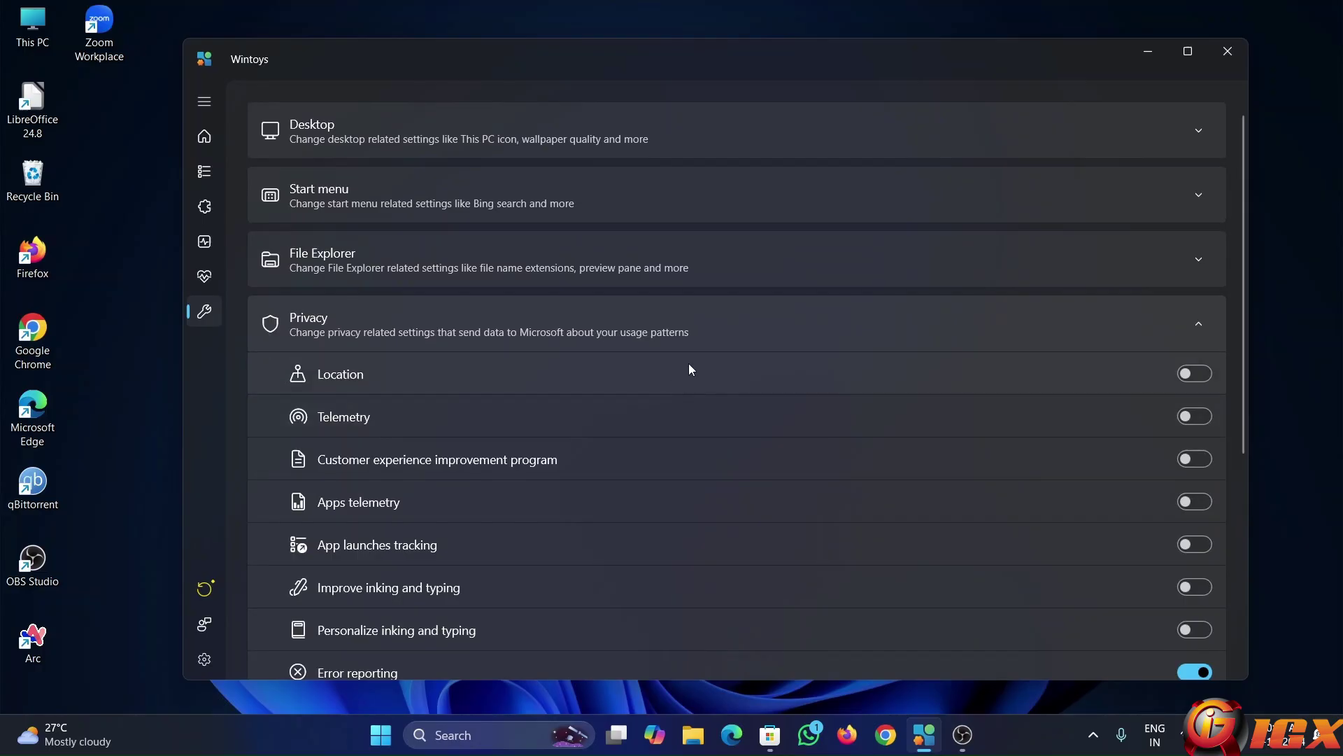
scroll(689, 365, "down", 5)
scroll(687, 364, "up", 5)
scroll(419, 629, "down", 5)
scroll(445, 532, "up", 5)
left_click(411, 328)
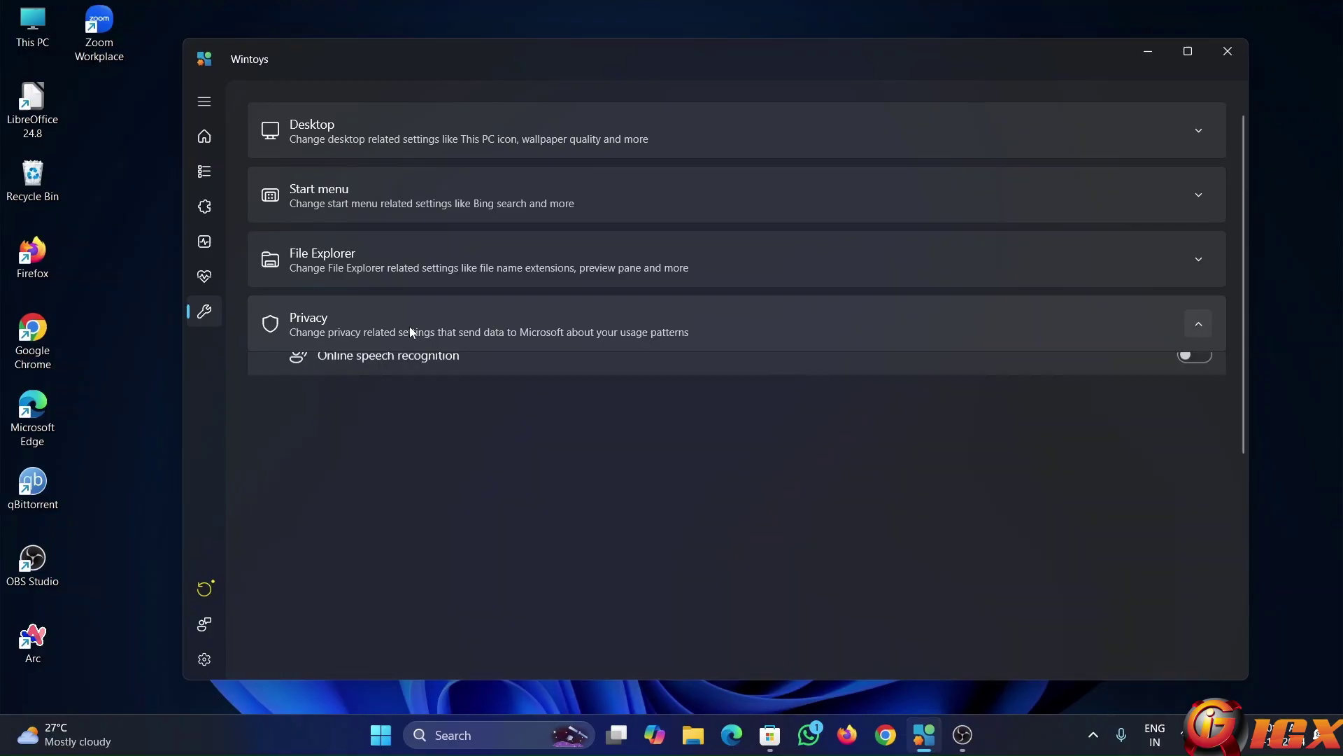
Switch off every enabled Ads setting, from Tailored experiences and Suggested content in settings through Finish setting up your device, and collapse the group
left_click(491, 402)
scroll(729, 343, "down", 3)
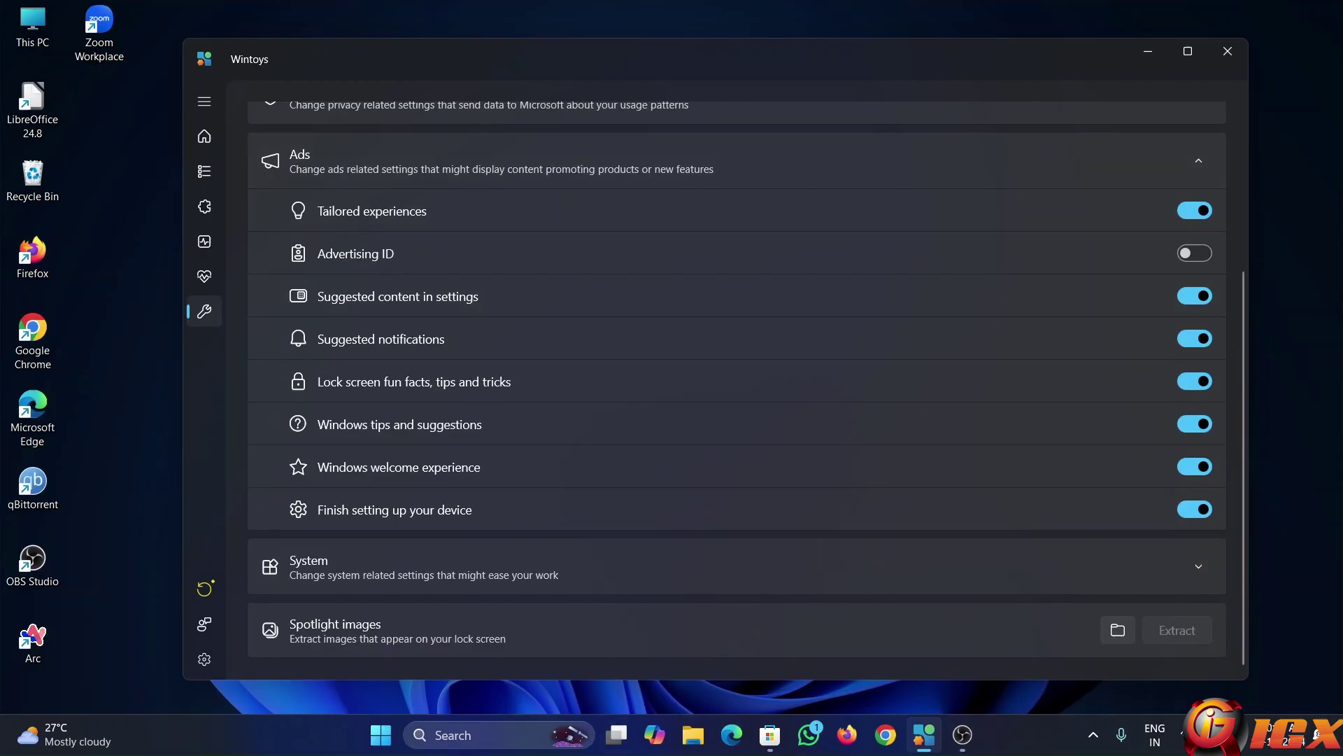
left_click(1201, 210)
left_click(1197, 296)
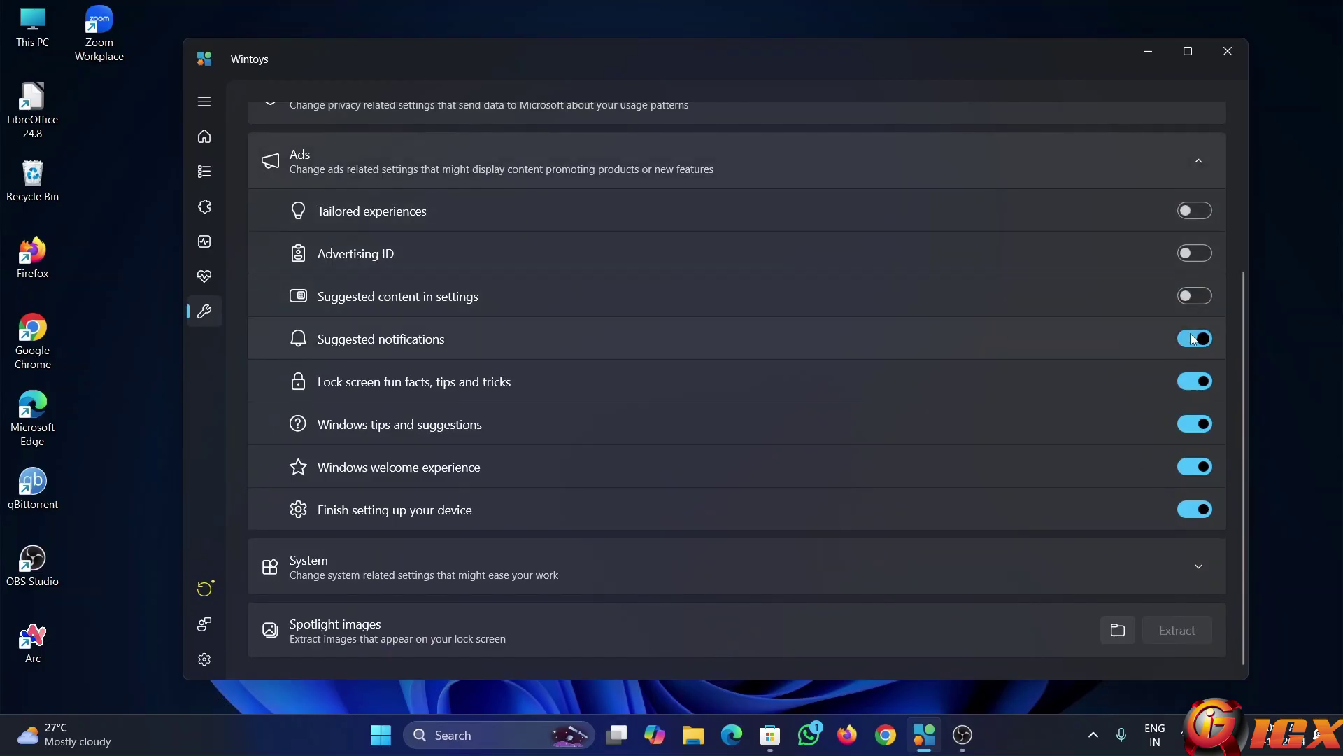
left_click(1197, 339)
left_click(1195, 381)
left_click(1195, 424)
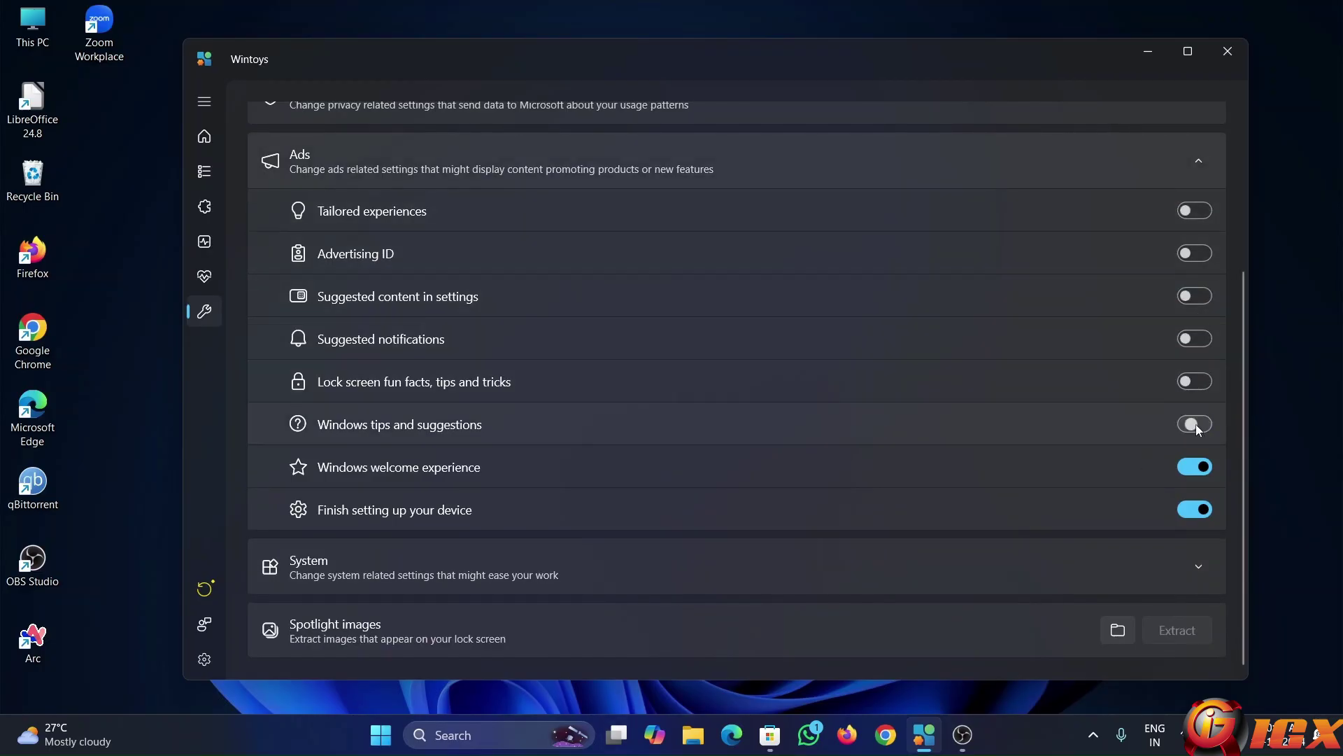
left_click(1195, 467)
left_click(1197, 513)
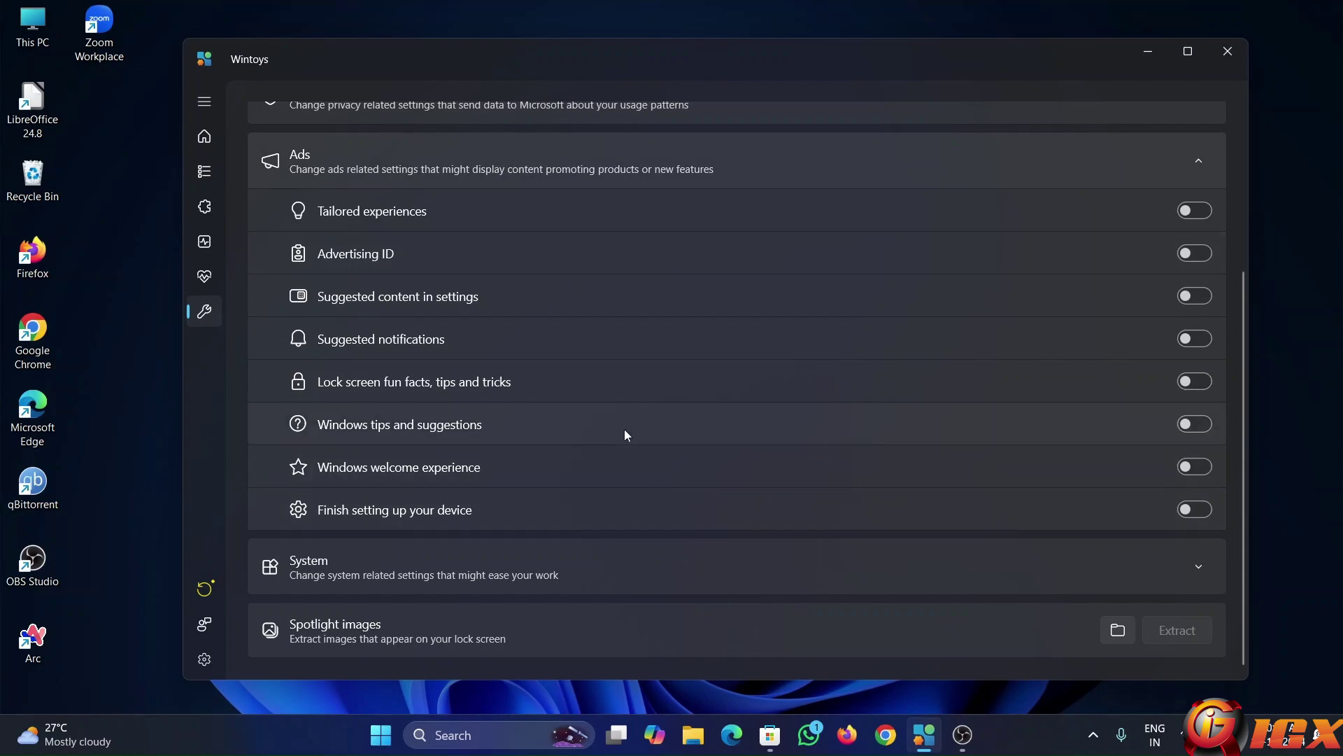
scroll(625, 430, "up", 3)
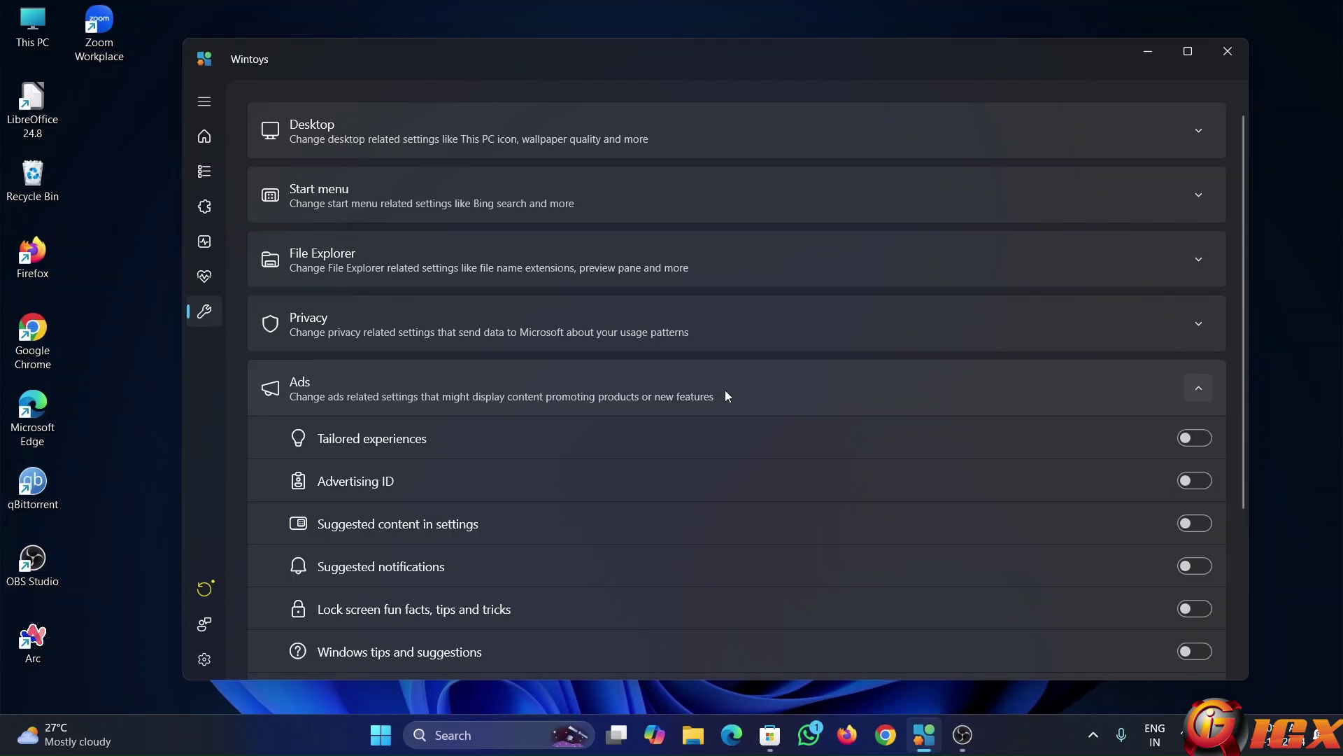
left_click(690, 398)
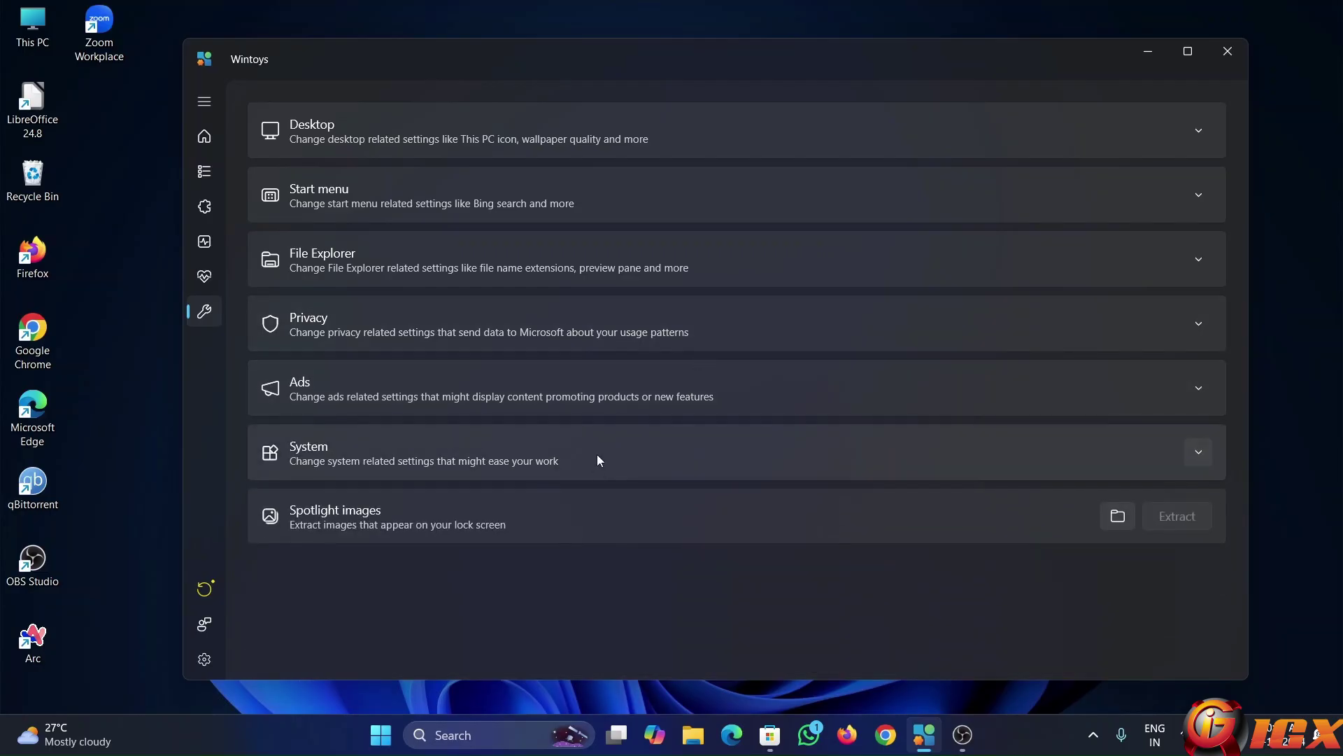
Look over the System tweaks, including the description of God mode, and collapse that group
left_click(598, 455)
scroll(630, 404, "down", 3)
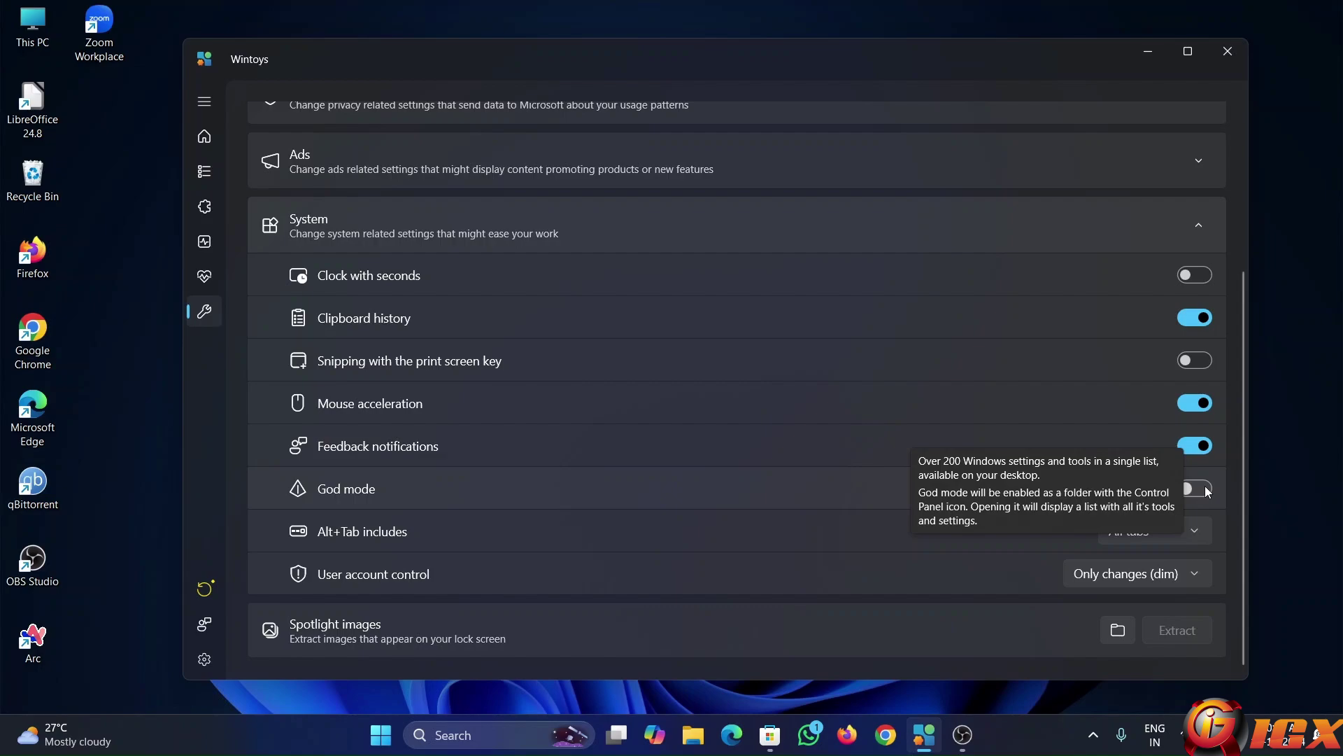
left_click(509, 225)
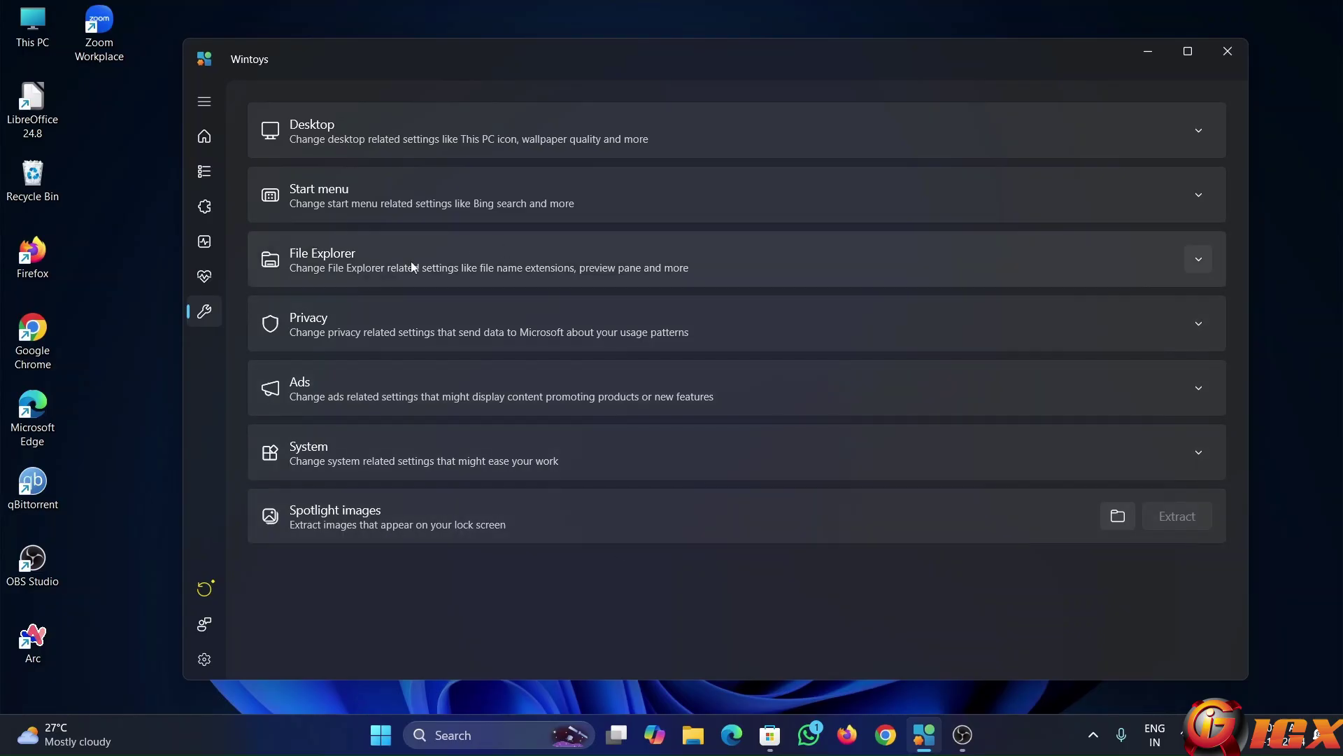
Look over the Wintoys app settings and the Theme and Backdrop choices, keeping Auto and Mica
left_click(205, 660)
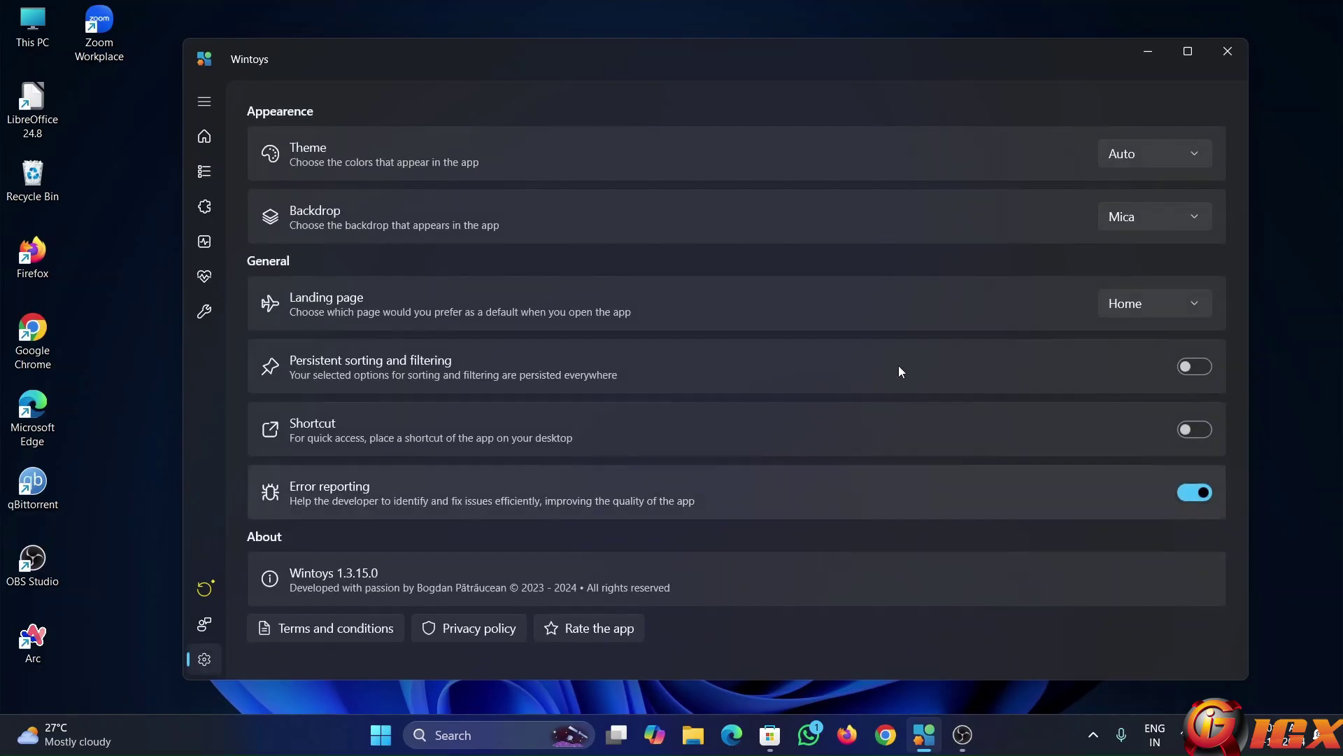
left_click(1185, 155)
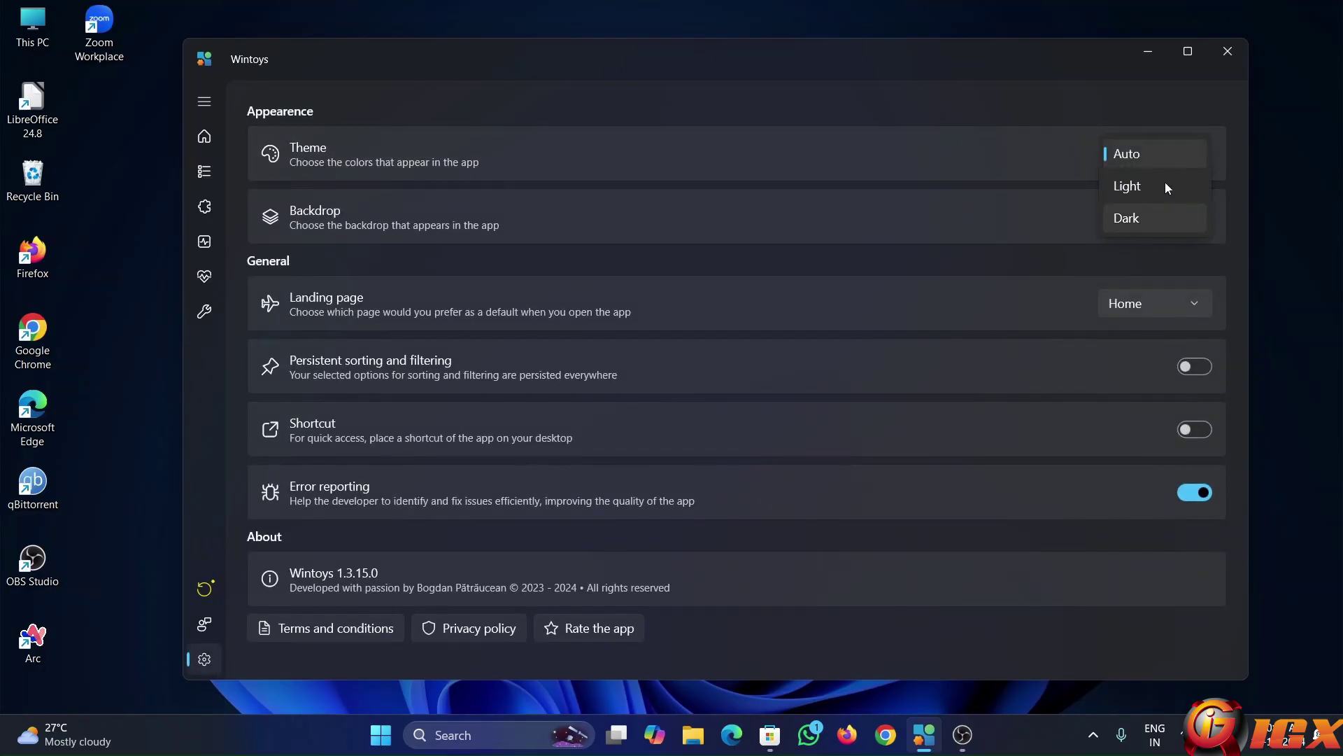
left_click(711, 167)
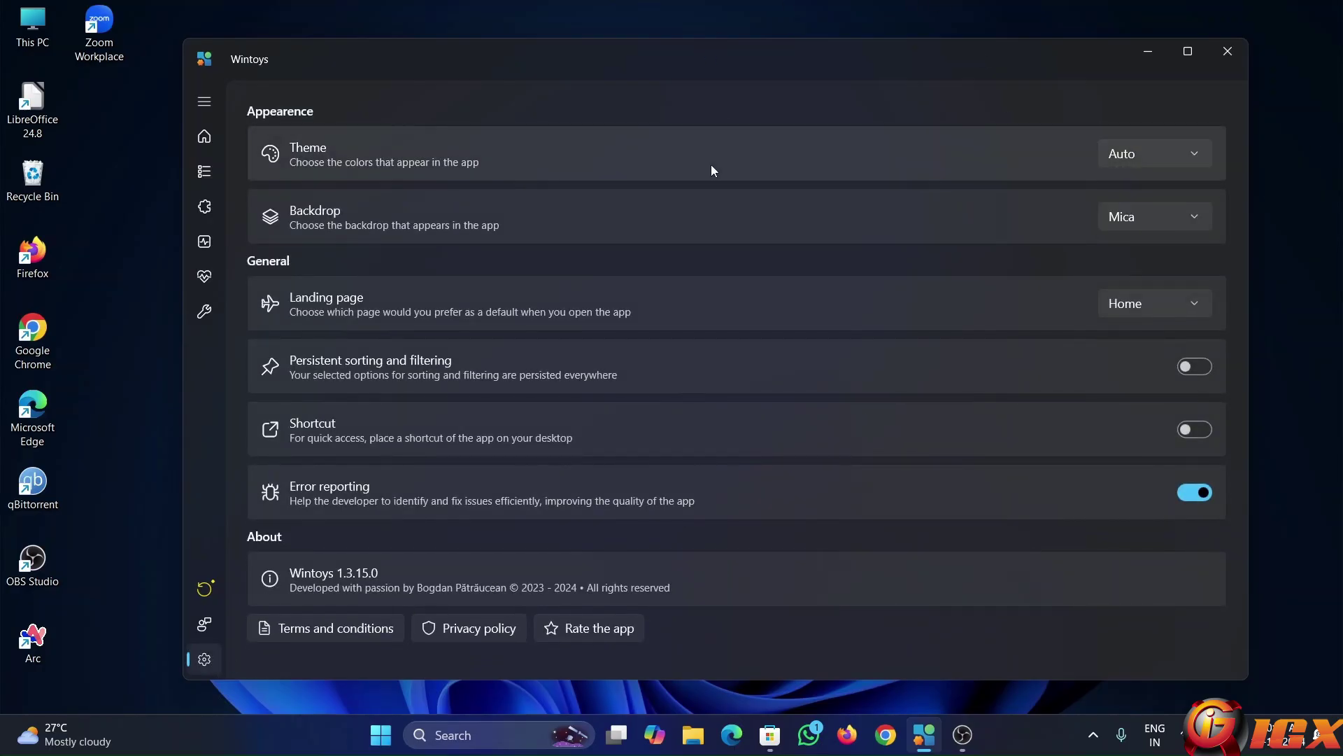
left_click(1155, 220)
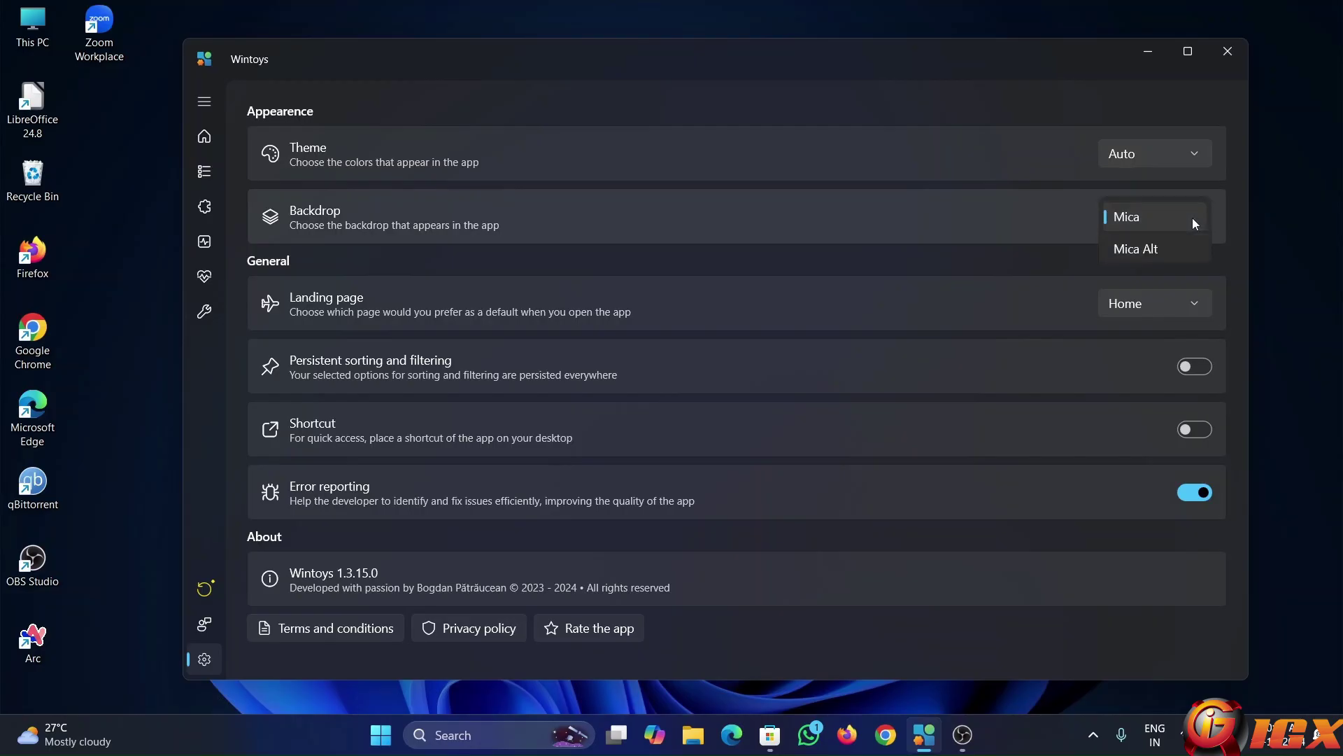
left_click(822, 214)
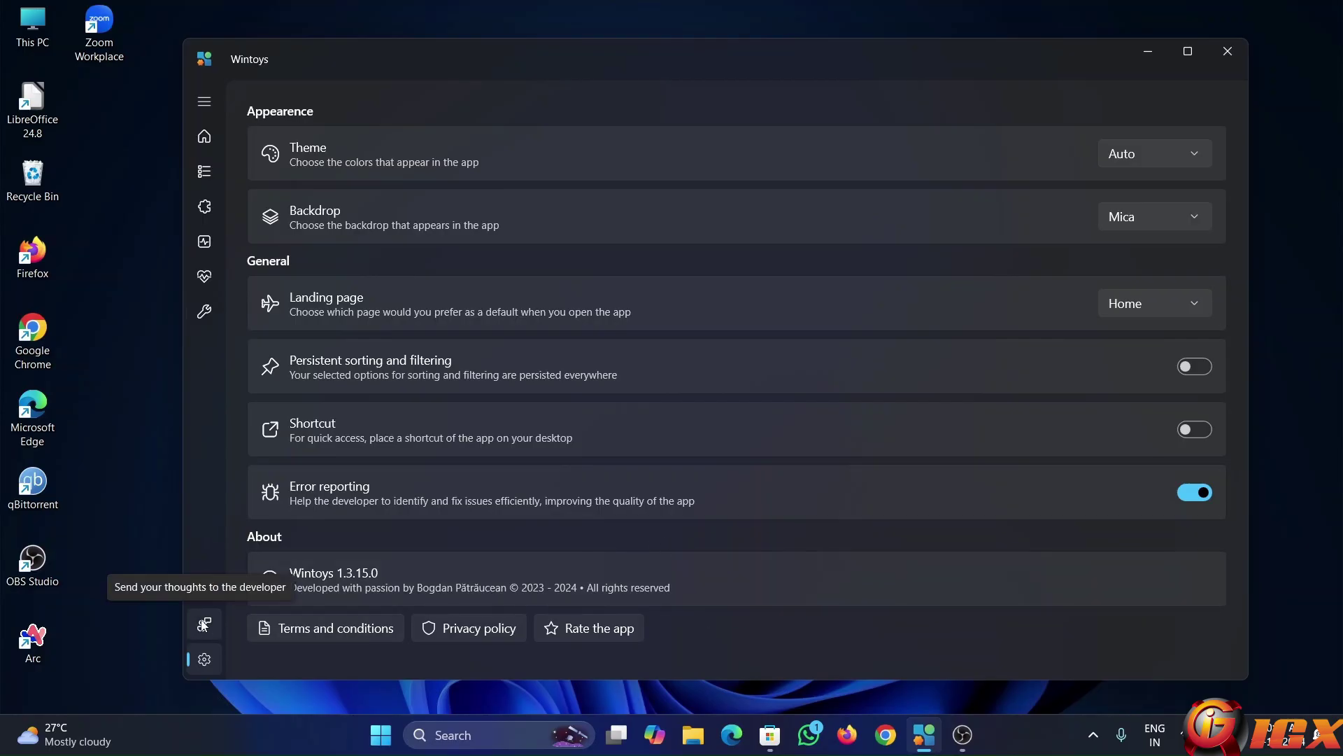
Return to the Tweaks page and review the Privacy and Ads settings again
left_click(202, 311)
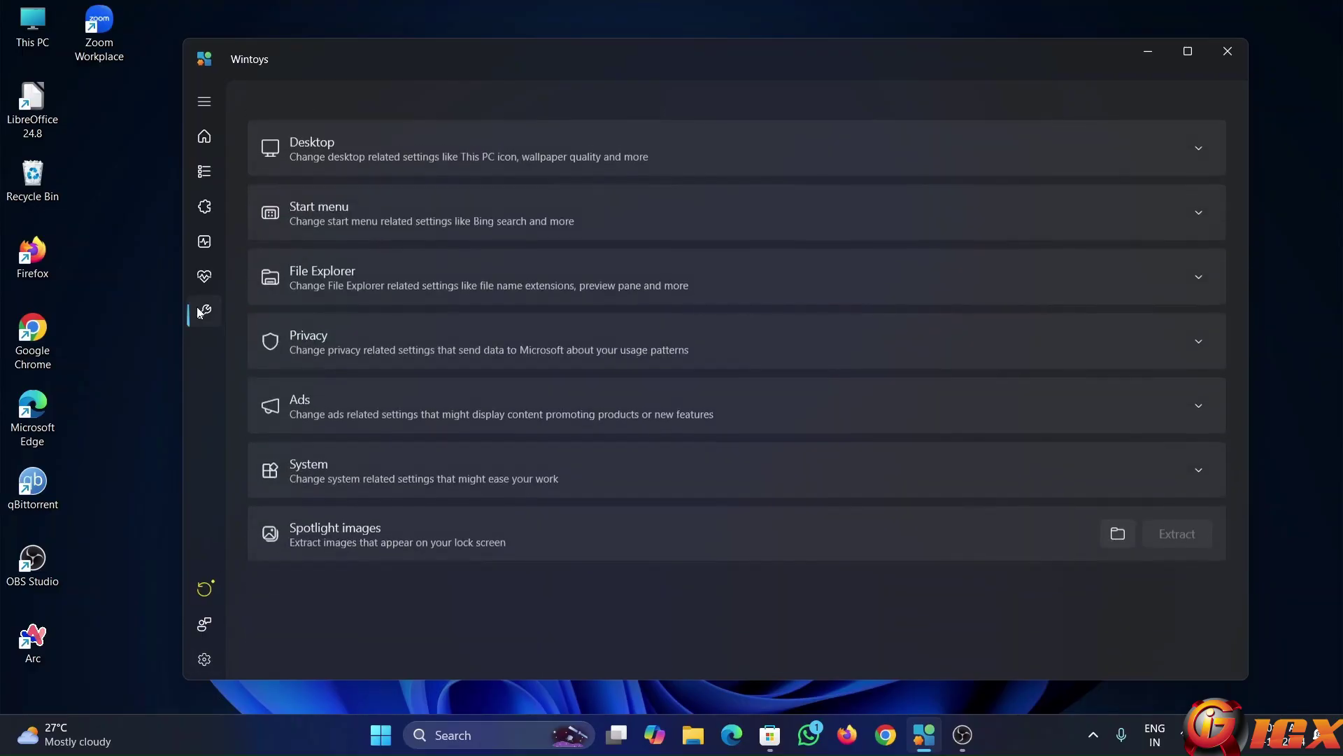
left_click(414, 309)
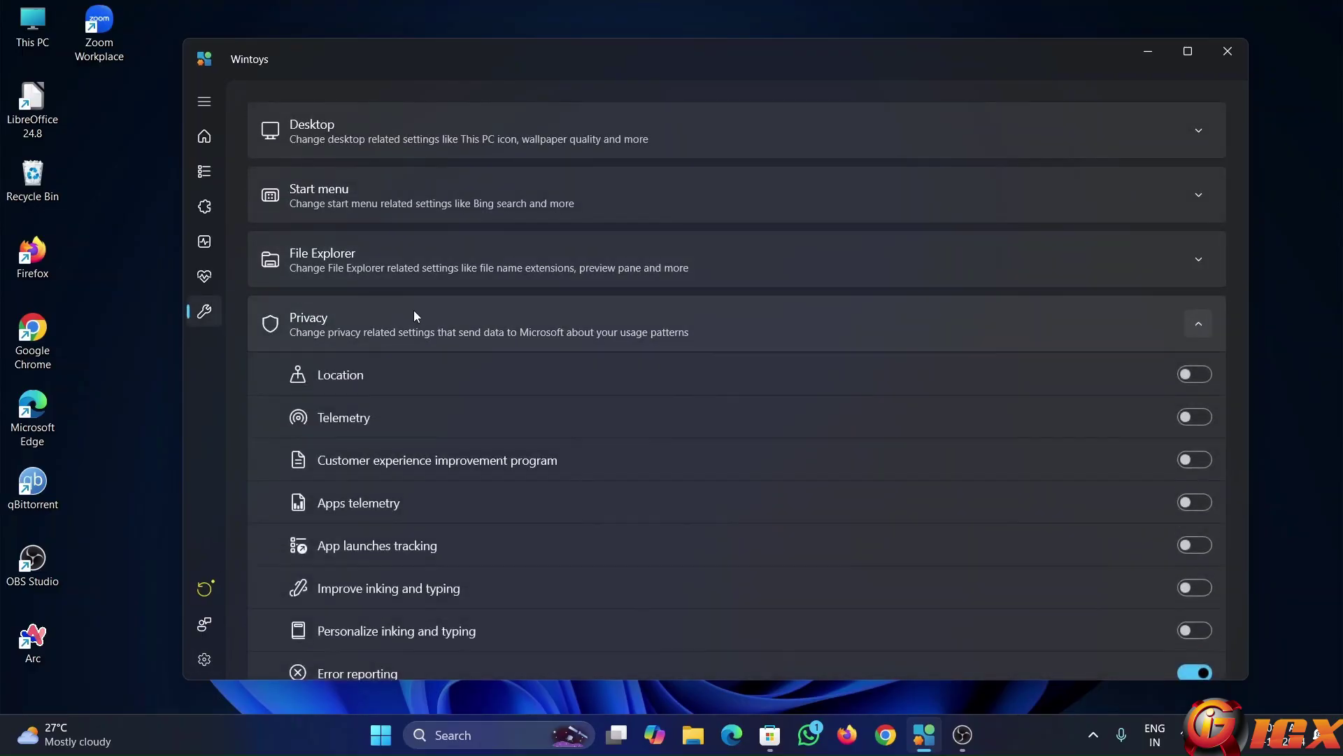
scroll(472, 403, "down", 5)
scroll(475, 406, "up", 5)
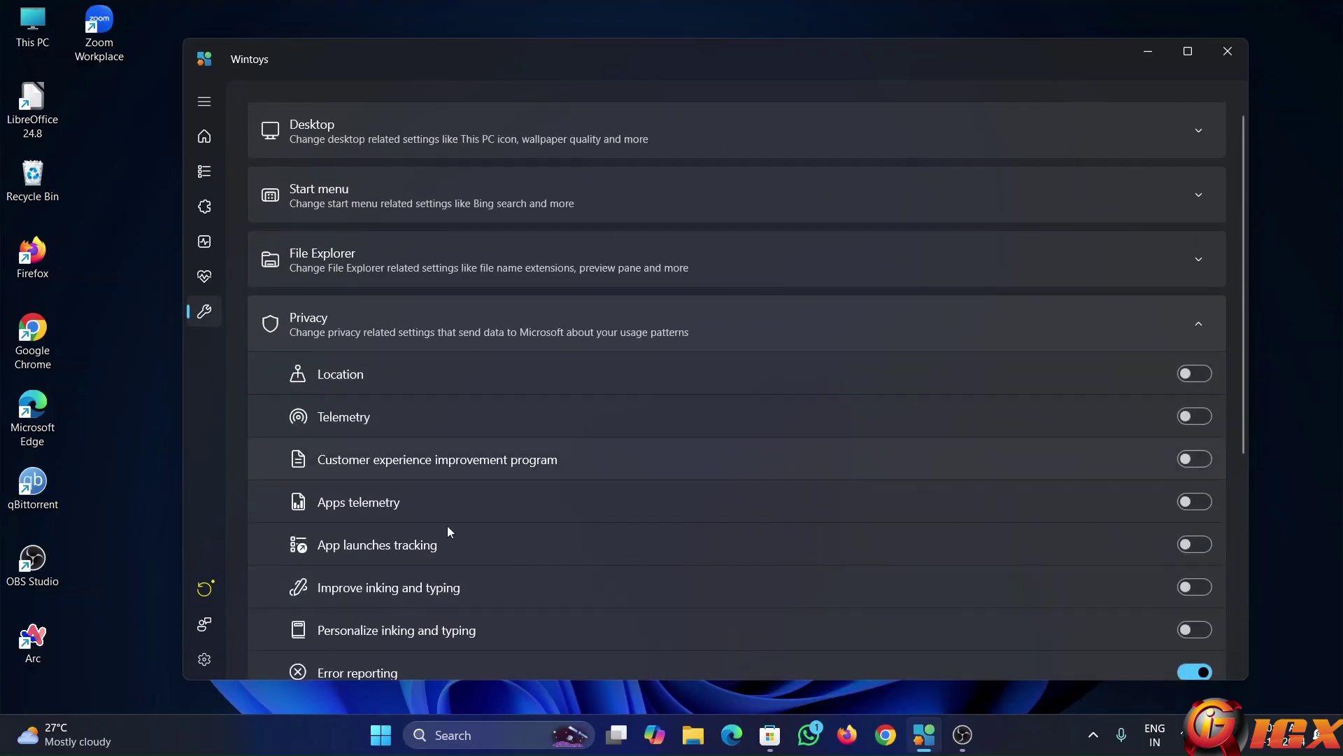
scroll(462, 461, "down", 4)
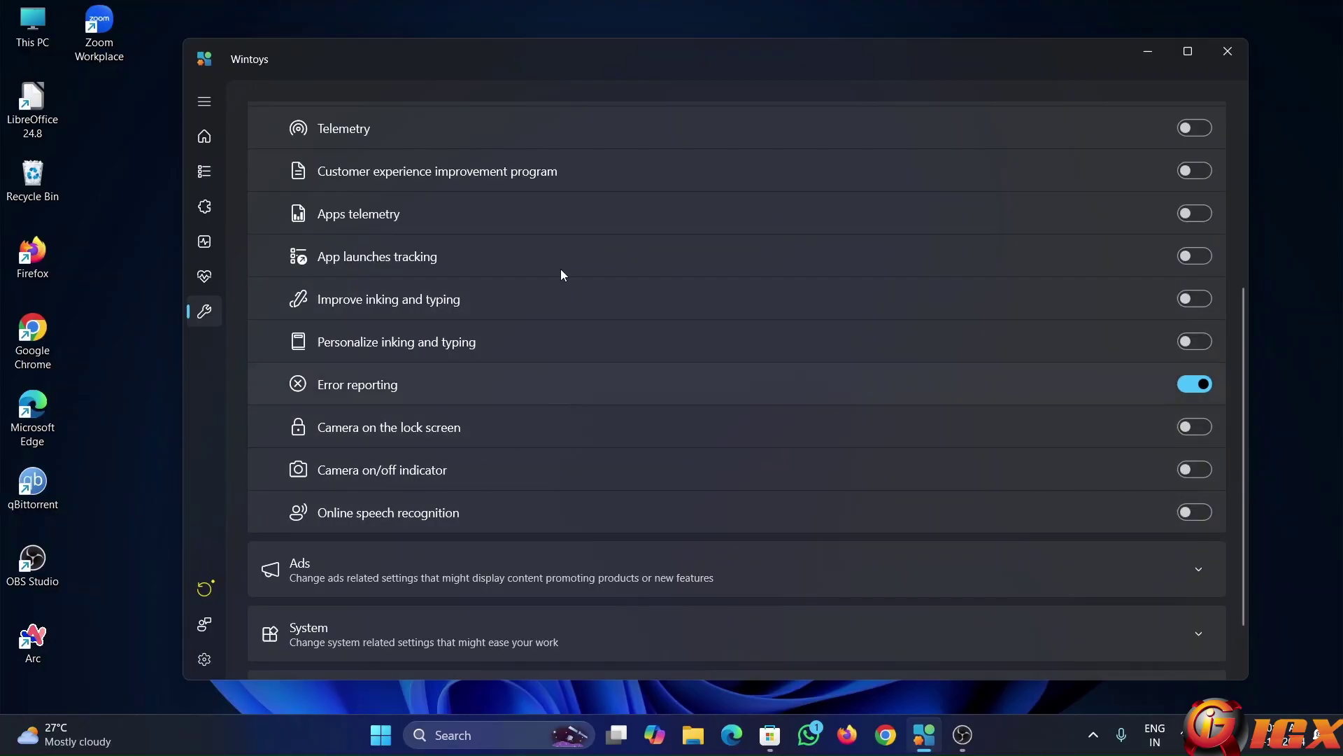
scroll(364, 420, "down", 1)
left_click(400, 501)
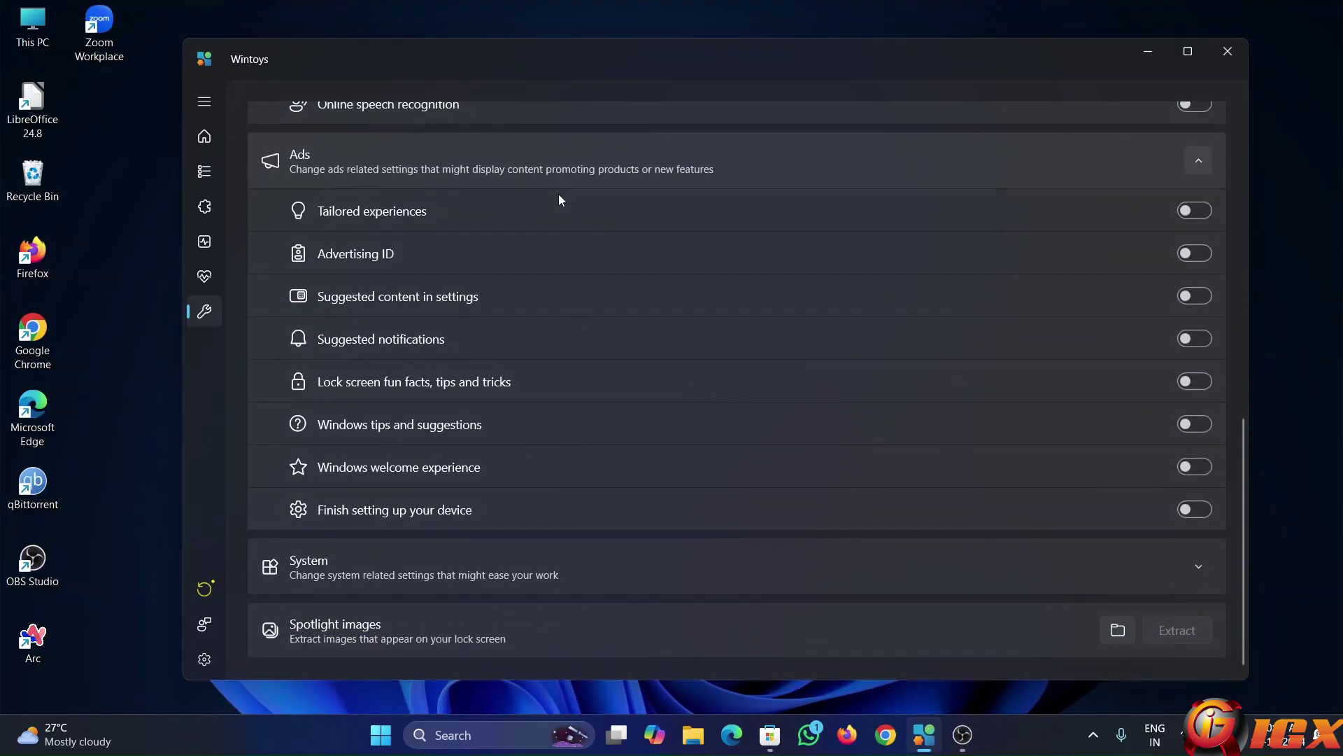
scroll(519, 441, "up", 4)
scroll(514, 453, "up", 2)
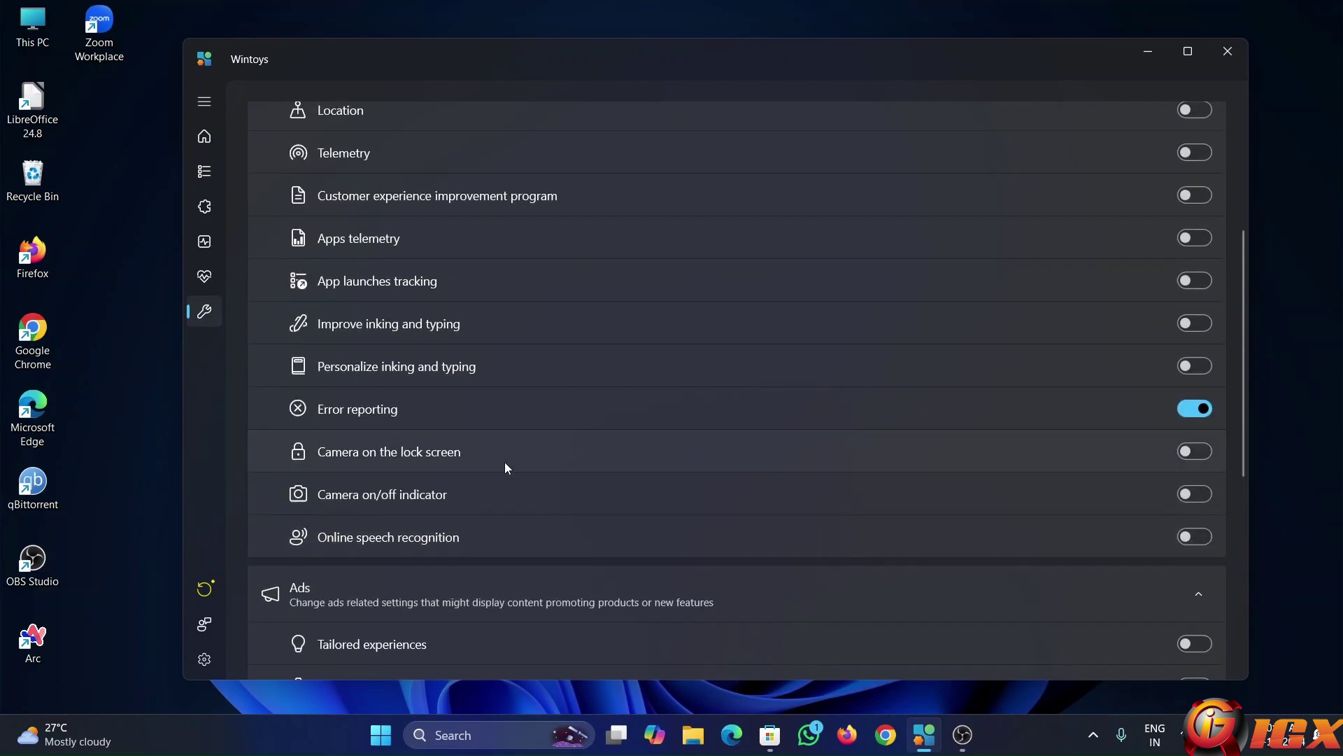
scroll(437, 532, "up", 4)
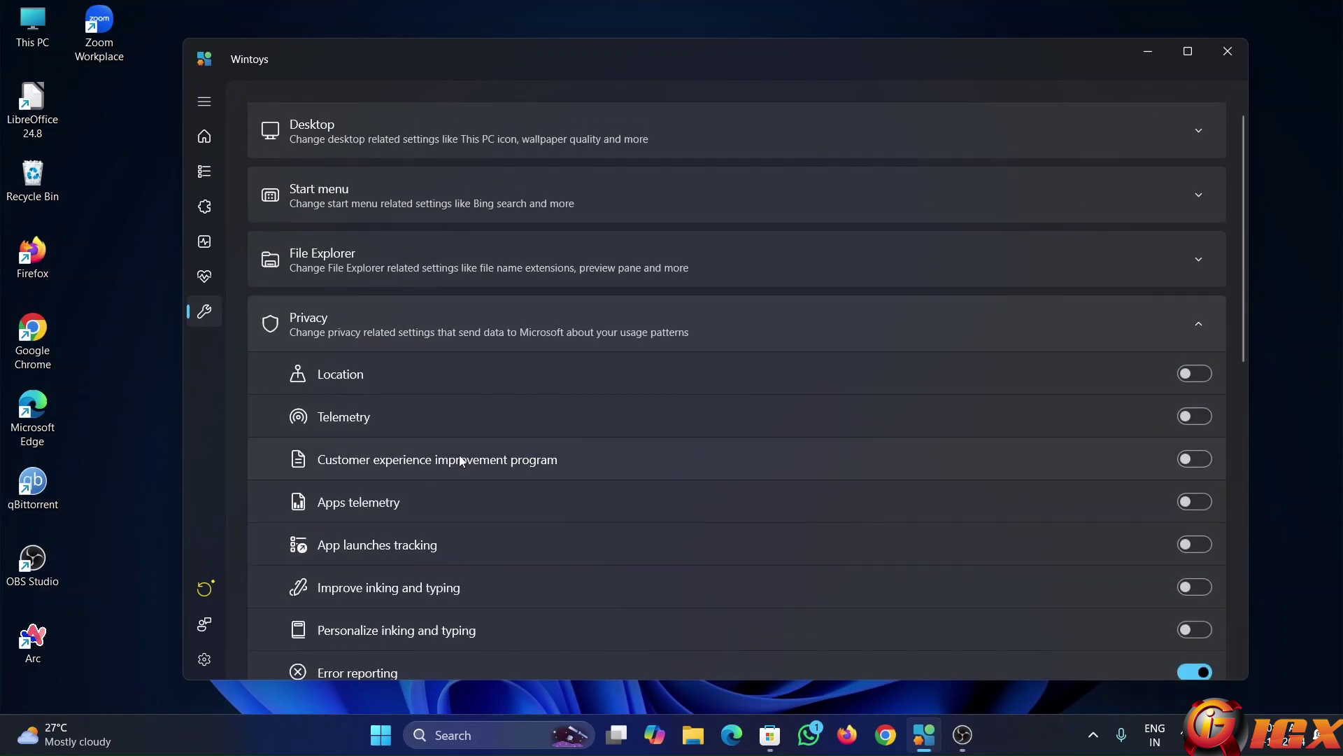
scroll(453, 510, "down", 8)
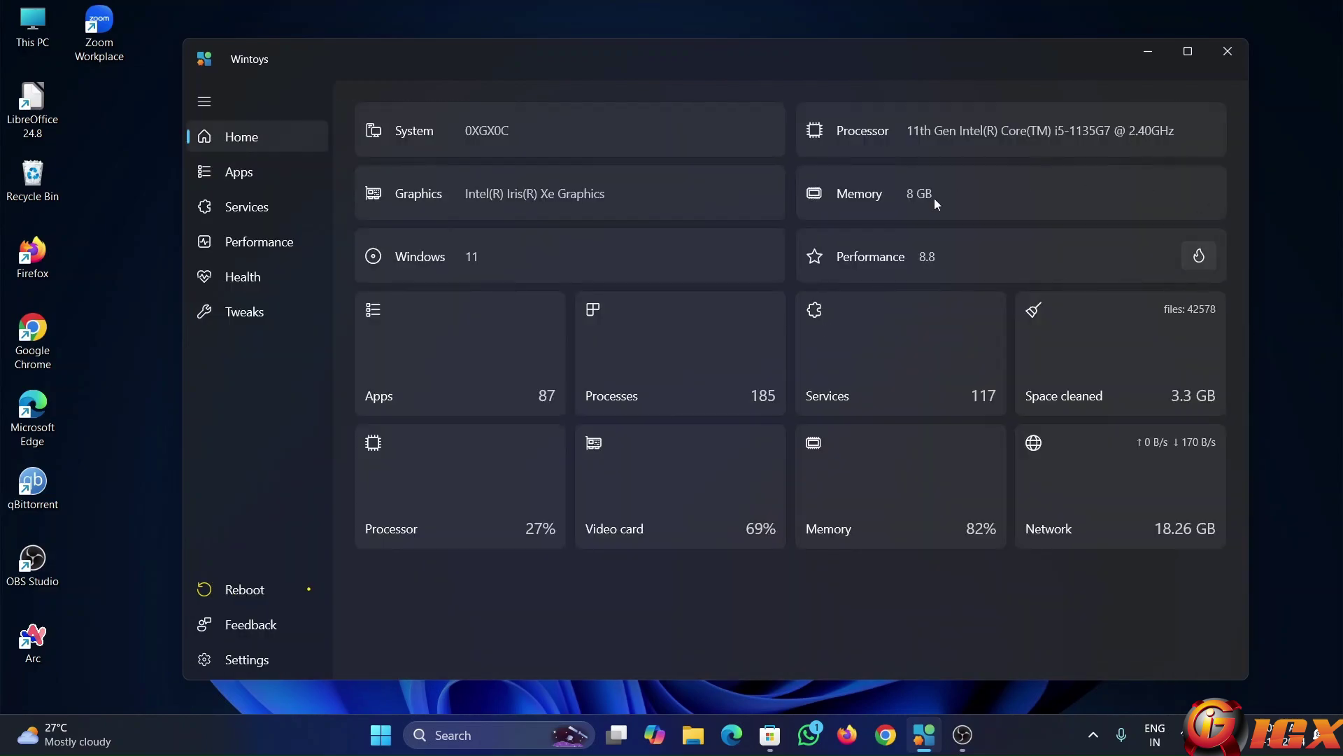